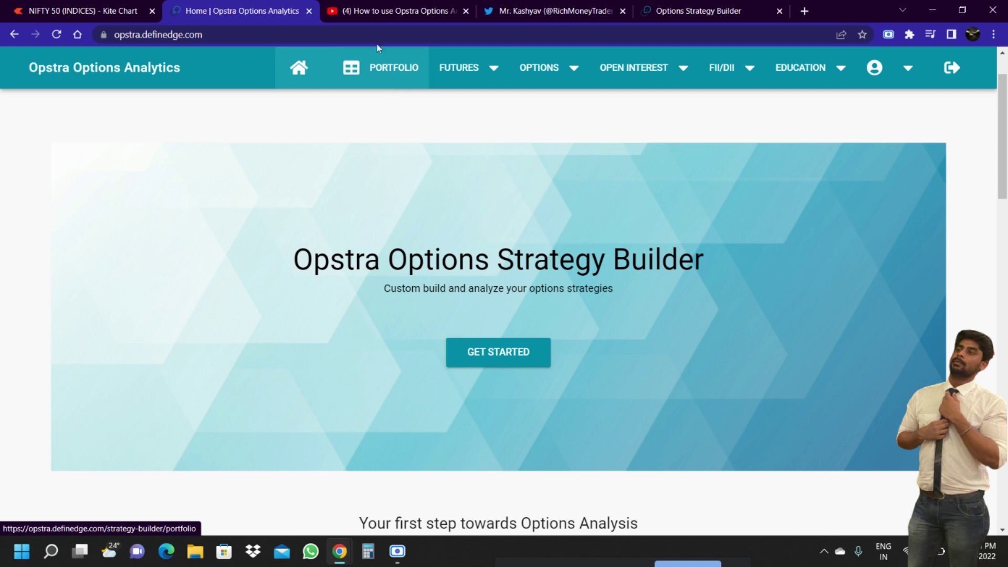
# Look over the YouTube guide video on using Opstra Options Analytics and return to the Opstra home page
pyautogui.click(378, 13)
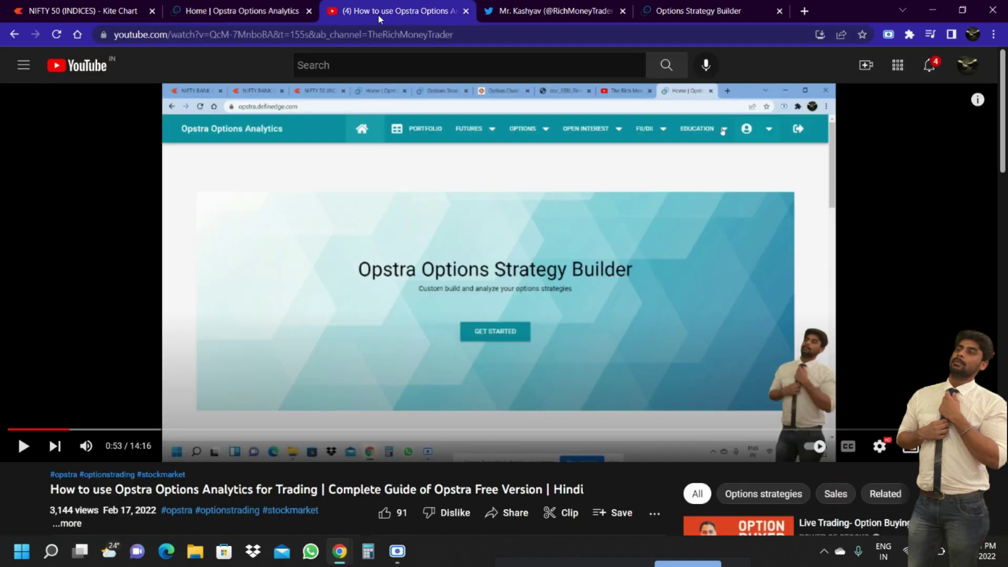
pyautogui.scroll(-4, 149, 512)
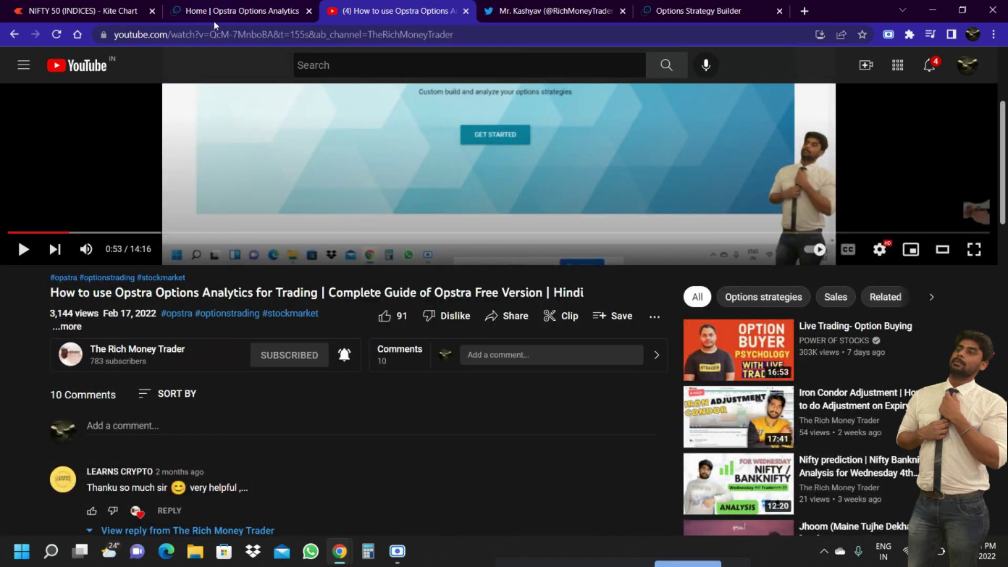
pyautogui.click(219, 13)
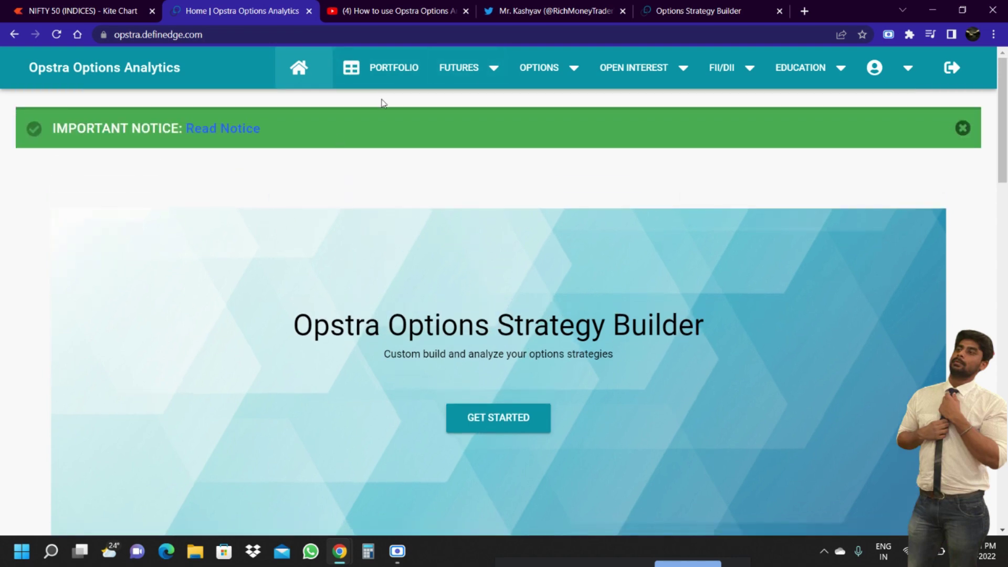
# Open the options portfolio and look through the real portfolio's list of strategies
pyautogui.click(388, 70)
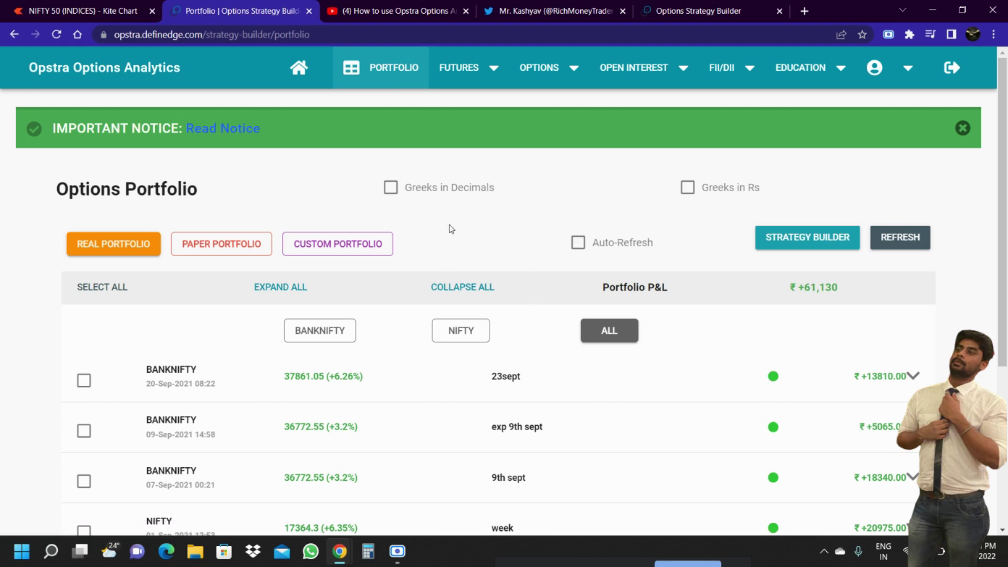
pyautogui.click(539, 67)
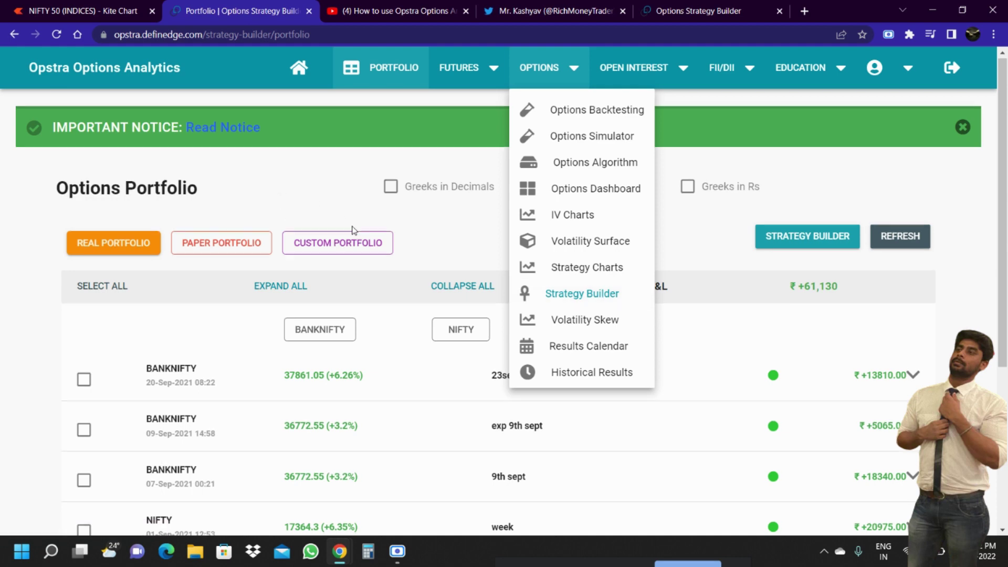
pyautogui.scroll(-3, 278, 203)
pyautogui.click(40, 173)
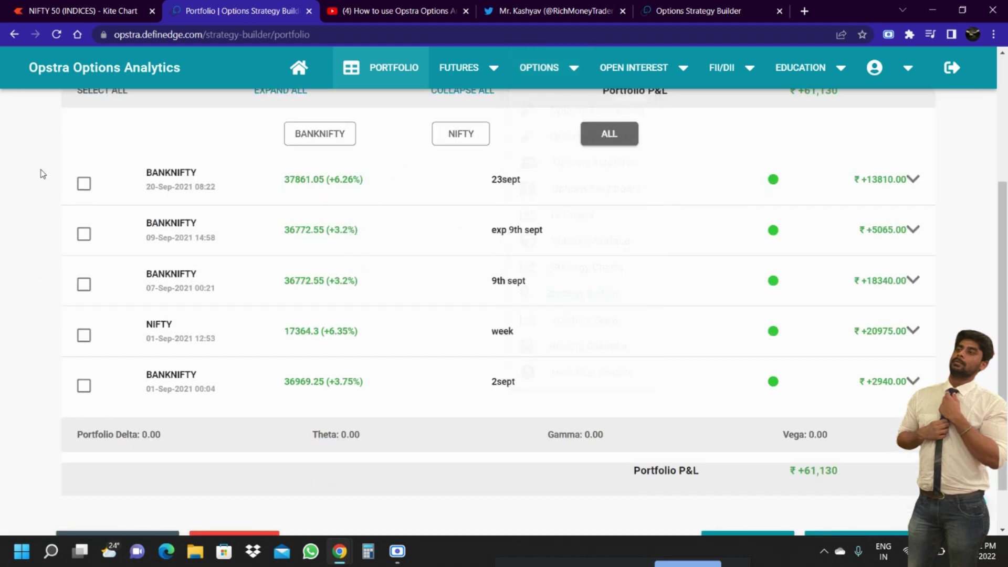
pyautogui.scroll(4, 41, 174)
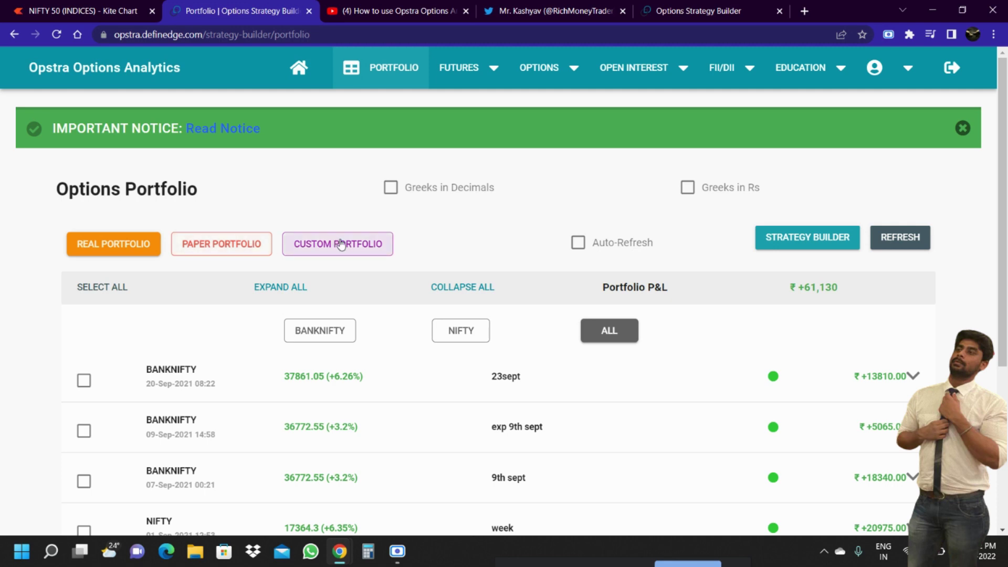
pyautogui.scroll(-2, 397, 433)
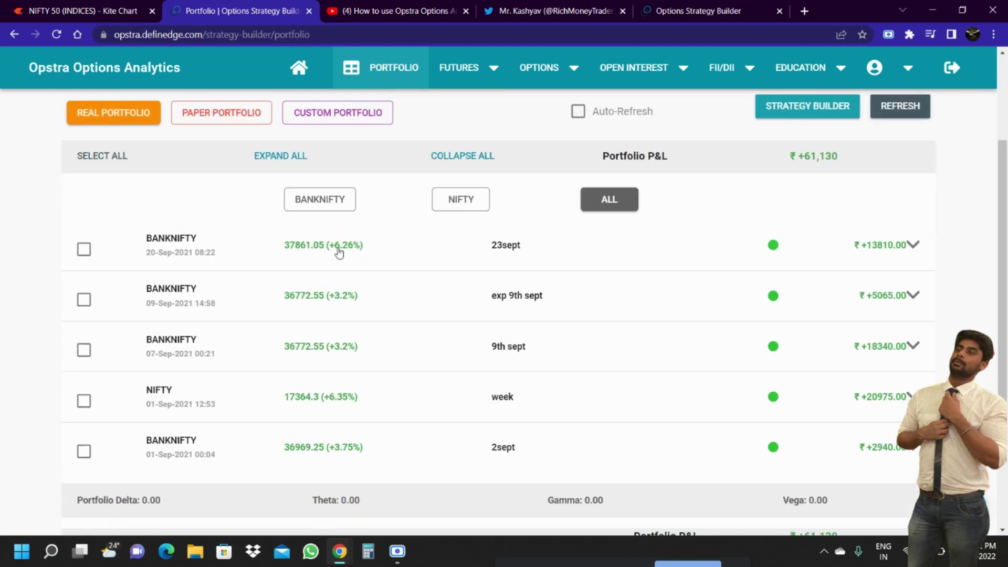
pyautogui.scroll(2, 184, 257)
# Show the paper portfolio and expand the BANKNIFTY "24 may" strategy to review its individual positions
pyautogui.click(219, 243)
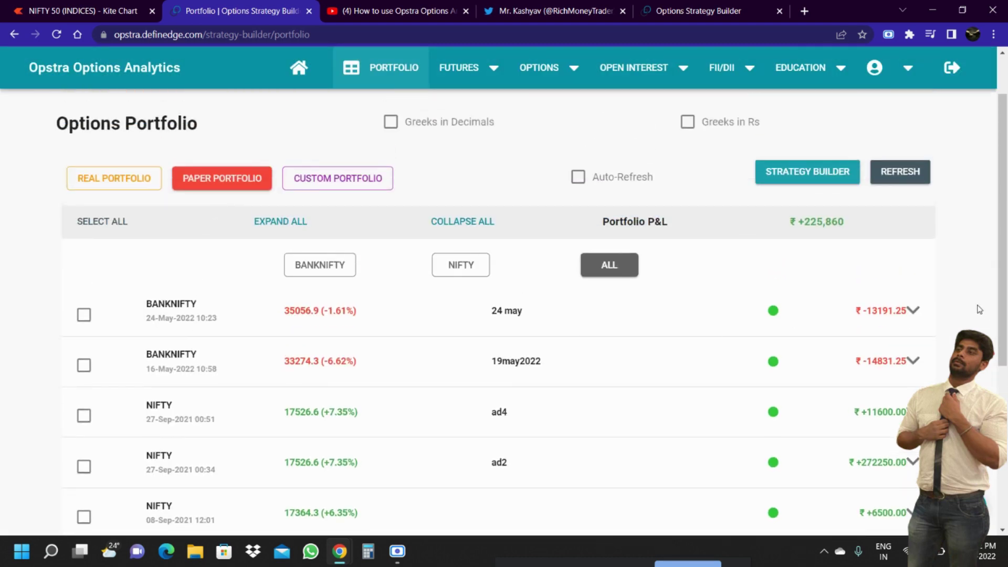
pyautogui.click(913, 309)
pyautogui.scroll(-3, 504, 396)
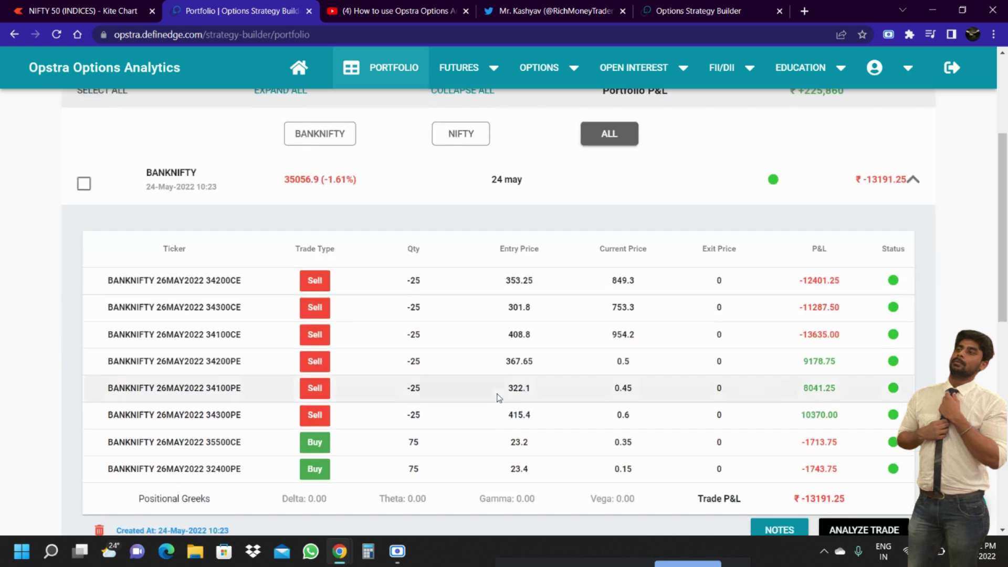
pyautogui.scroll(-3, 613, 420)
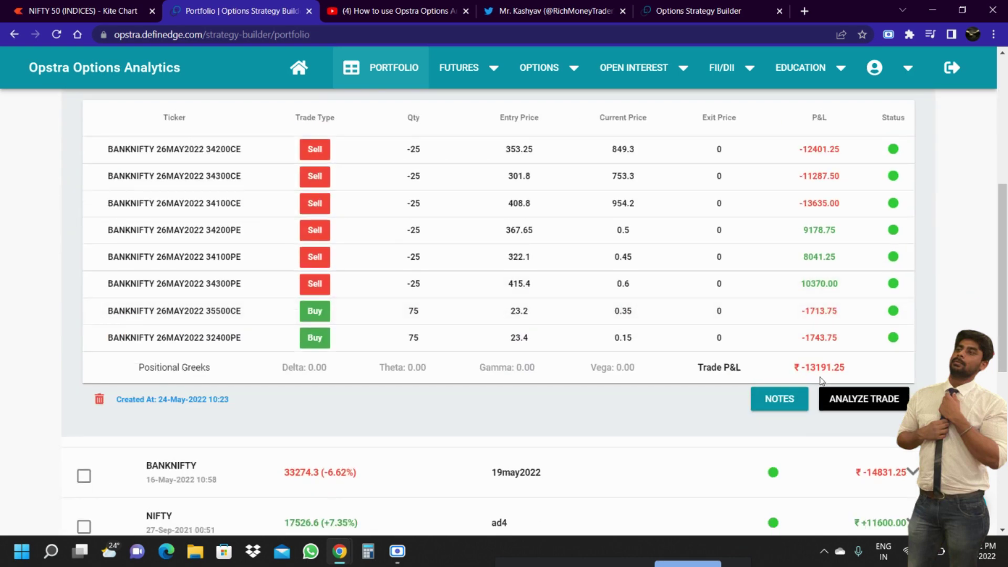
# Analyze the "24 may" BANKNIFTY trade, examining its payoff chart and its P&L table
pyautogui.click(869, 410)
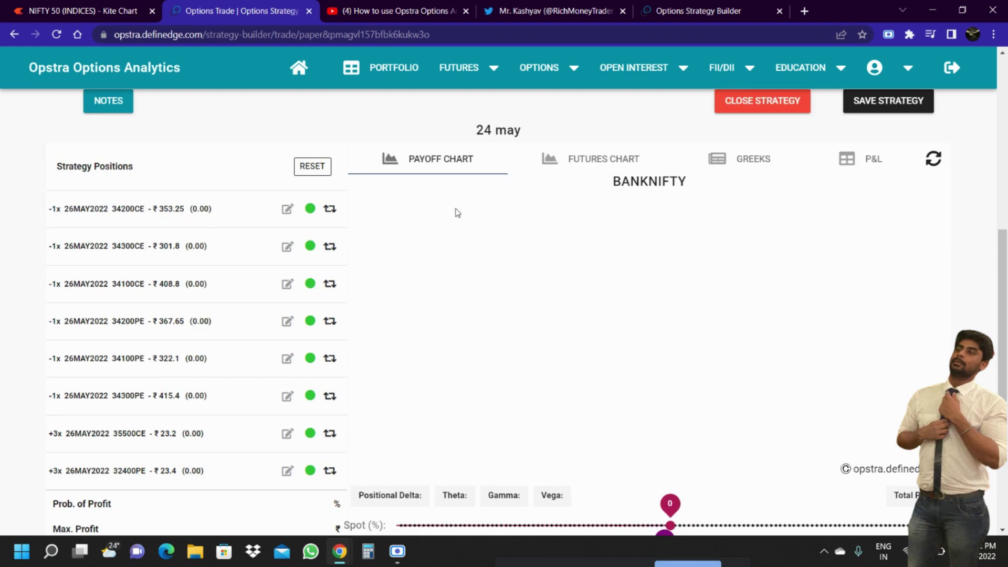
pyautogui.click(456, 164)
pyautogui.moveTo(657, 339)
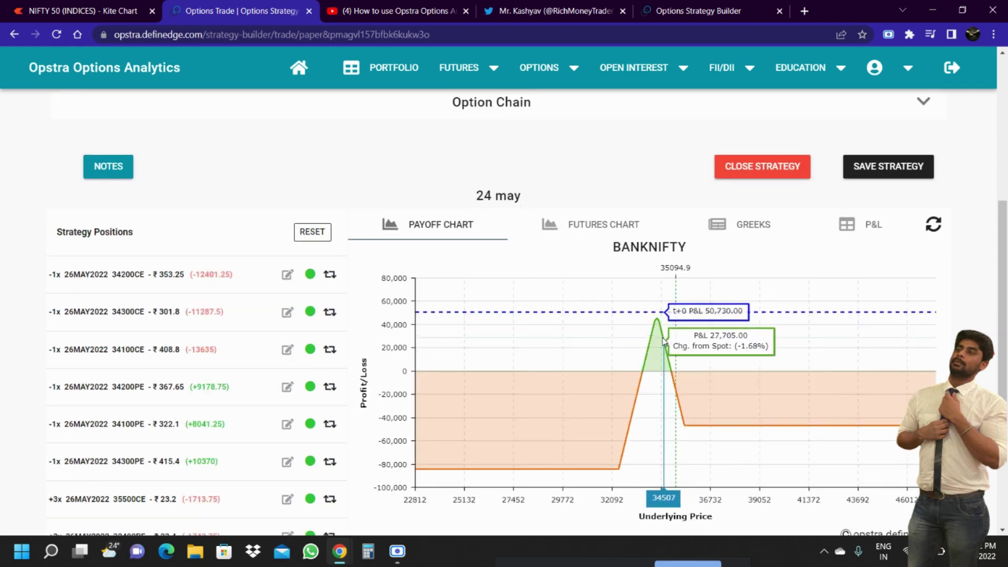
pyautogui.click(837, 236)
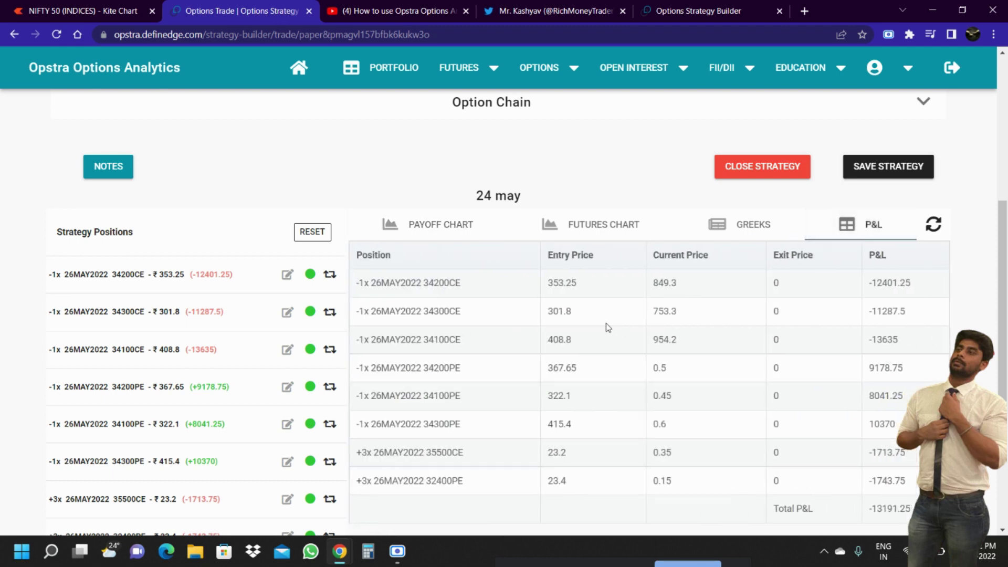
pyautogui.scroll(-3, 606, 323)
pyautogui.scroll(3, 485, 376)
# Return to the portfolio, open the Futures Open Interest page and examine the NIFTY chart
pyautogui.click(391, 67)
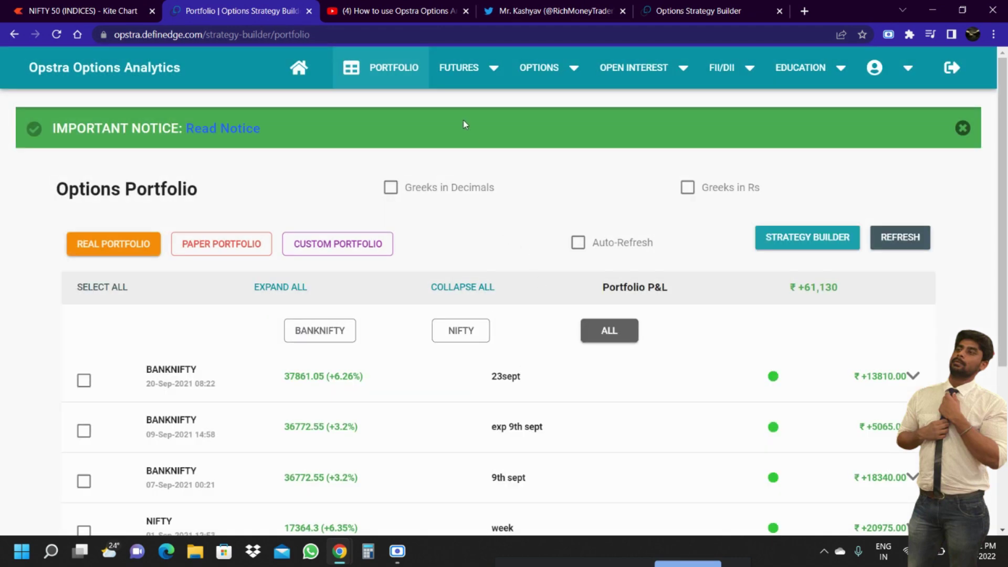
pyautogui.click(481, 77)
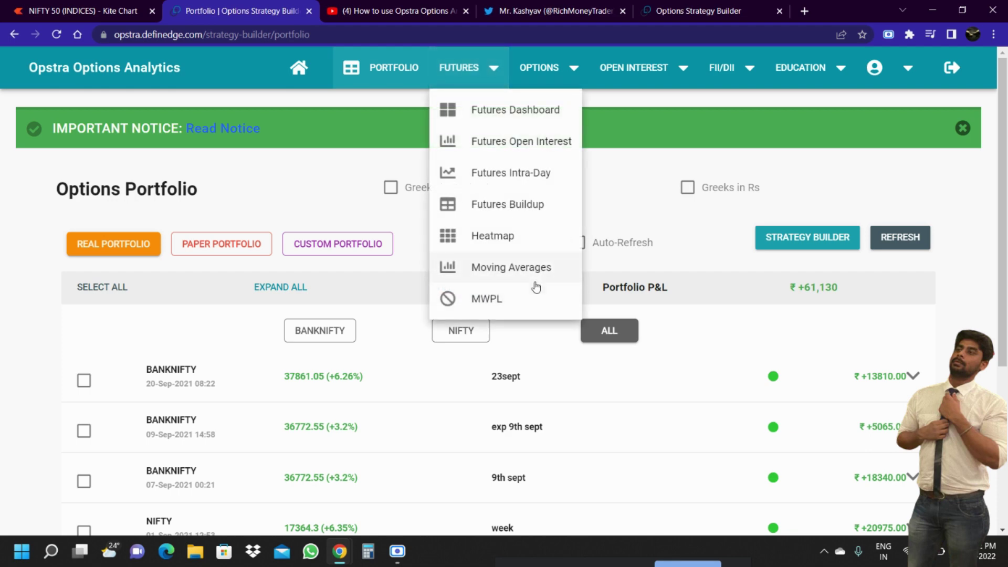
pyautogui.click(531, 147)
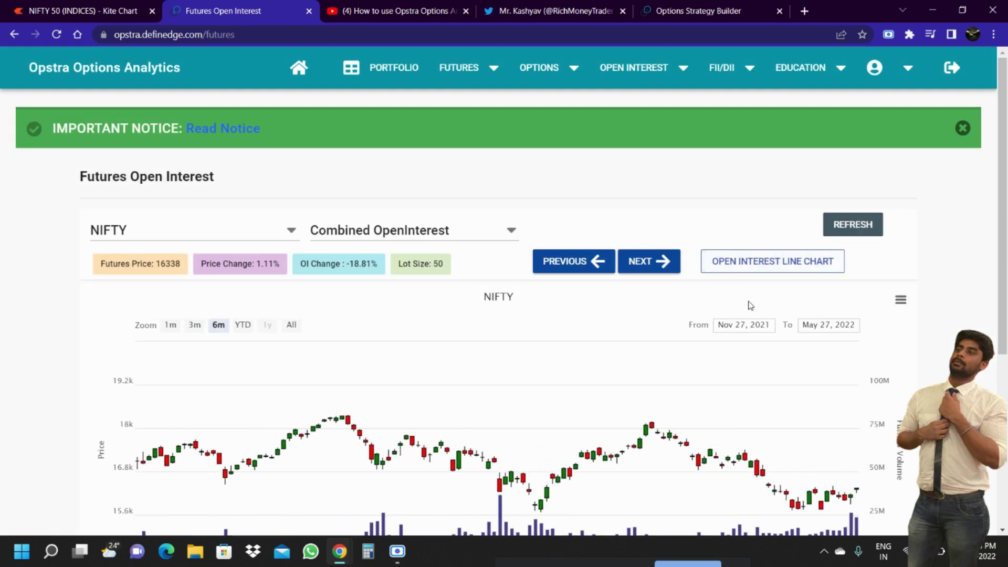
pyautogui.scroll(-1, 780, 387)
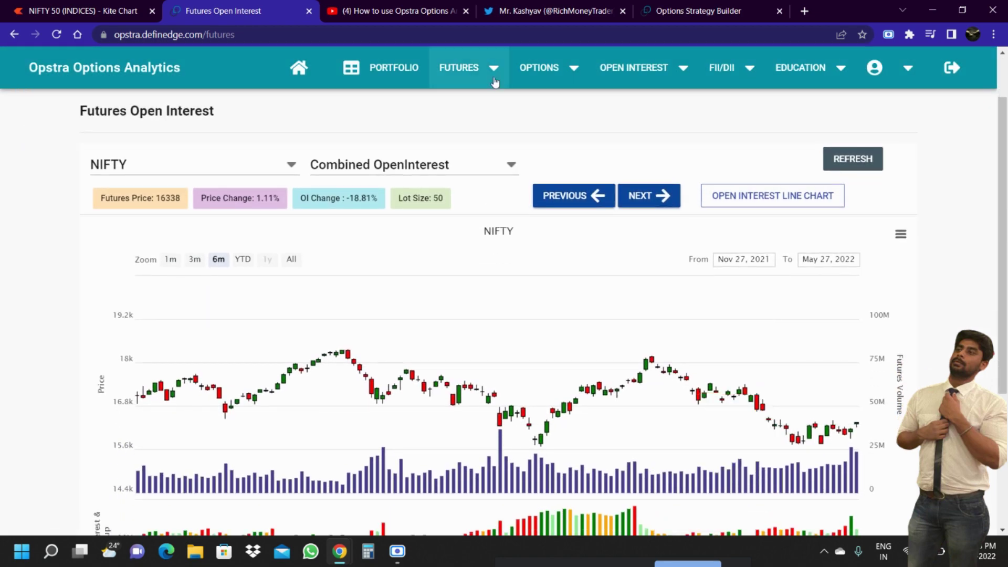
# Open the Futures Dashboard and look over its price, open interest and buildup charts
pyautogui.click(494, 81)
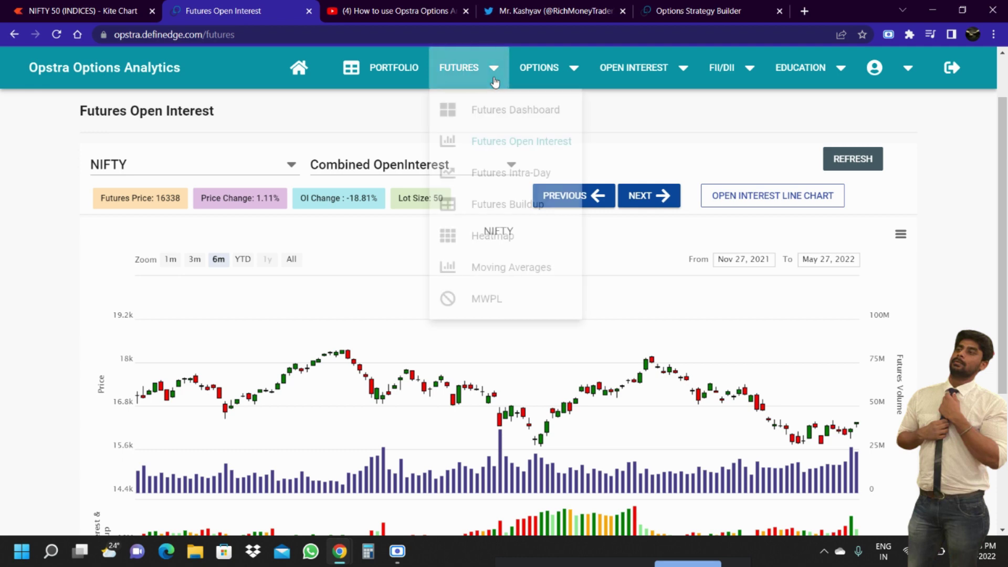
pyautogui.click(513, 126)
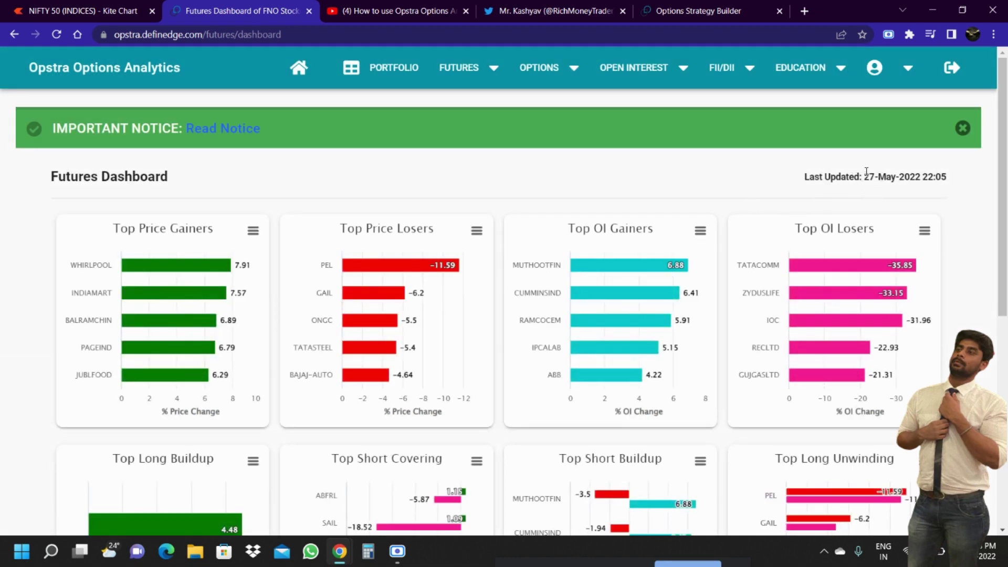
pyautogui.moveTo(376, 290)
pyautogui.click(491, 71)
pyautogui.scroll(-3, 723, 193)
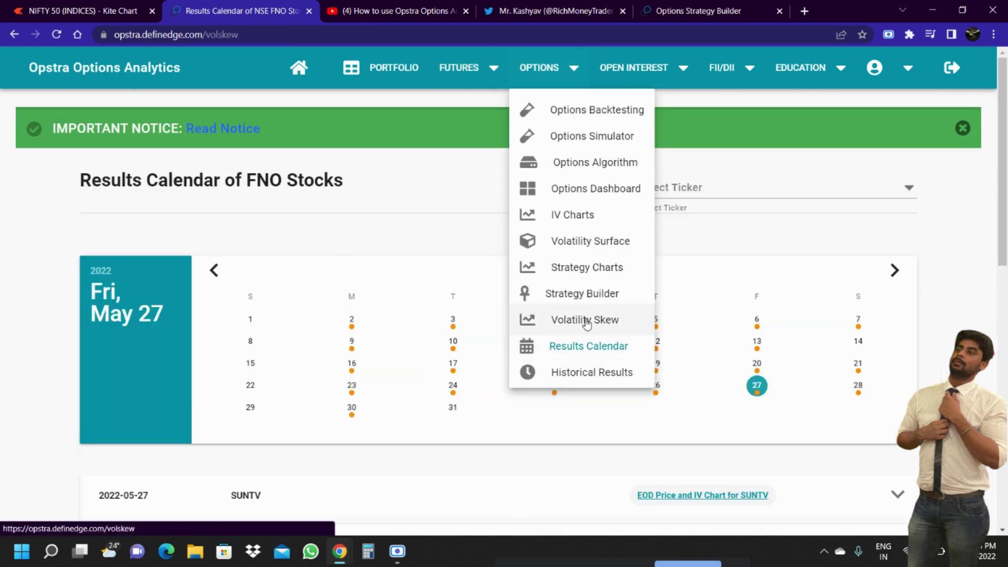
# Open the Volatility Skew page and read its information notes alongside the VolSkew values
pyautogui.click(587, 321)
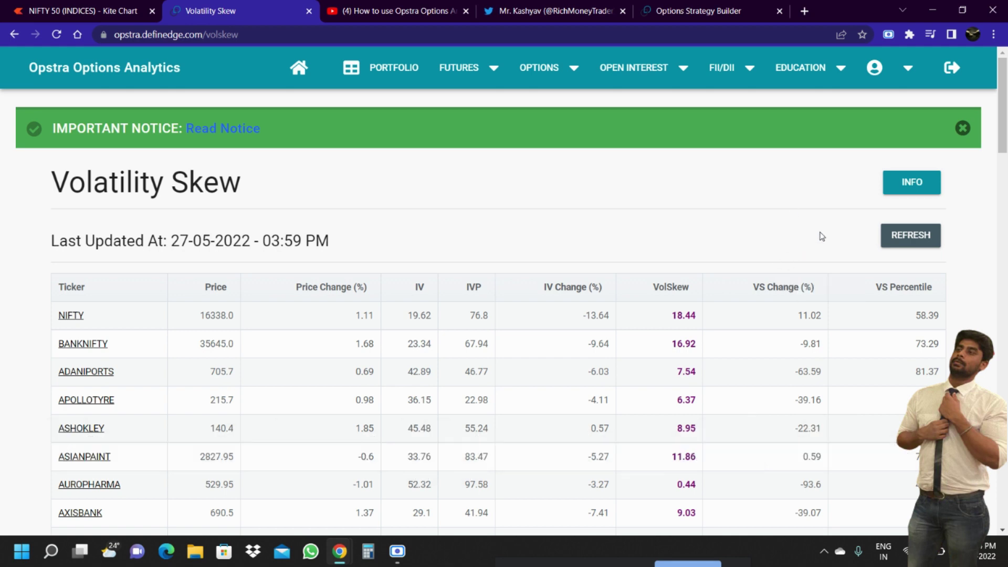
pyautogui.click(908, 195)
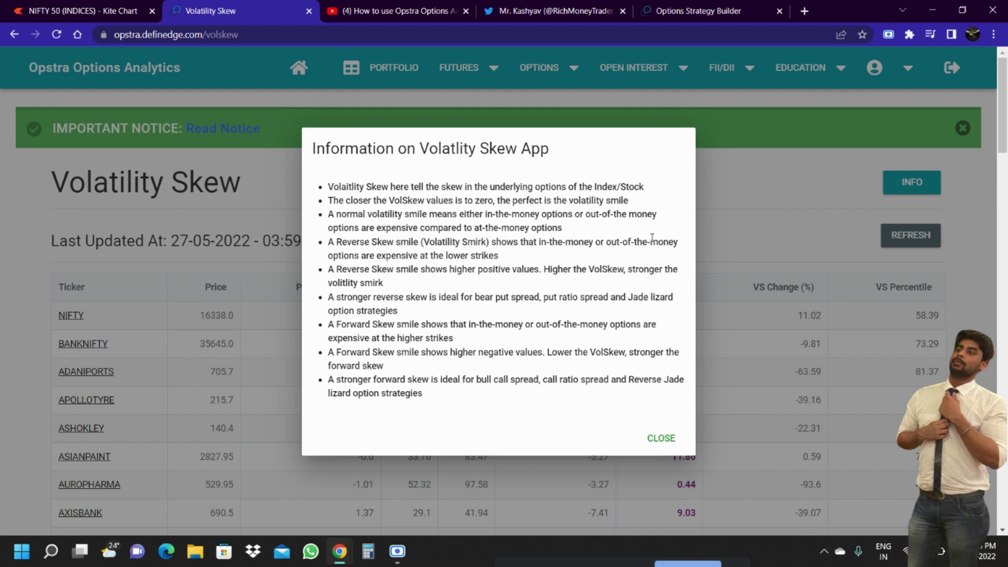
pyautogui.click(669, 444)
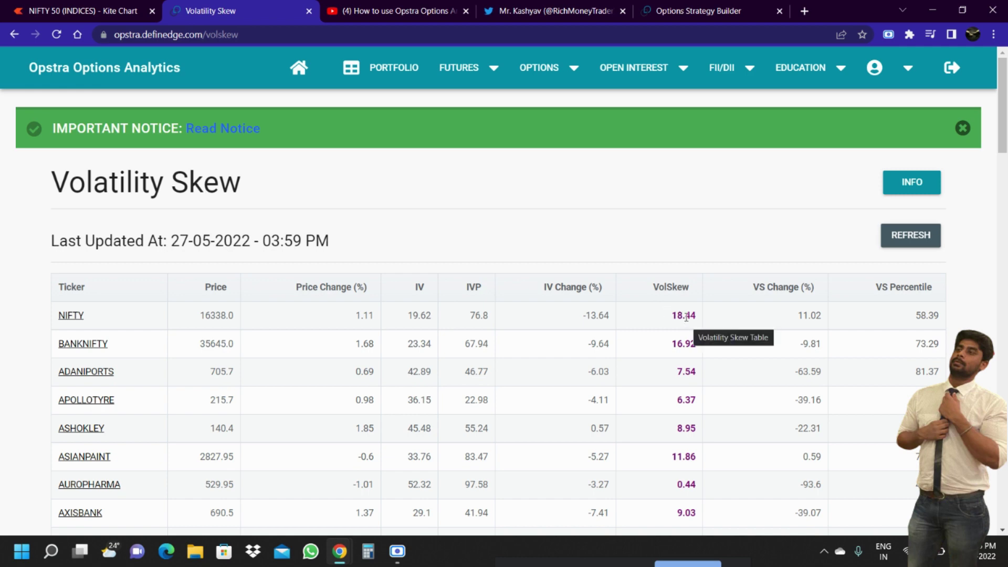
pyautogui.click(877, 182)
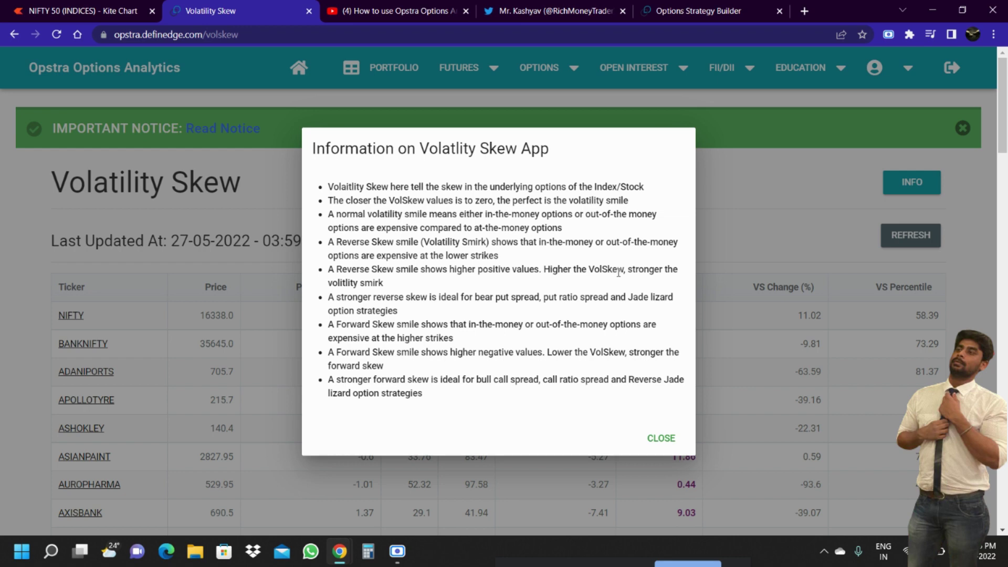
pyautogui.click(673, 438)
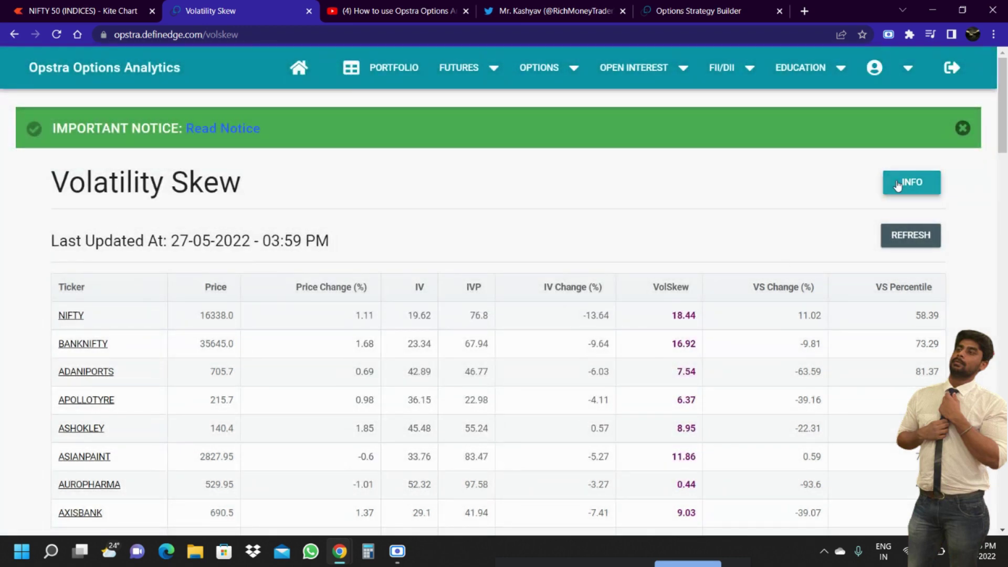
# Reopen the Volatility Skew information notes, compare them with the NIFTY put spread payoff chart in Strategy Builder, and close them
pyautogui.click(898, 184)
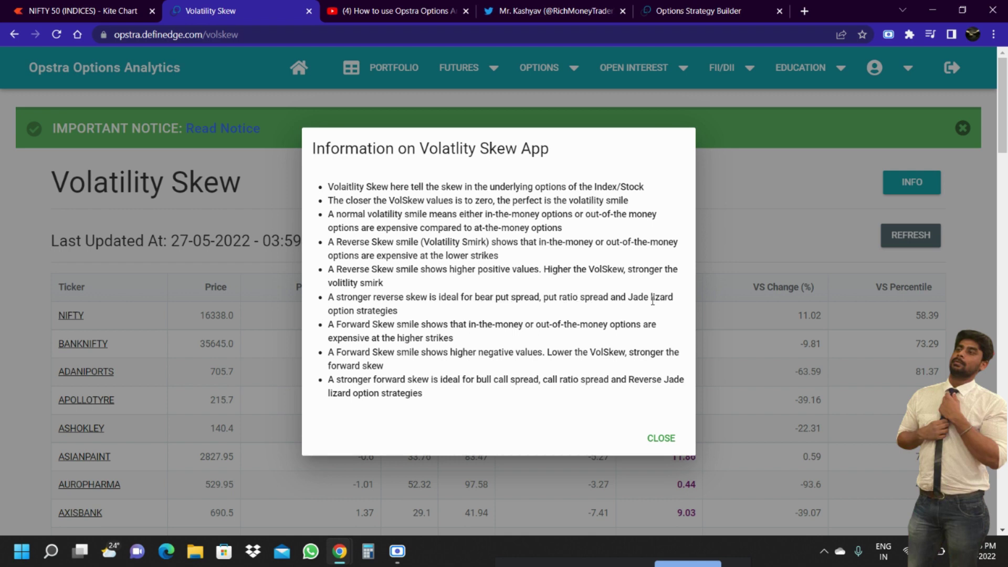
pyautogui.click(672, 15)
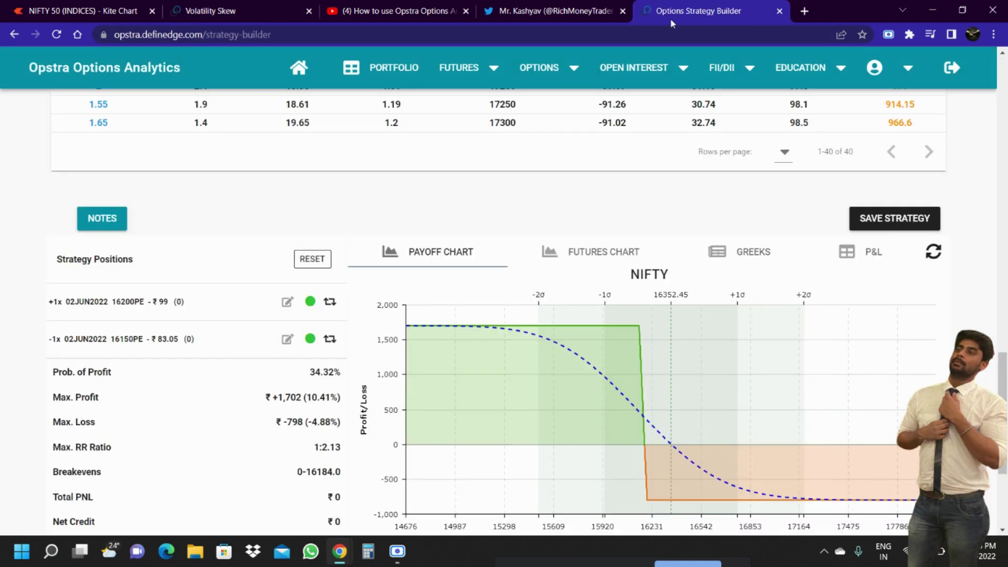
pyautogui.scroll(-1, 549, 359)
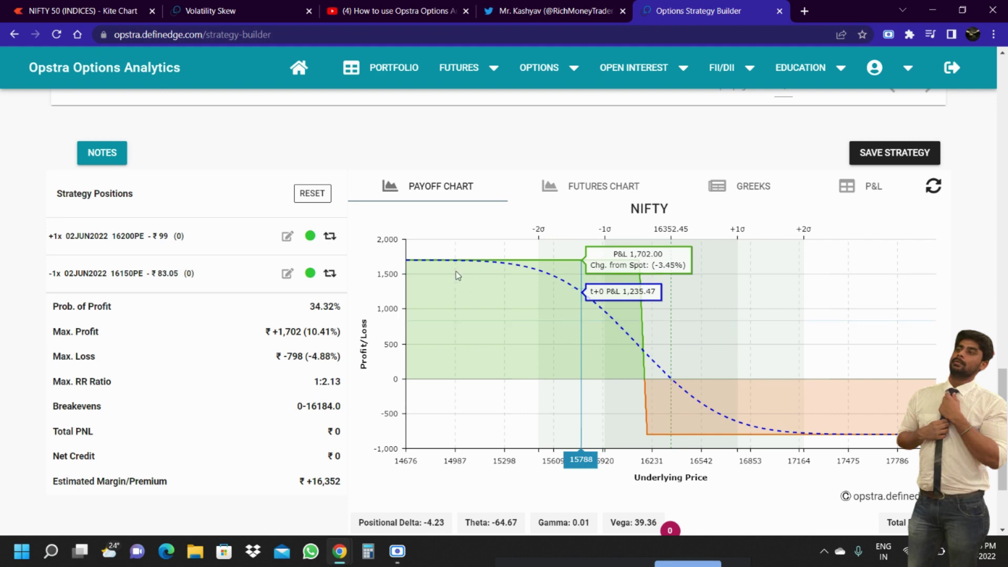
pyautogui.click(207, 11)
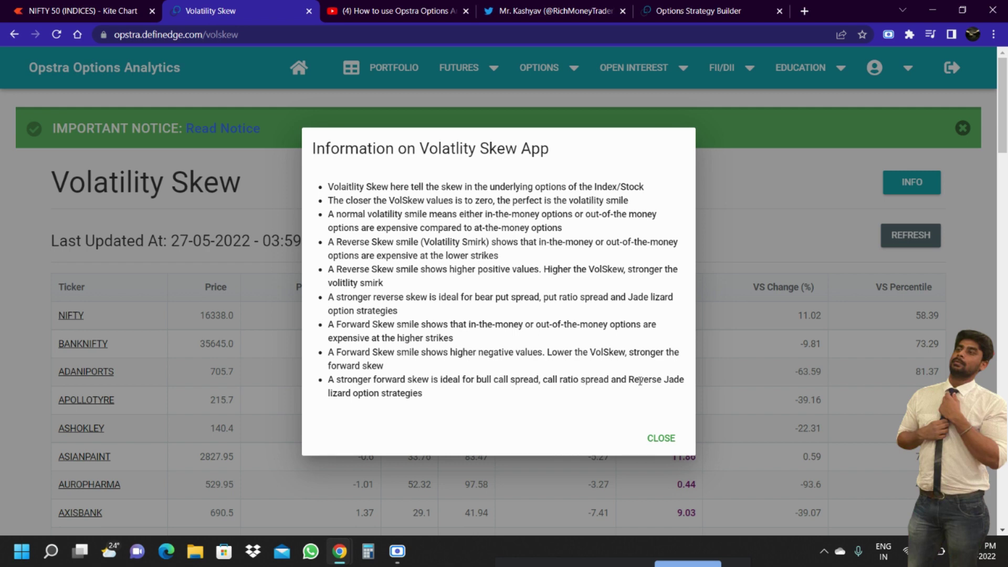
pyautogui.click(661, 438)
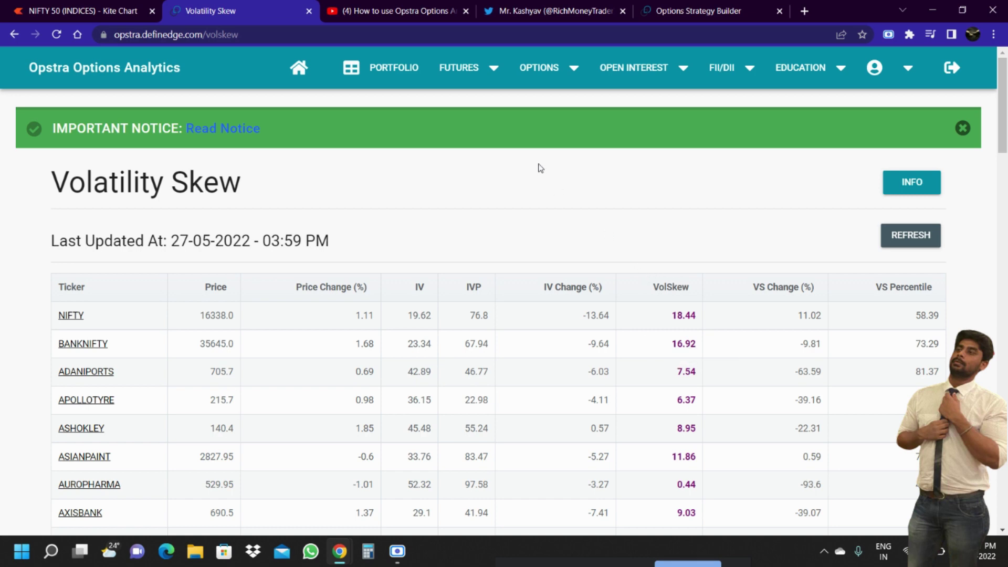
# Open Strategy Charts and delete "My Strategy" with the short NIFTY 02JUN2022 16300 PE and CE from the strategy watchlist
pyautogui.click(567, 73)
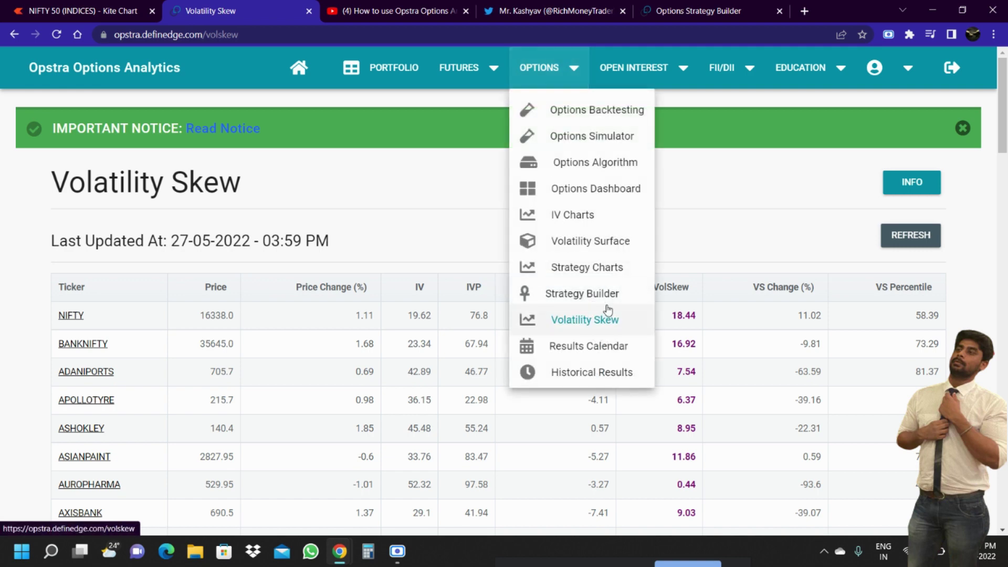
pyautogui.click(596, 277)
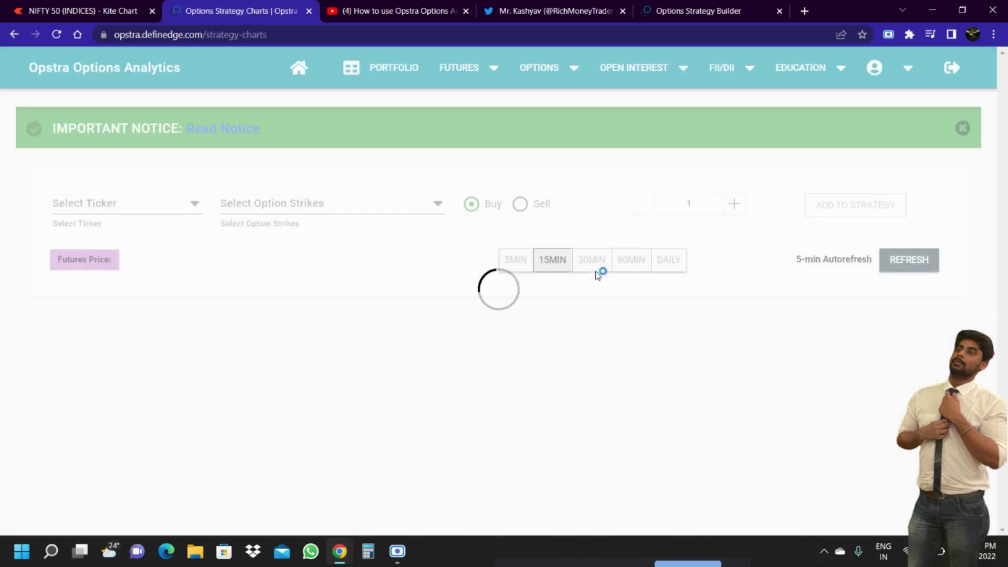
pyautogui.scroll(-1, 472, 370)
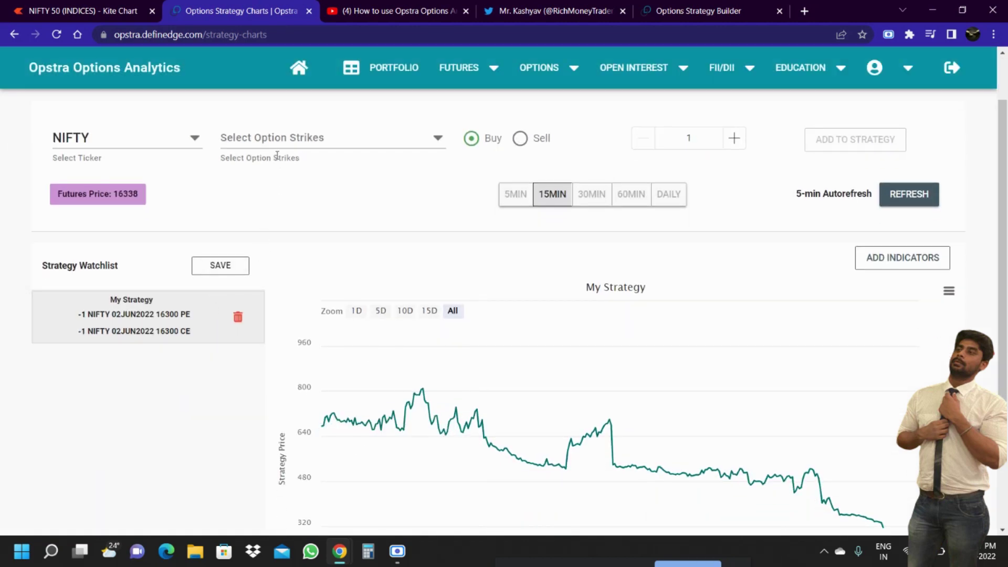
pyautogui.click(238, 317)
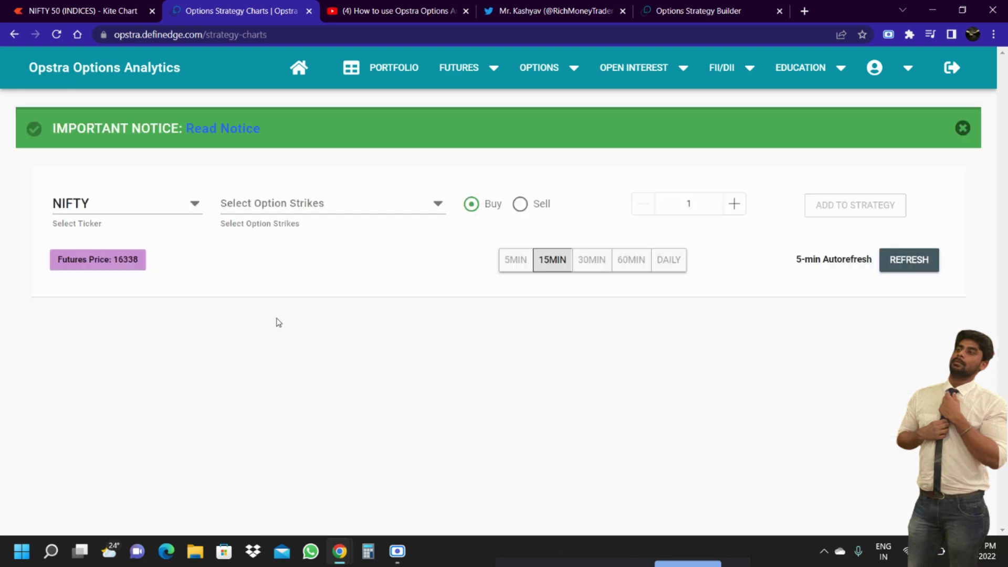
# Add a sell position of one lot of NIFTY 02JUN2022 16300CE to the strategy
pyautogui.click(336, 203)
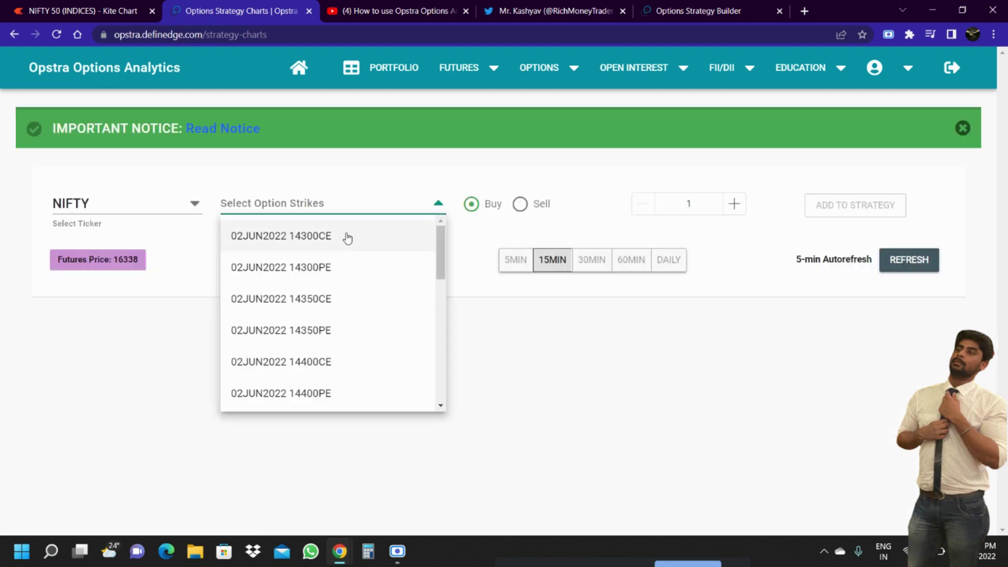
pyautogui.write('16300')
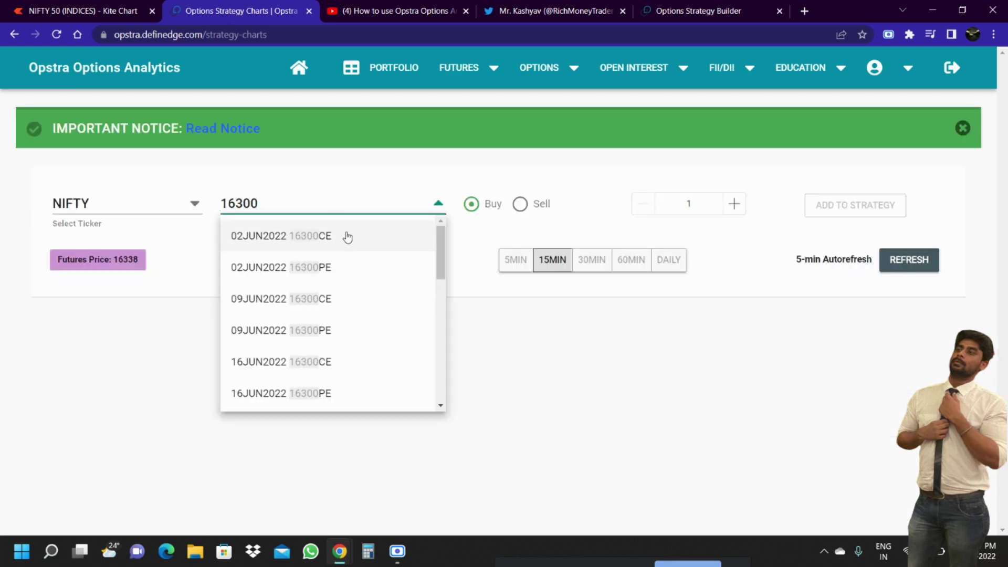
pyautogui.click(347, 237)
pyautogui.click(521, 204)
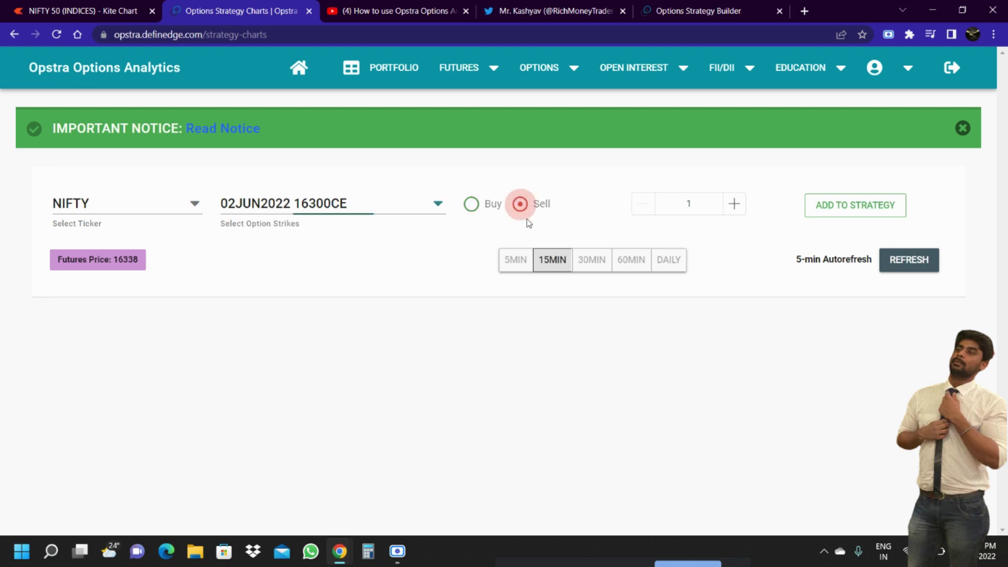
pyautogui.click(837, 213)
# Add a sell position of one lot of NIFTY 02JUN2022 16300PE and save the strategy
pyautogui.click(350, 203)
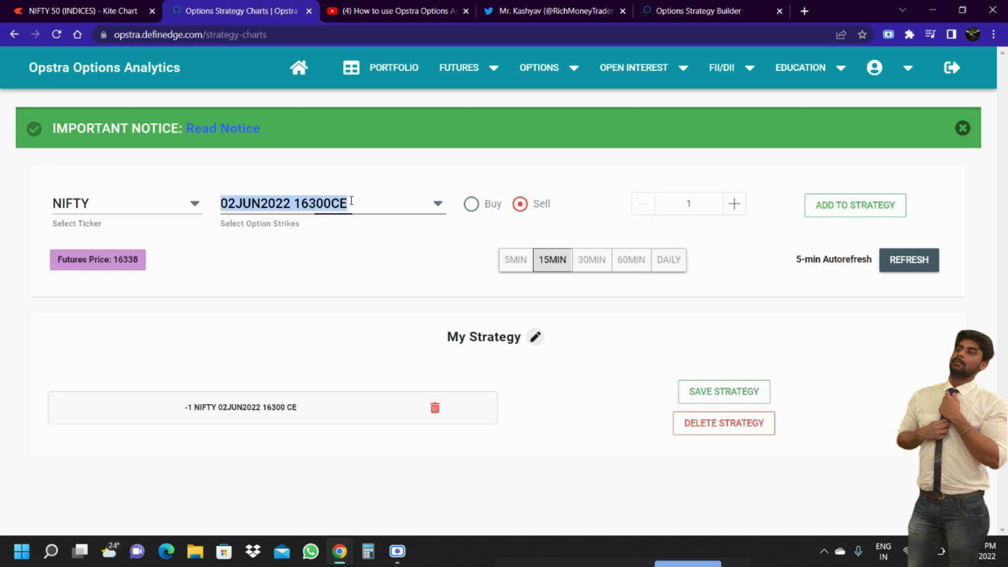
pyautogui.click(342, 204)
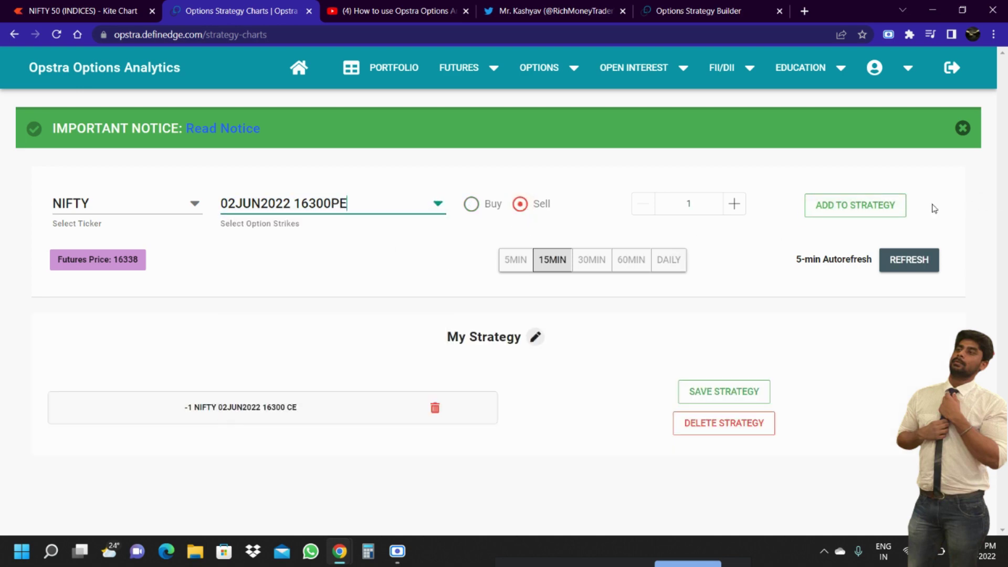
pyautogui.click(848, 212)
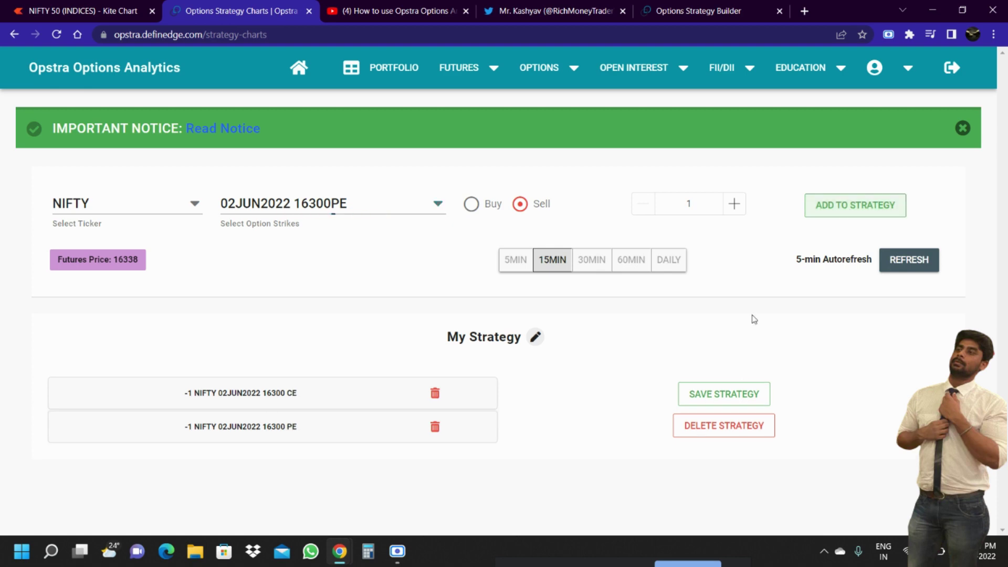
pyautogui.click(717, 396)
# Add an EMA indicator with period 20 to the My Strategy price chart
pyautogui.scroll(-2, 594, 405)
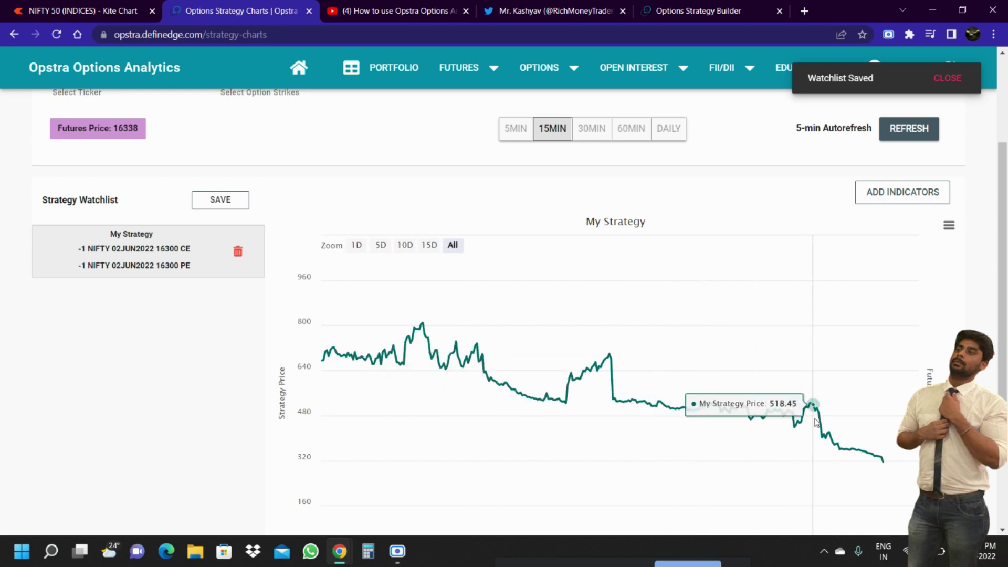
pyautogui.click(887, 198)
pyautogui.click(501, 236)
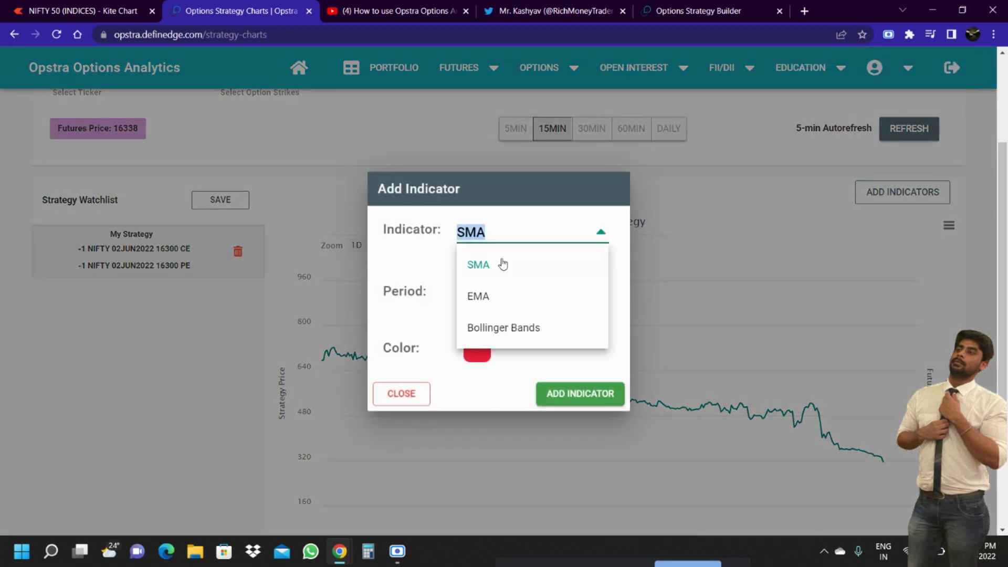
pyautogui.click(488, 297)
pyautogui.click(580, 394)
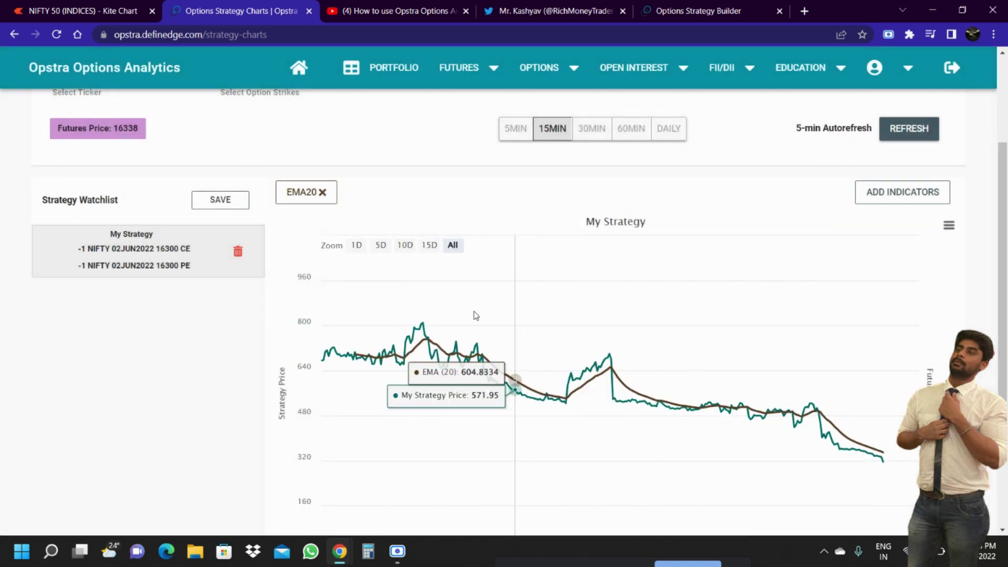
# Add a Bollinger Bands indicator with period 20 to the My Strategy chart
pyautogui.scroll(-1, 364, 389)
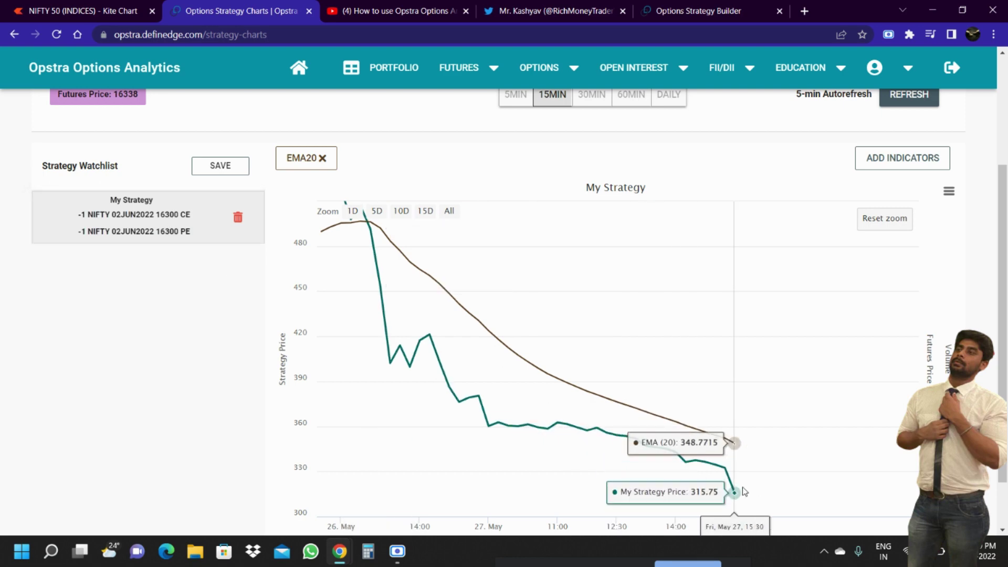
pyautogui.click(885, 161)
pyautogui.click(506, 229)
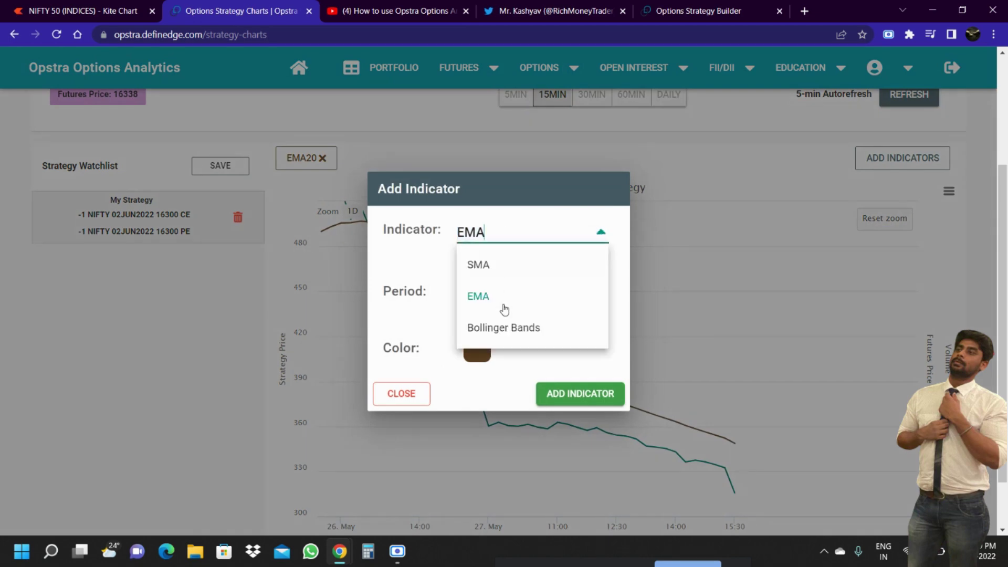
pyautogui.click(506, 328)
pyautogui.click(580, 428)
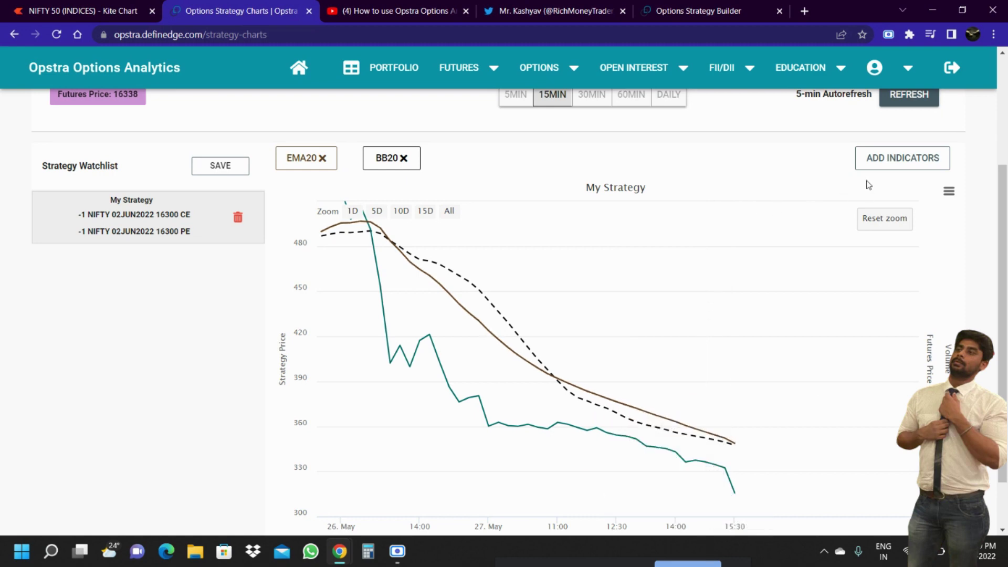
# Open the Volatility Surface page and examine the NIFTY implied volatility surface from several angles and distances
pyautogui.scroll(3, 556, 231)
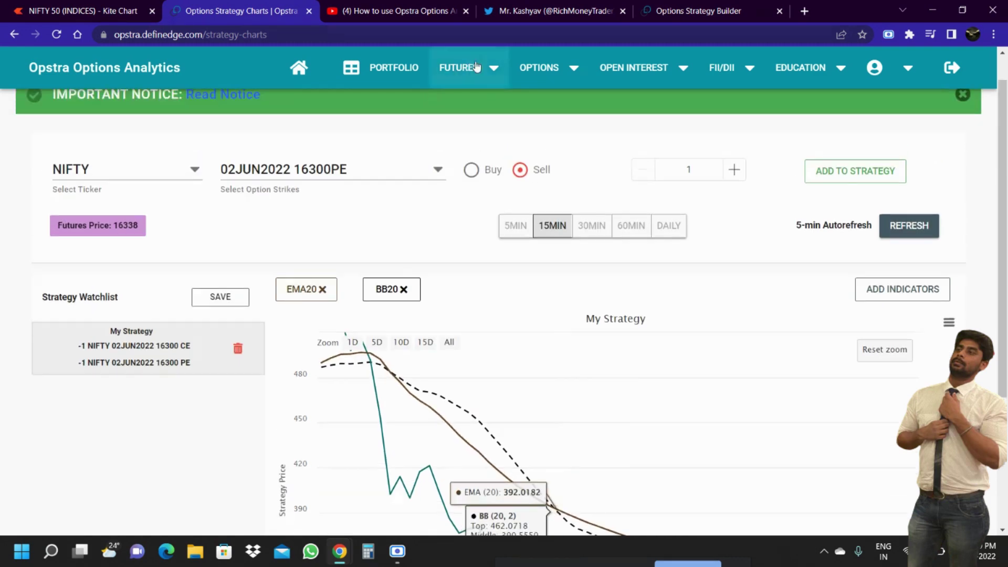
pyautogui.click(542, 70)
pyautogui.click(609, 243)
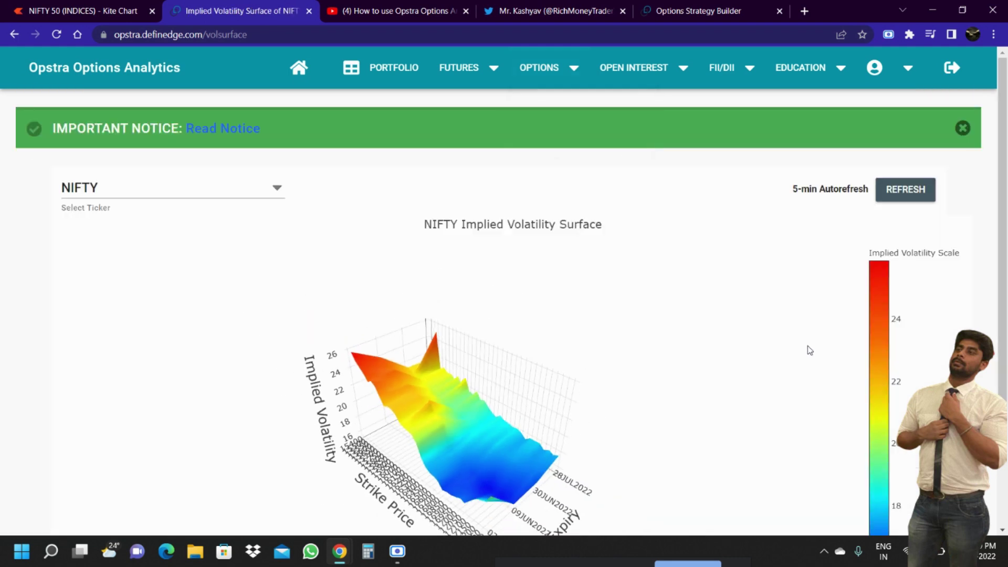
pyautogui.scroll(-2, 778, 325)
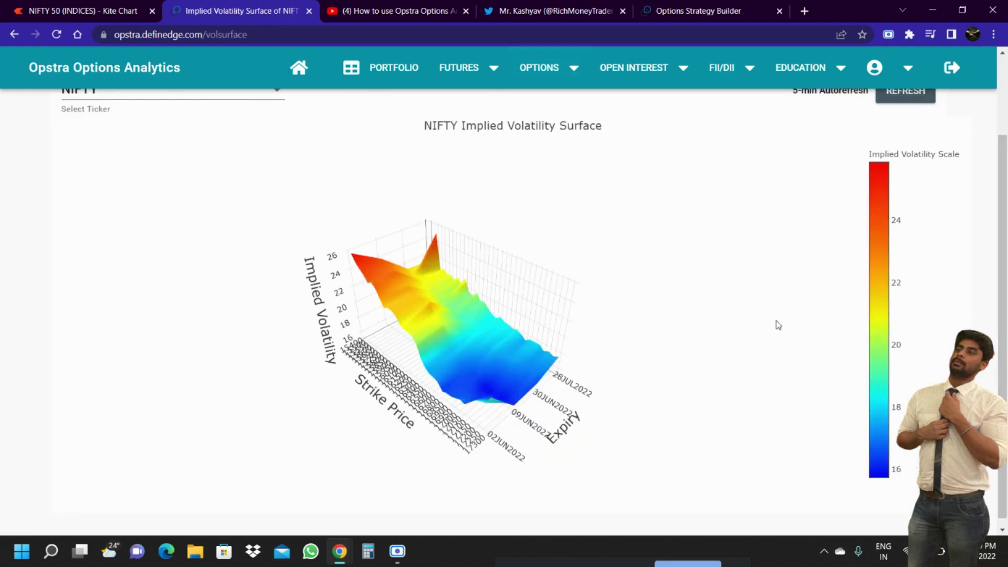
pyautogui.moveTo(522, 389); pyautogui.dragTo(421, 407)
pyautogui.scroll(5, 422, 407)
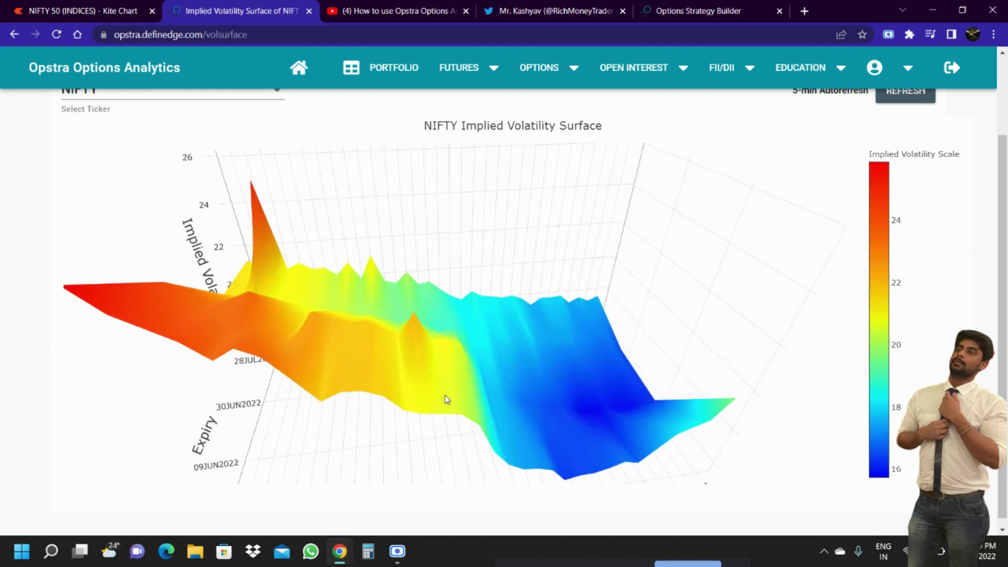
pyautogui.moveTo(512, 412); pyautogui.dragTo(997, 367)
pyautogui.scroll(-1, 1006, 367)
pyautogui.scroll(-3, 522, 380)
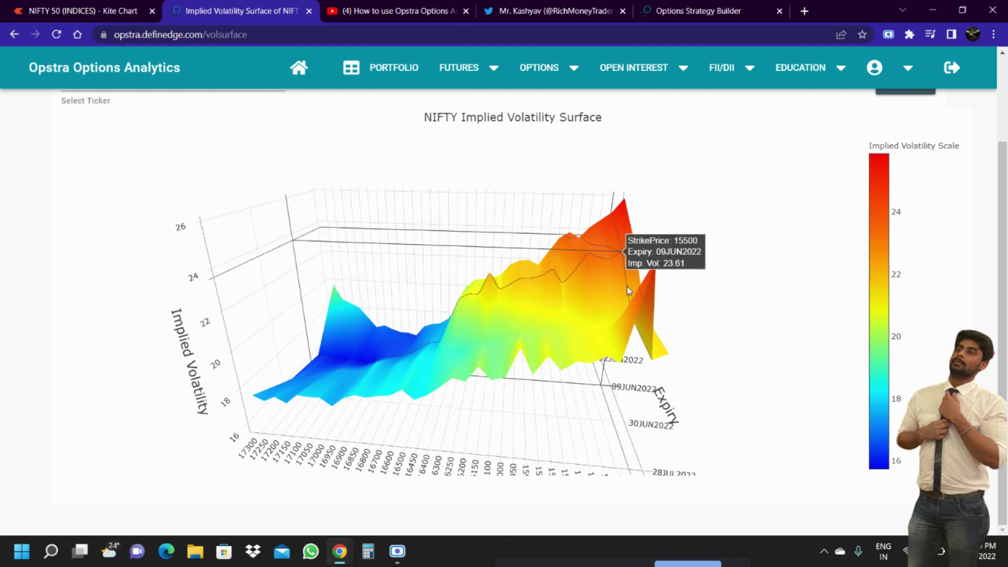
pyautogui.scroll(5, 710, 279)
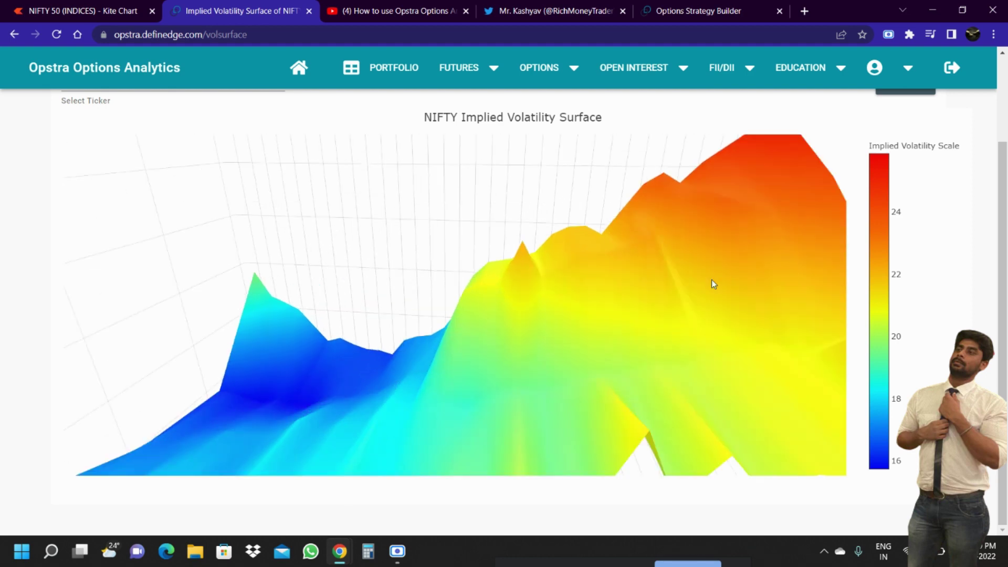
pyautogui.scroll(-3, 711, 279)
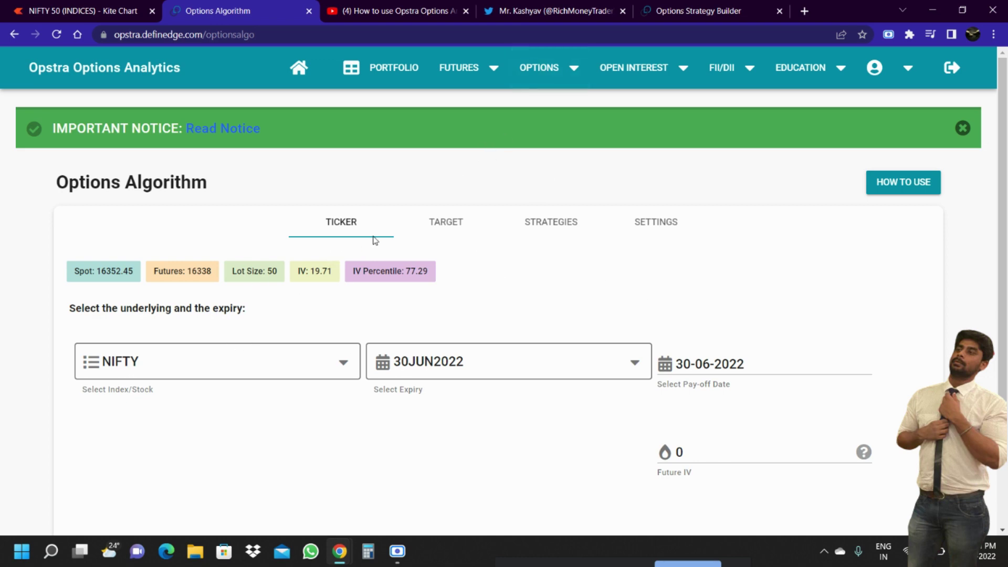
# In Options Algorithm, set the NIFTY expiry to 02JUN2022 and choose a target price of 16800
pyautogui.click(492, 366)
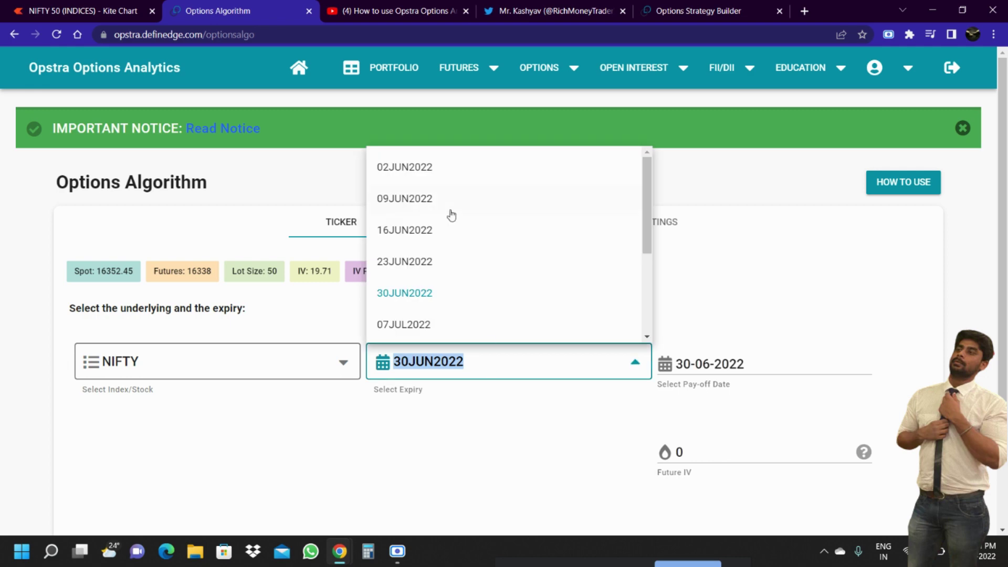
pyautogui.click(451, 175)
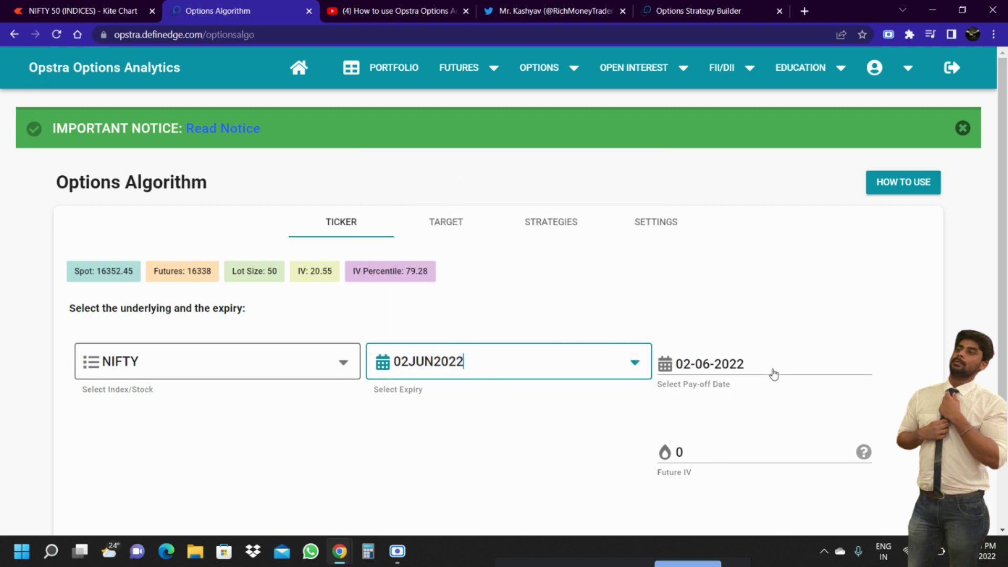
pyautogui.click(446, 226)
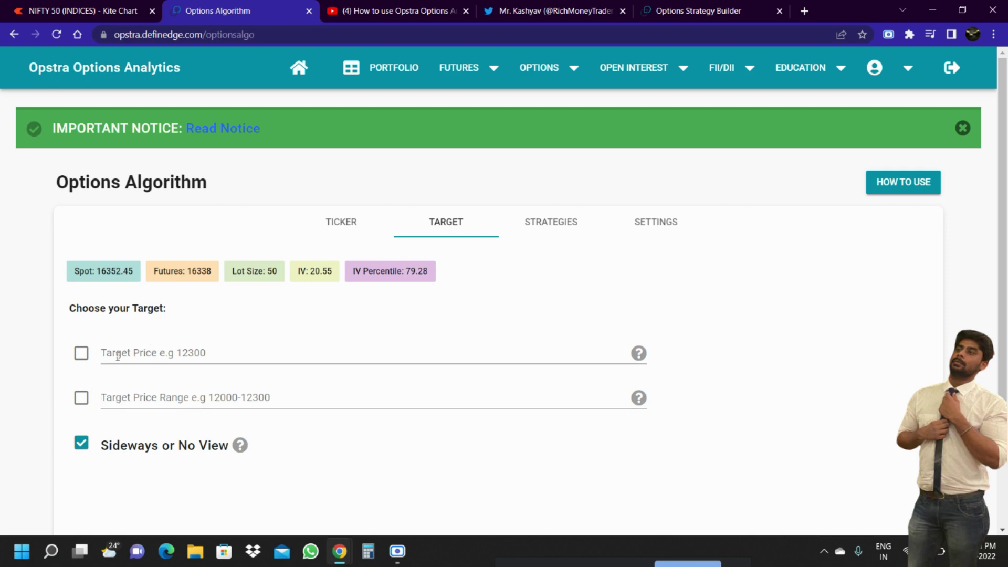
pyautogui.click(147, 354)
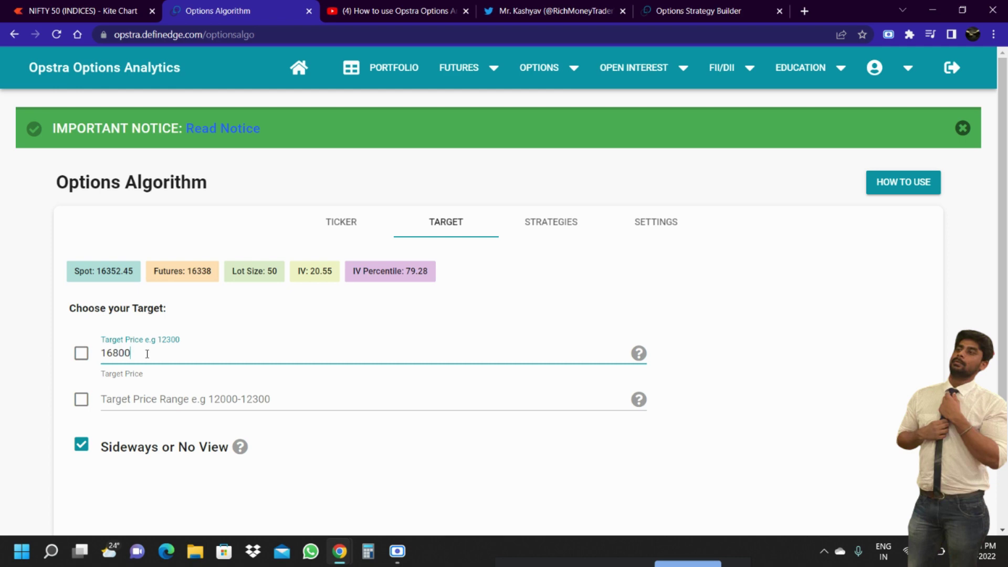
pyautogui.write('16800')
pyautogui.click(82, 356)
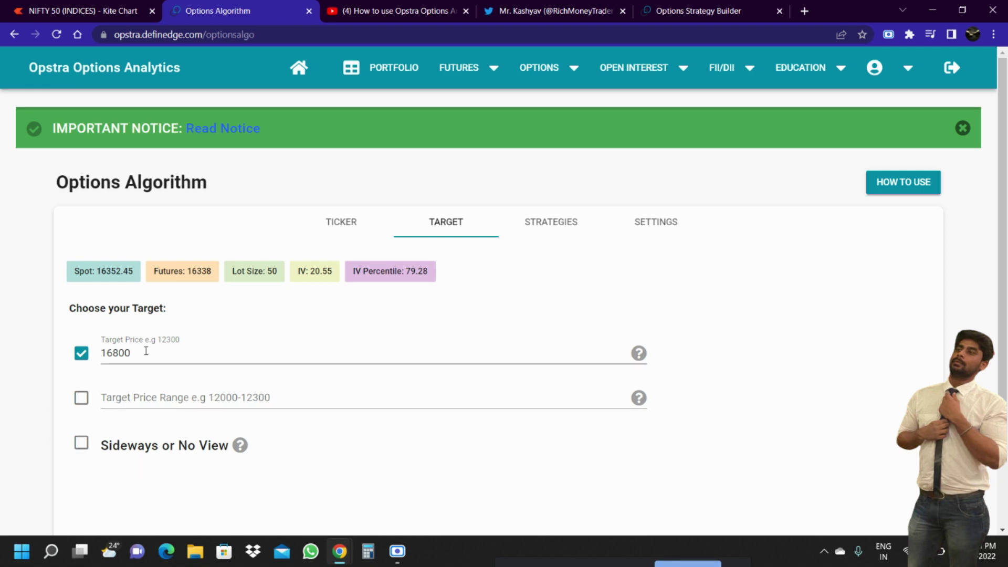
# Set the strategies' risk bias to Risk Defined and directional bias to Bullish, and find matching strategies
pyautogui.click(561, 226)
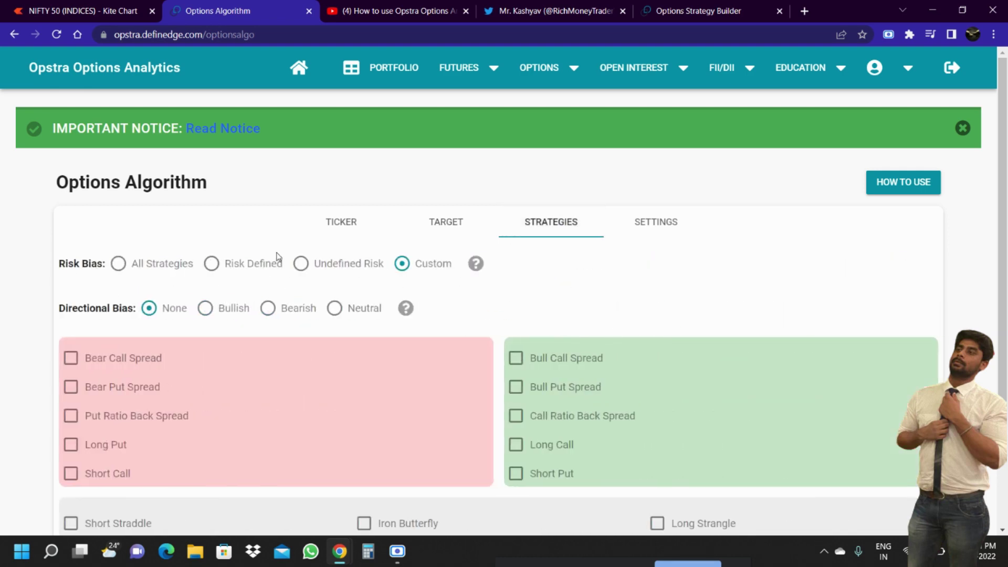
pyautogui.click(212, 263)
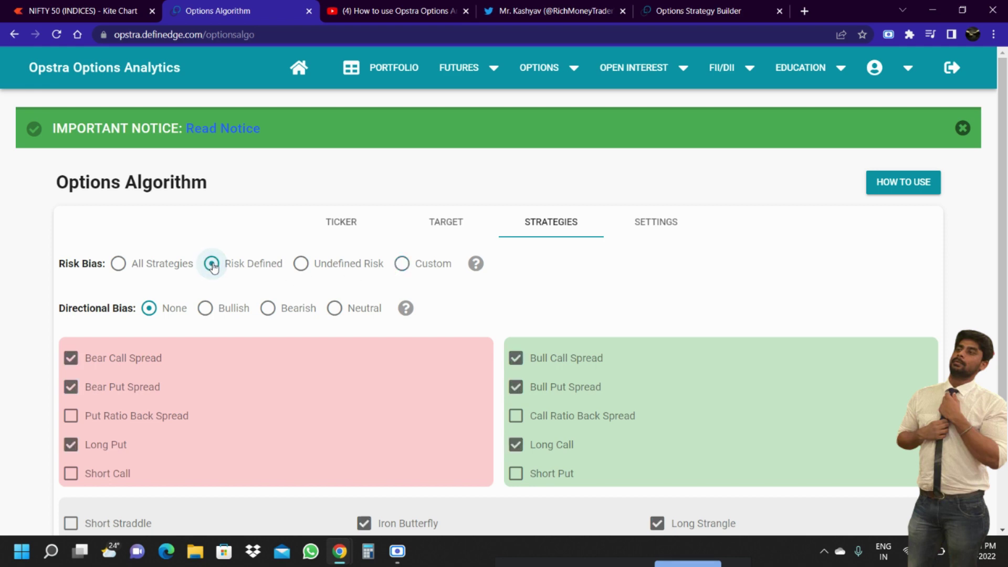
pyautogui.click(204, 308)
pyautogui.scroll(-3, 349, 356)
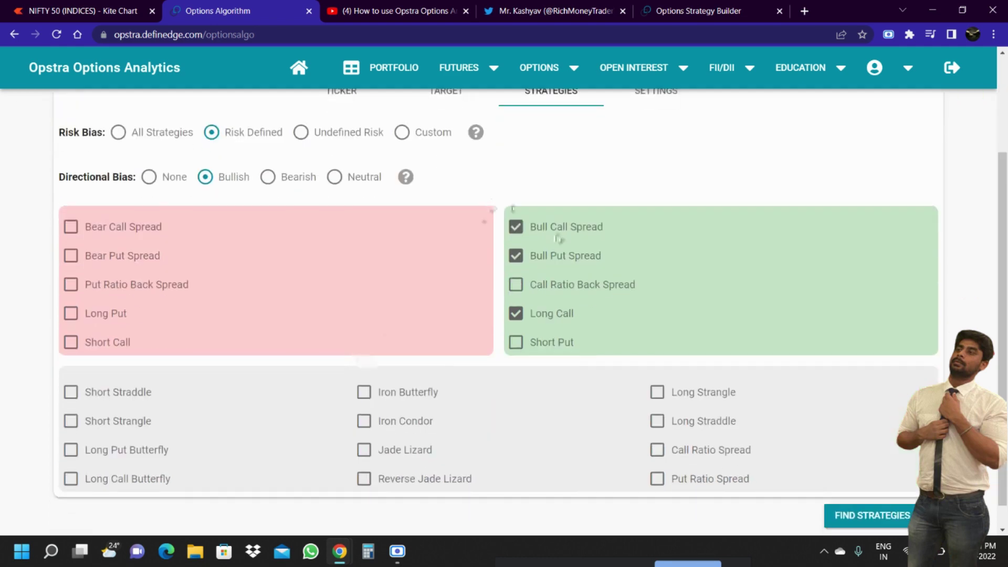
pyautogui.scroll(-1, 610, 340)
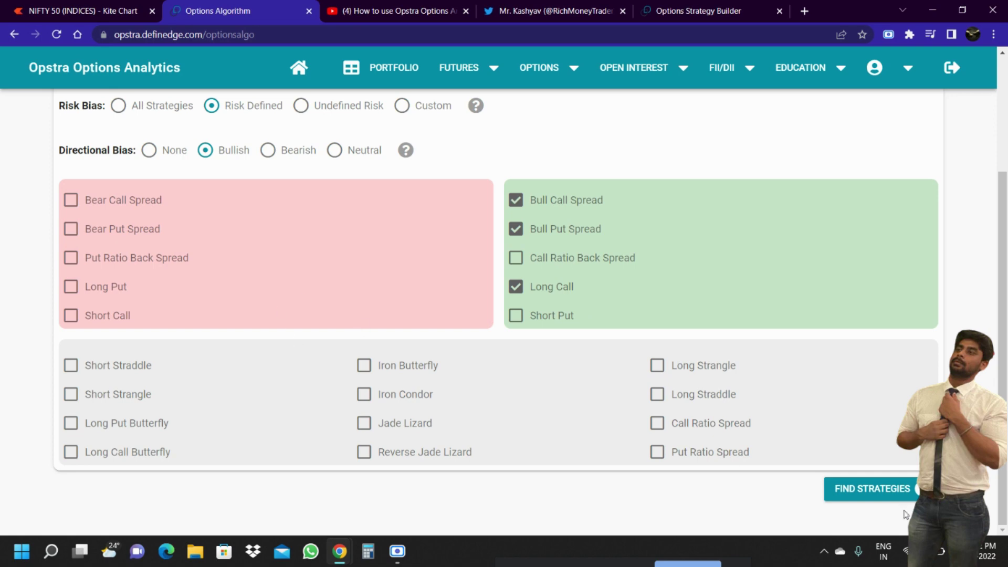
pyautogui.click(902, 487)
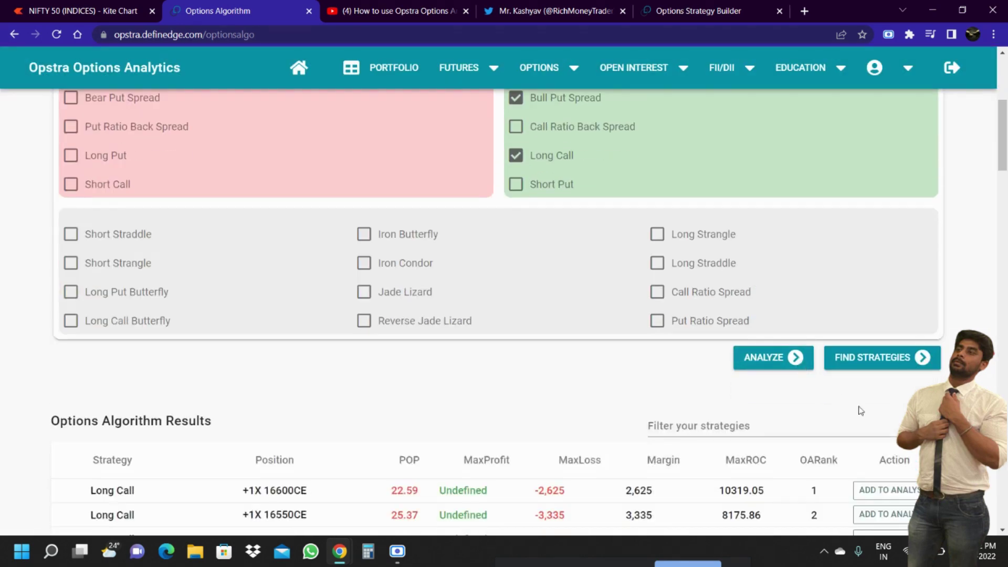
# Browse the algorithm results and add the Bull Call Spread +1X 16050CE -1X 16750CE to the analysis
pyautogui.scroll(-2, 860, 410)
pyautogui.scroll(-2, 692, 365)
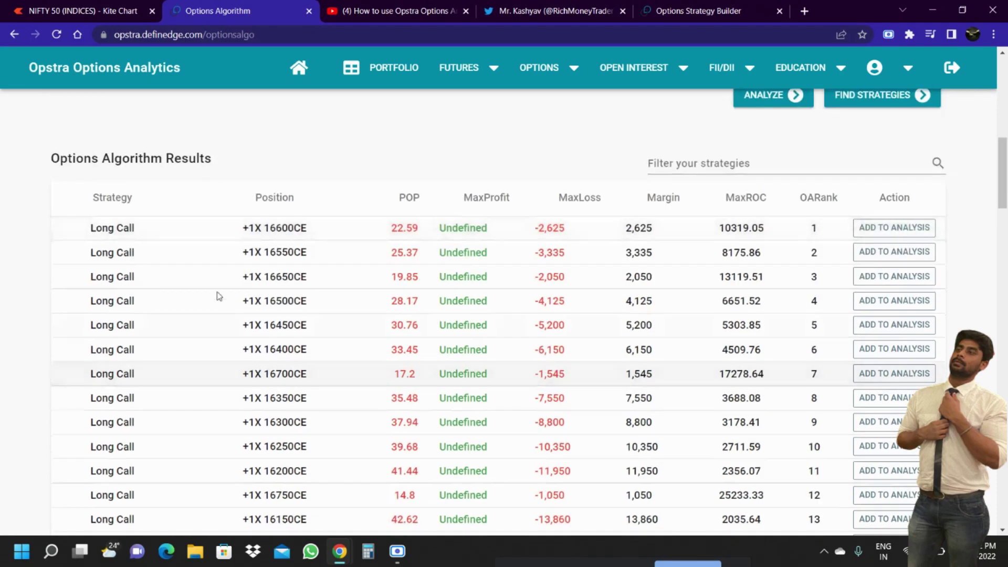
pyautogui.scroll(-6, 219, 296)
pyautogui.scroll(-3, 160, 330)
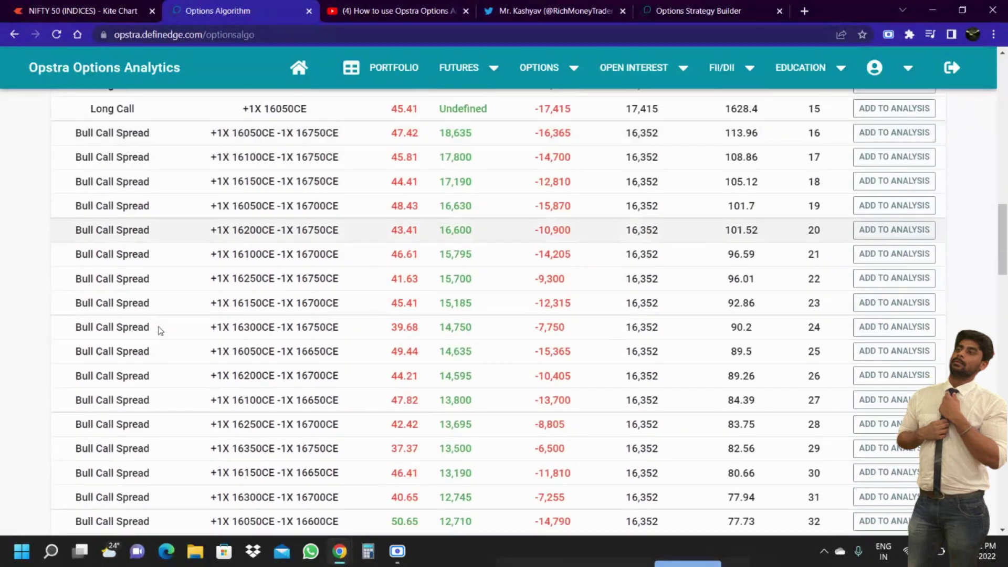
pyautogui.scroll(-6, 168, 346)
pyautogui.scroll(-5, 549, 383)
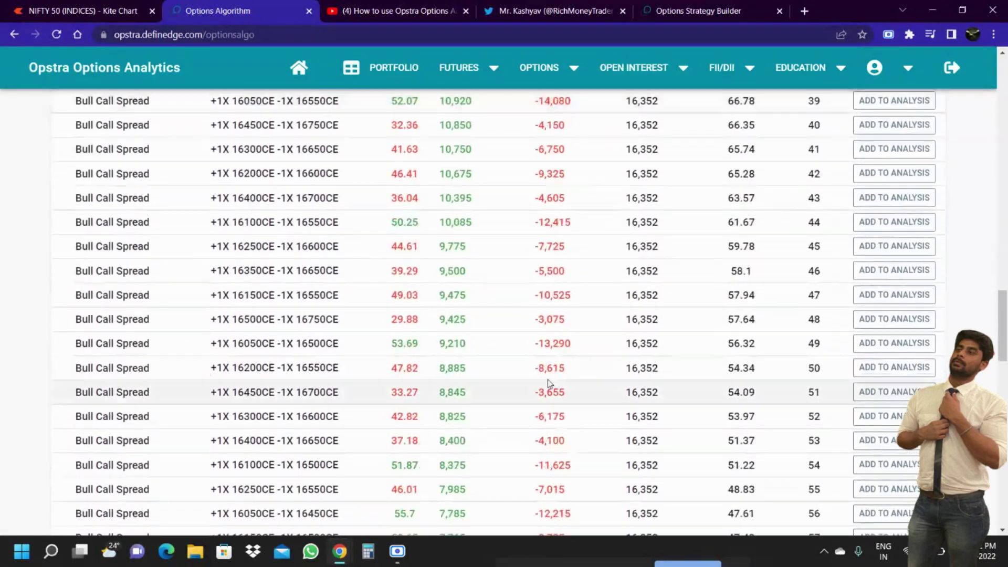
pyautogui.scroll(20, 549, 384)
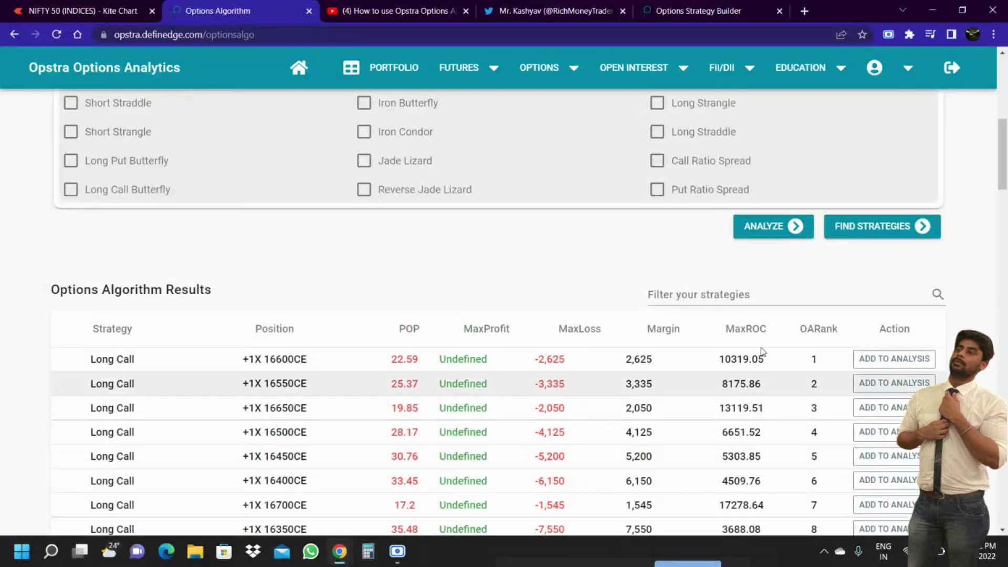
pyautogui.scroll(-8, 761, 402)
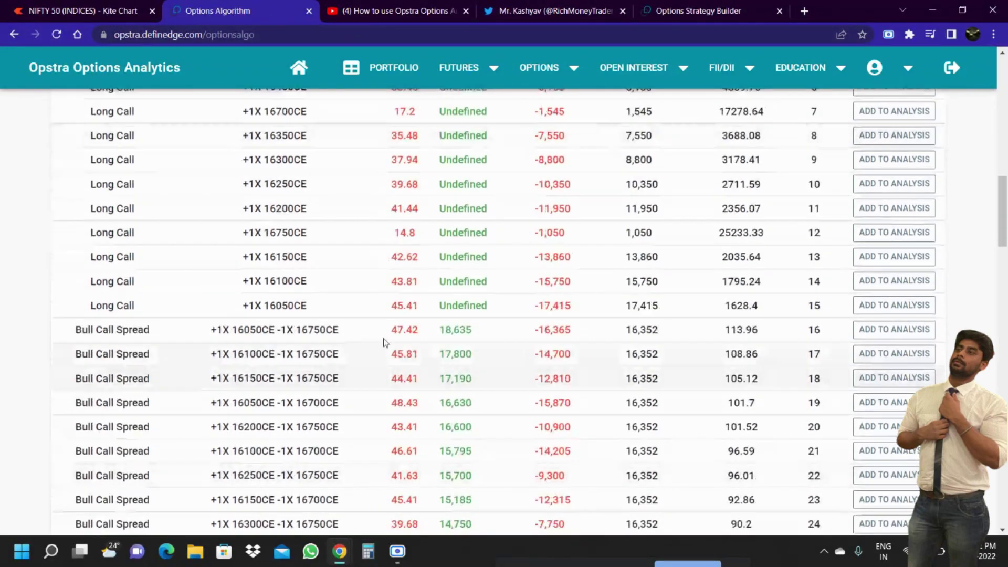
pyautogui.click(896, 334)
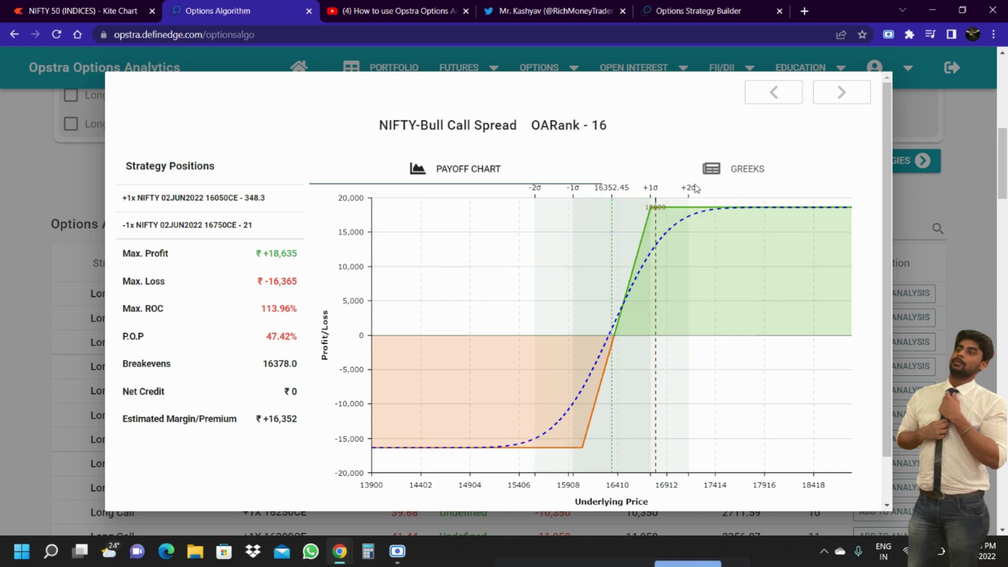
# Analyze the added strategies and view the payoff chart of the NIFTY 16700CE Long Call
pyautogui.click(925, 414)
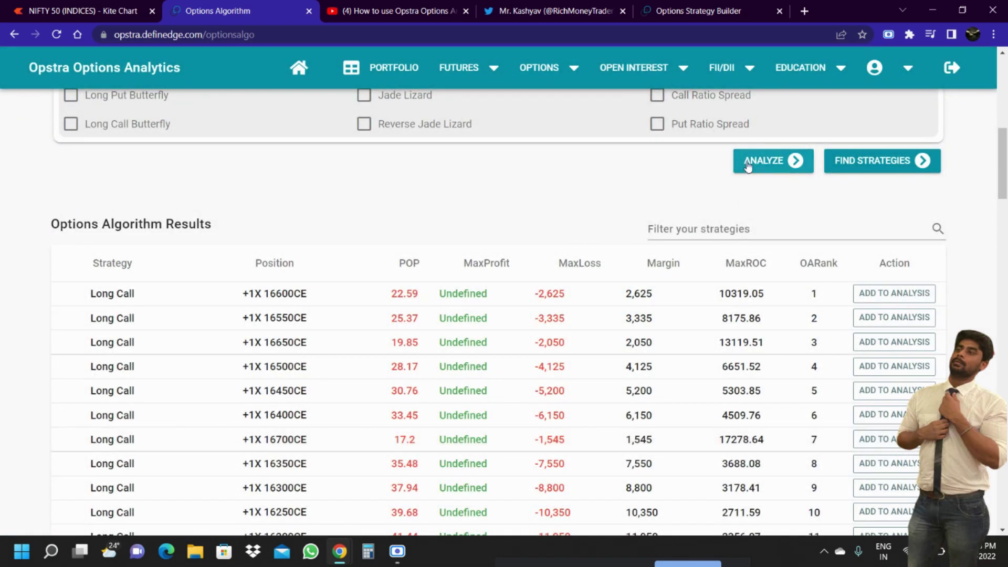
pyautogui.click(771, 161)
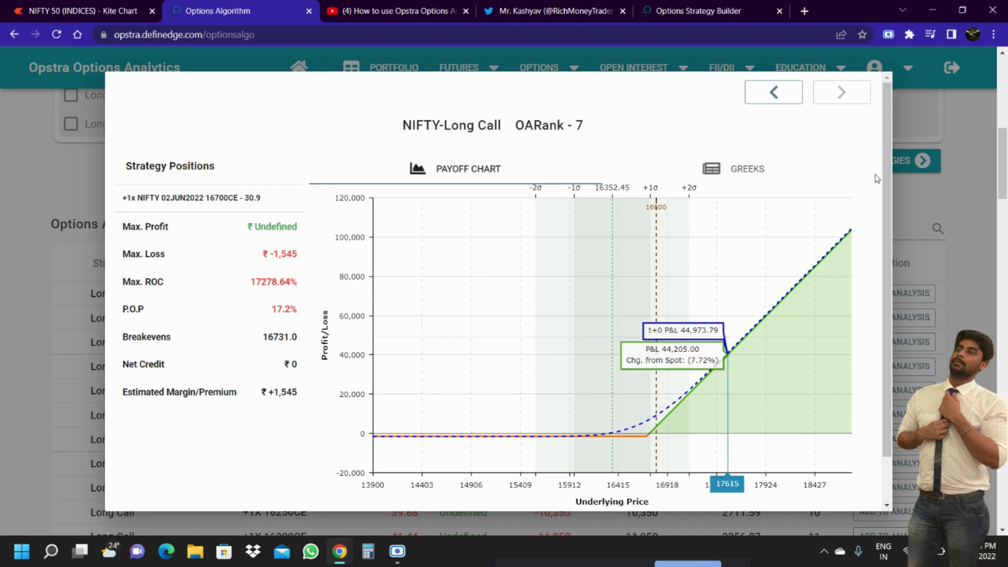
pyautogui.click(982, 152)
# Review the Sideways or No View target option and the strategy selection under the Risk Defined, Bullish settings
pyautogui.scroll(1, 387, 257)
pyautogui.scroll(10, 386, 258)
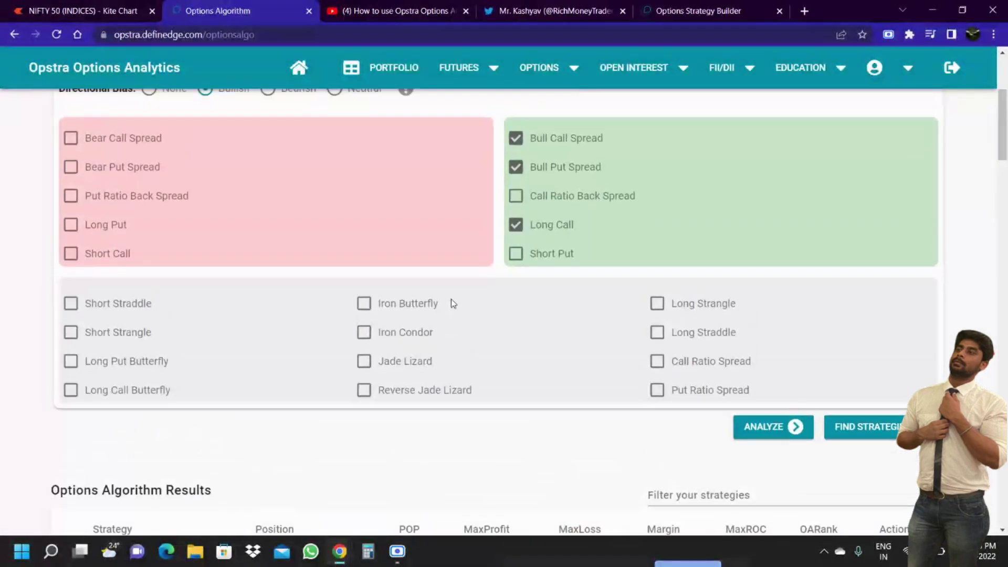
pyautogui.click(458, 222)
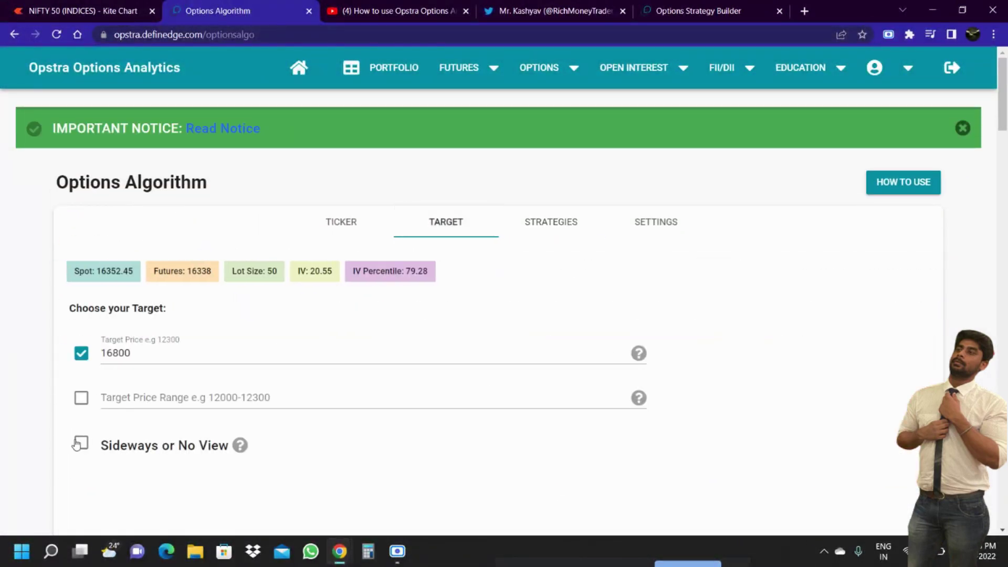
pyautogui.click(81, 444)
pyautogui.click(547, 232)
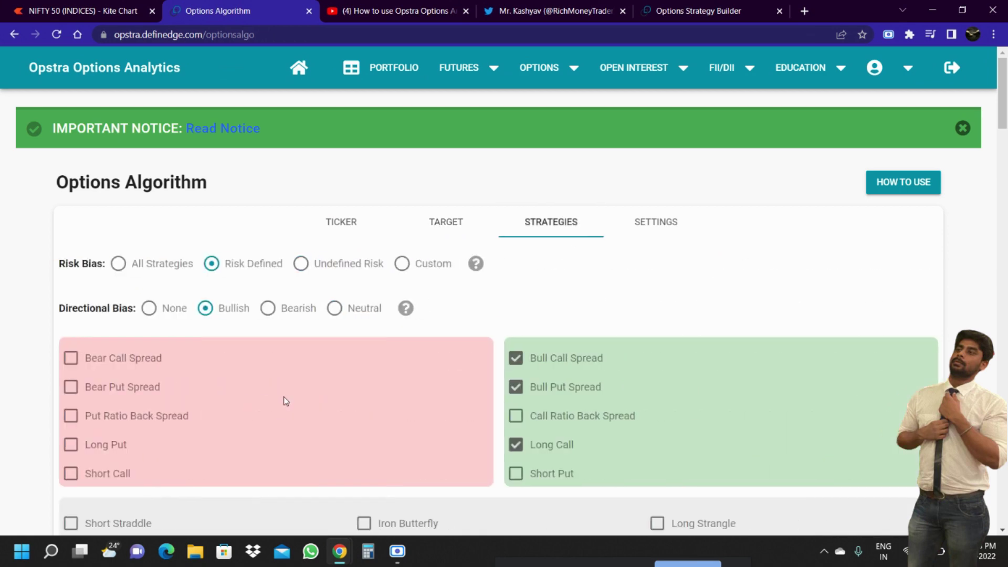
pyautogui.scroll(-6, 443, 392)
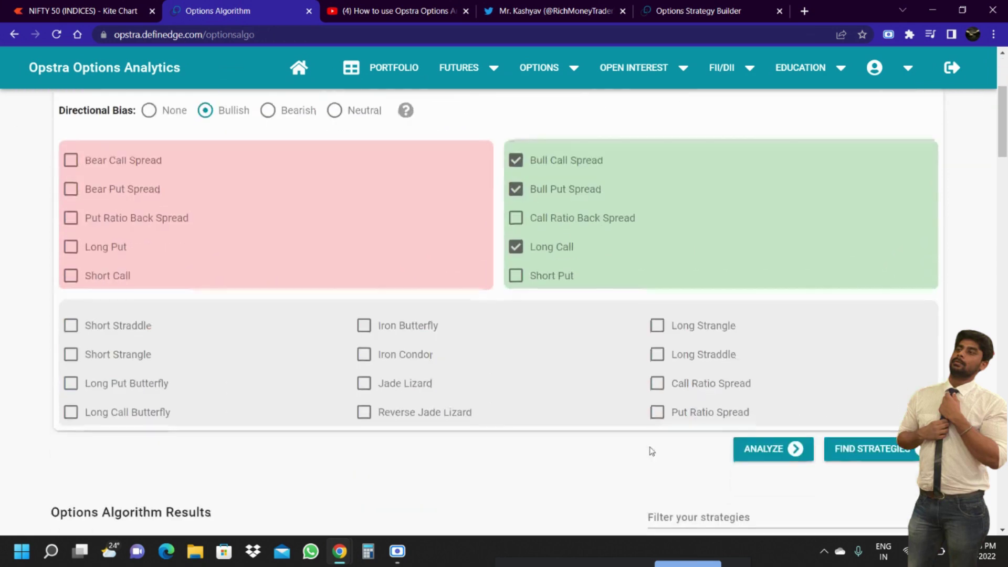
pyautogui.scroll(3, 651, 277)
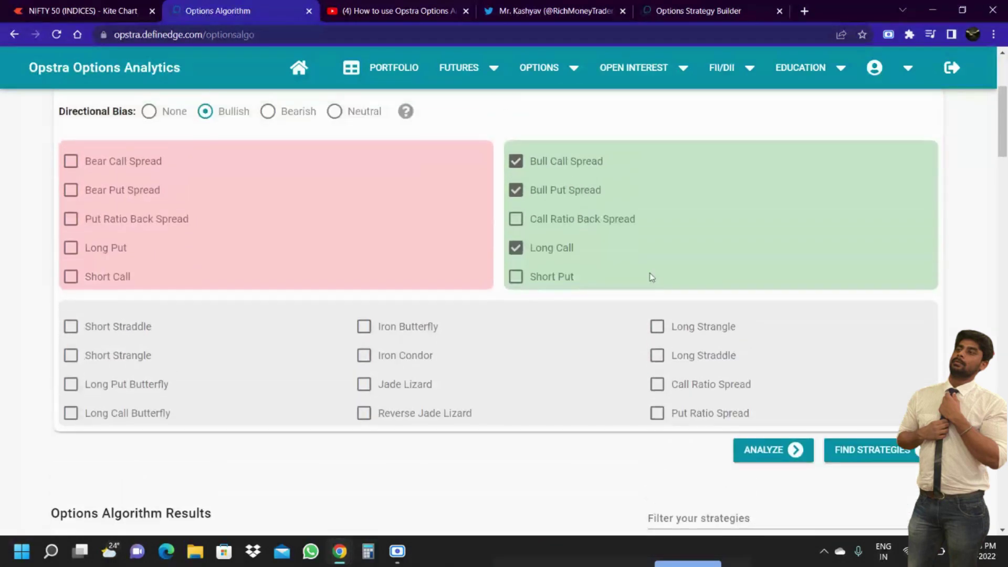
# Open the Options Backtesting page and look through the available backtesting methods
pyautogui.click(573, 78)
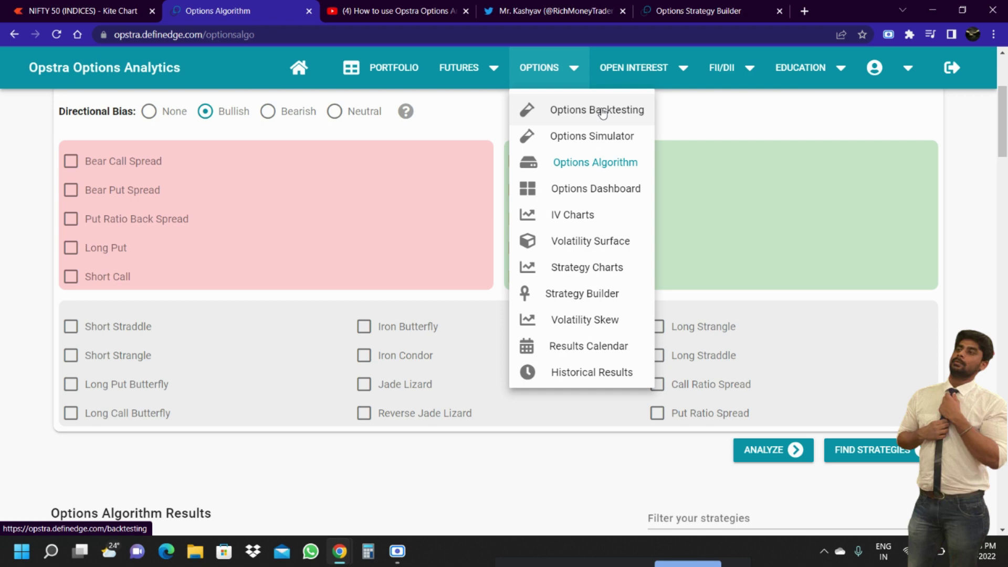
pyautogui.click(602, 112)
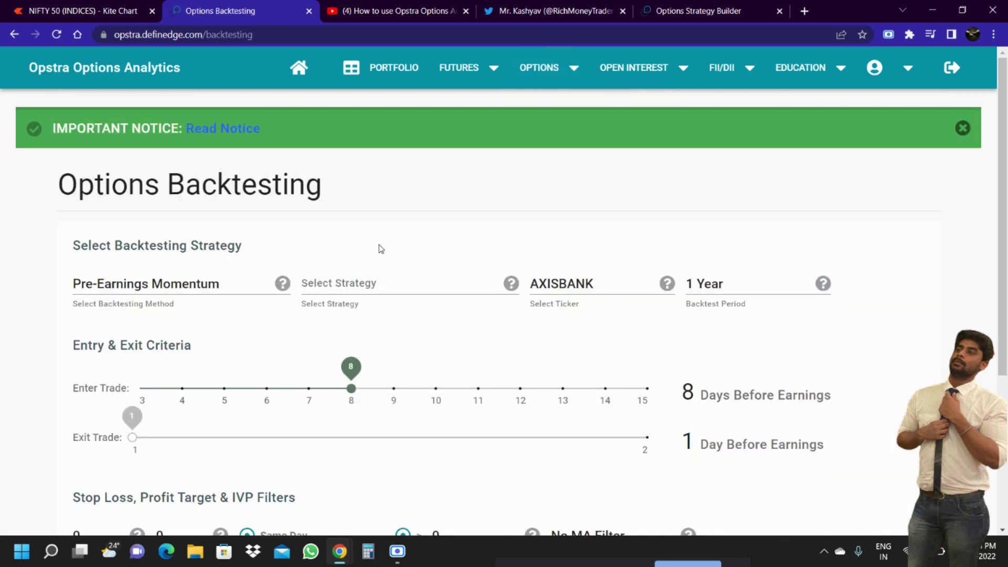
pyautogui.scroll(-3, 382, 246)
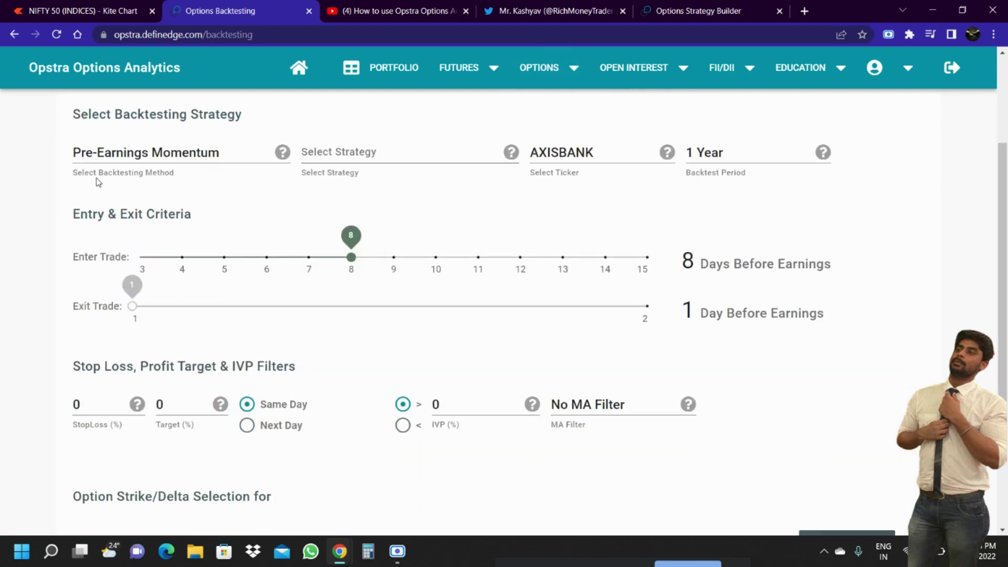
pyautogui.click(249, 157)
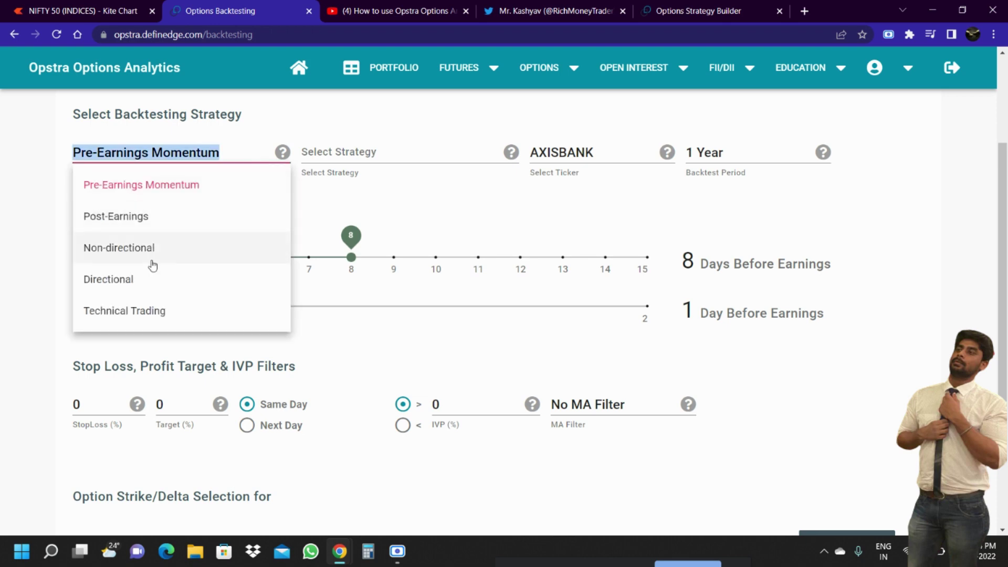
pyautogui.scroll(-2, 155, 252)
pyautogui.scroll(1, 173, 184)
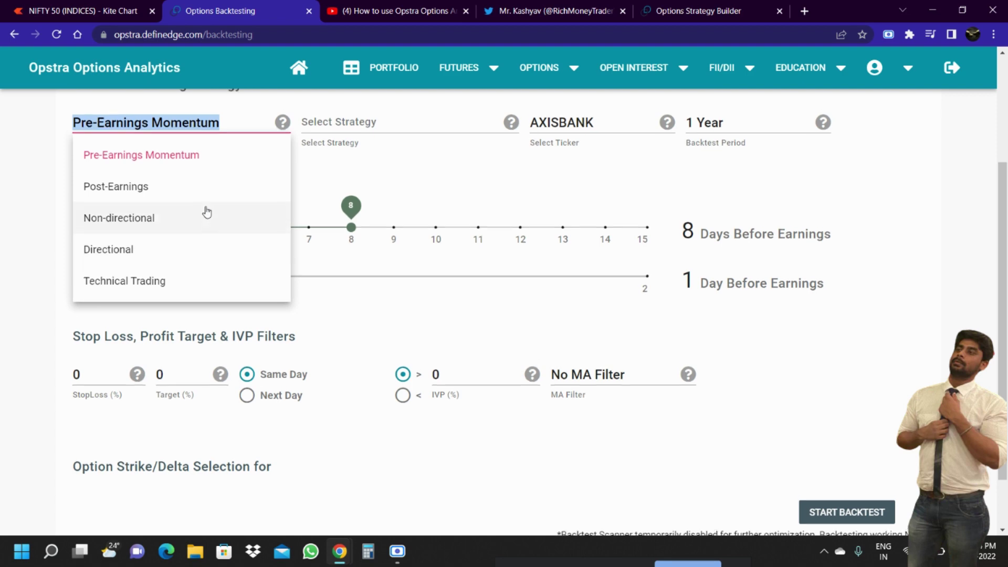
pyautogui.scroll(2, 204, 212)
# Select the Long Call strategy and run the 1 Year Pre-Earnings Momentum backtest on AXISBANK
pyautogui.click(350, 249)
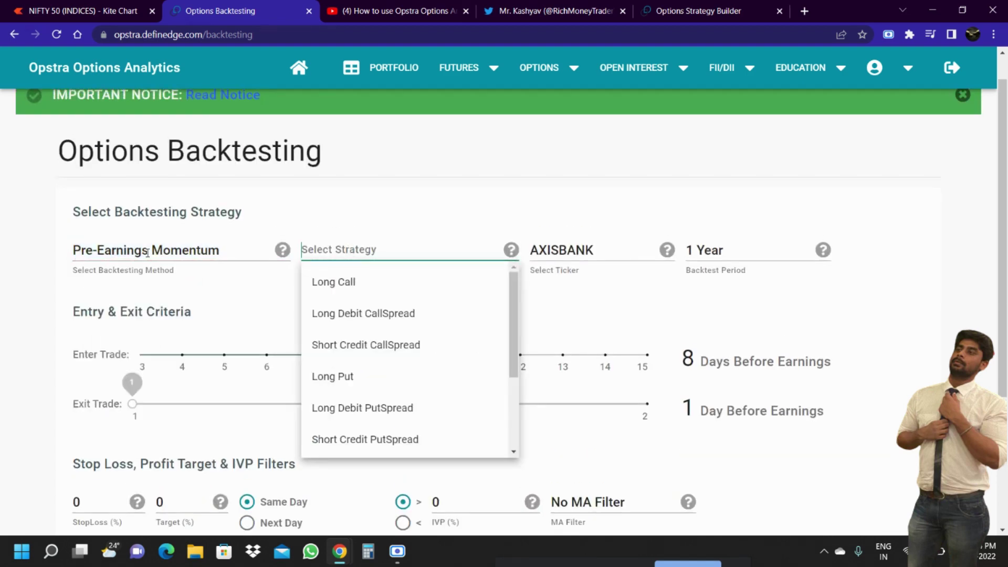
pyautogui.click(342, 284)
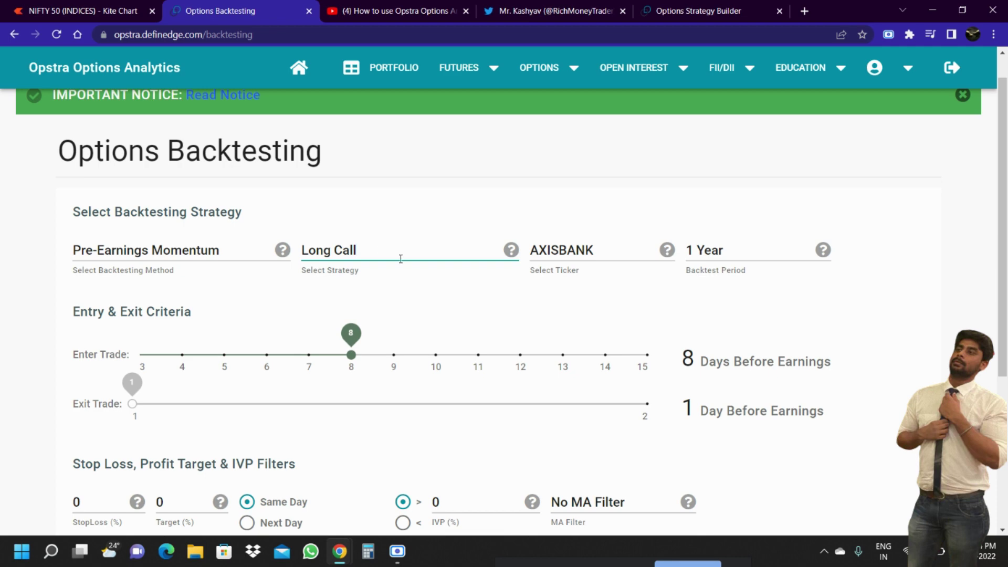
pyautogui.scroll(-3, 400, 258)
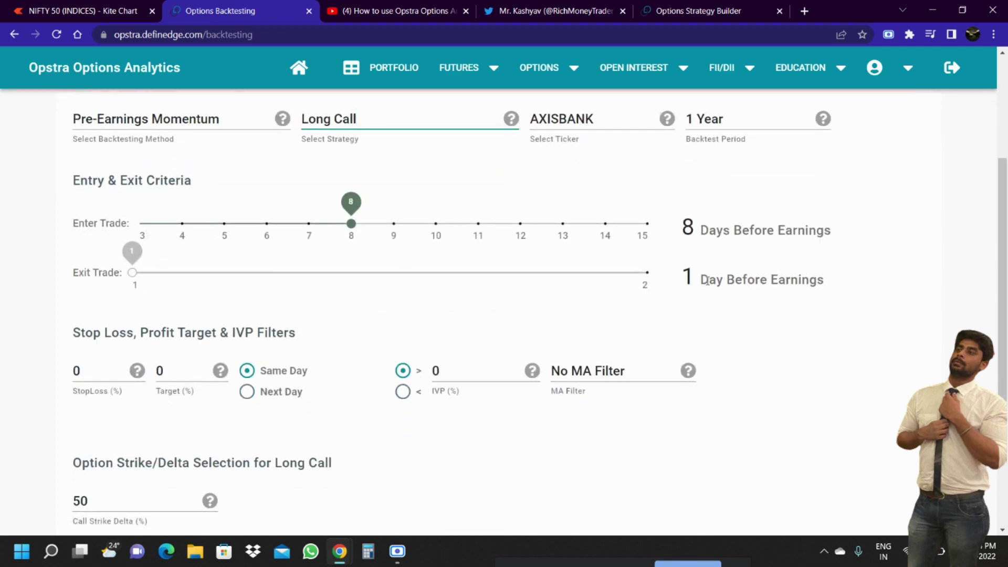
pyautogui.scroll(3, 636, 305)
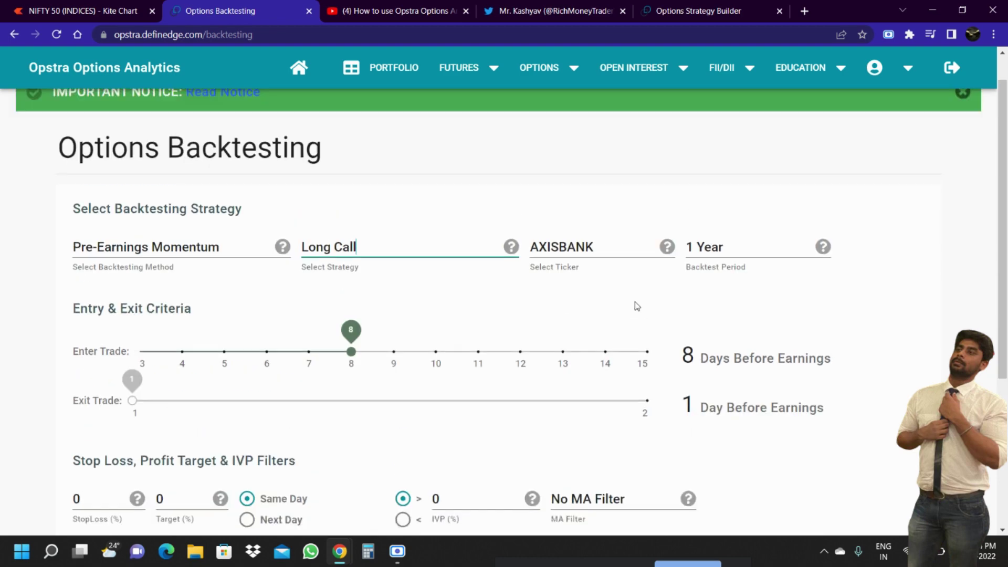
pyautogui.scroll(-5, 730, 368)
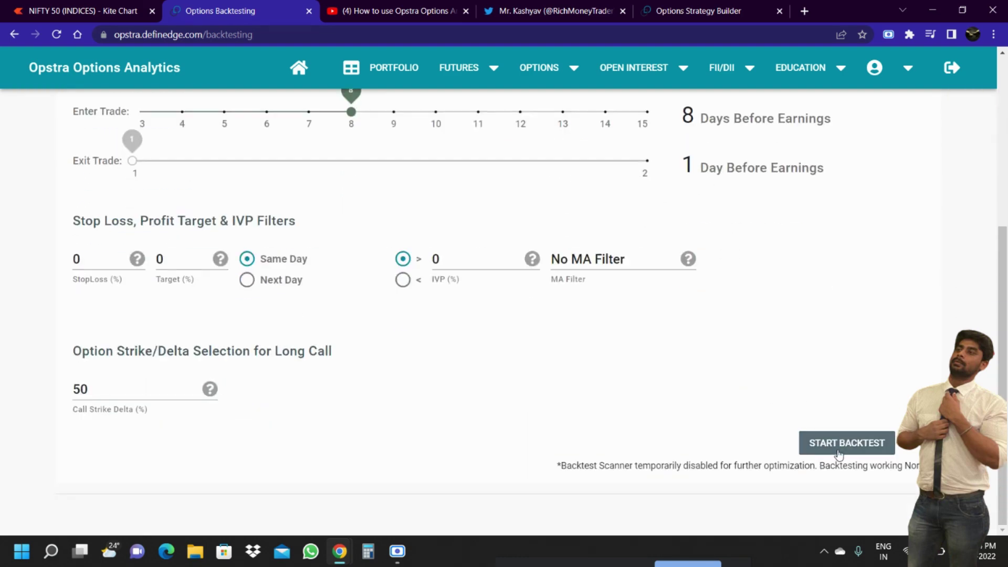
pyautogui.click(838, 446)
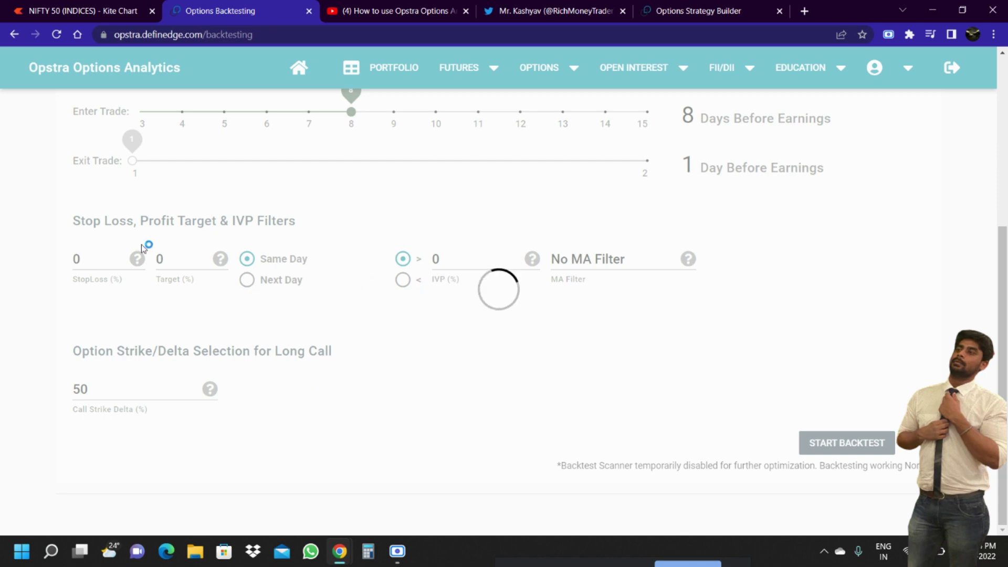
pyautogui.scroll(-1, 336, 301)
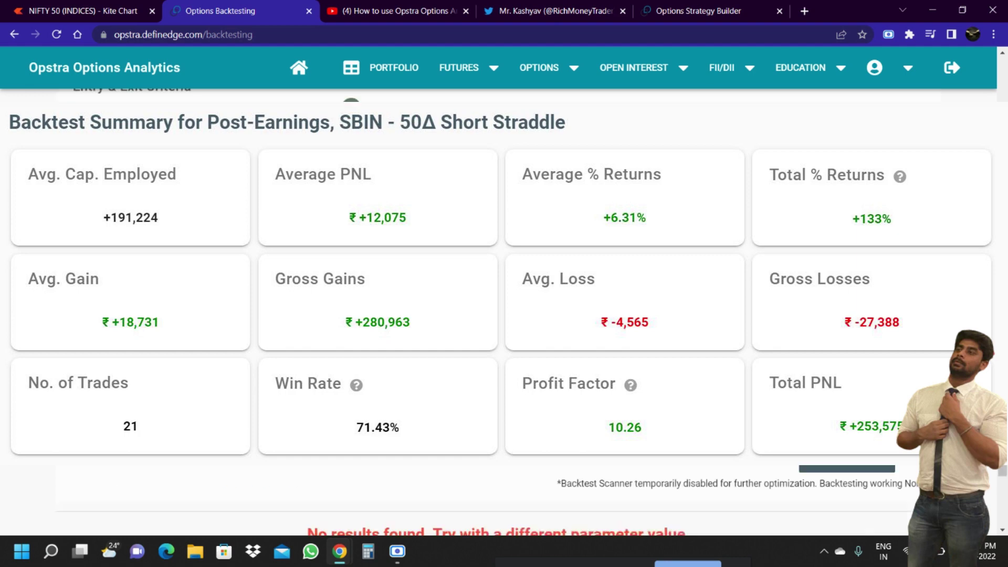
# Open the Options Activity page and examine the Max. Call Addition and Max. Put Addition columns
pyautogui.click(835, 421)
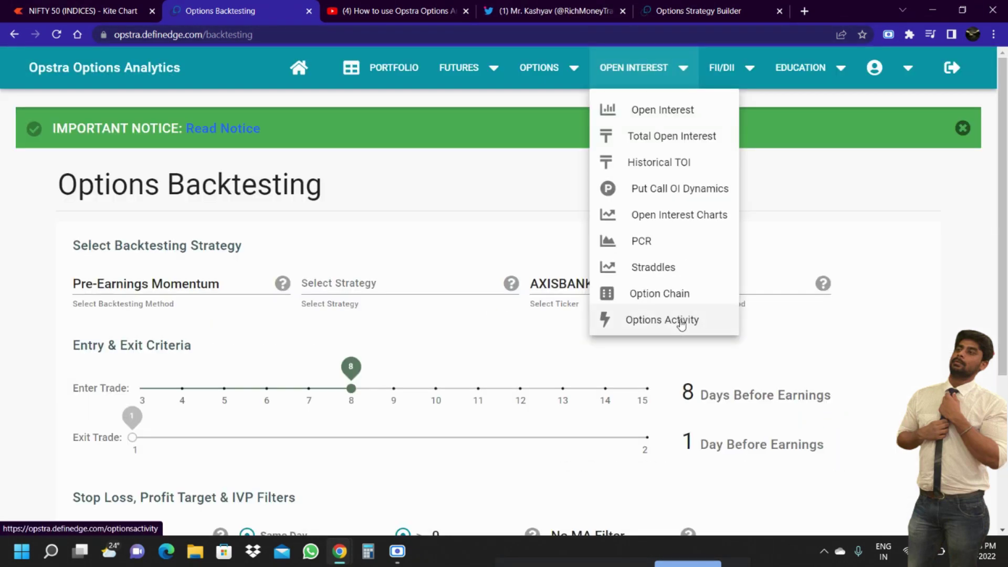
pyautogui.click(681, 322)
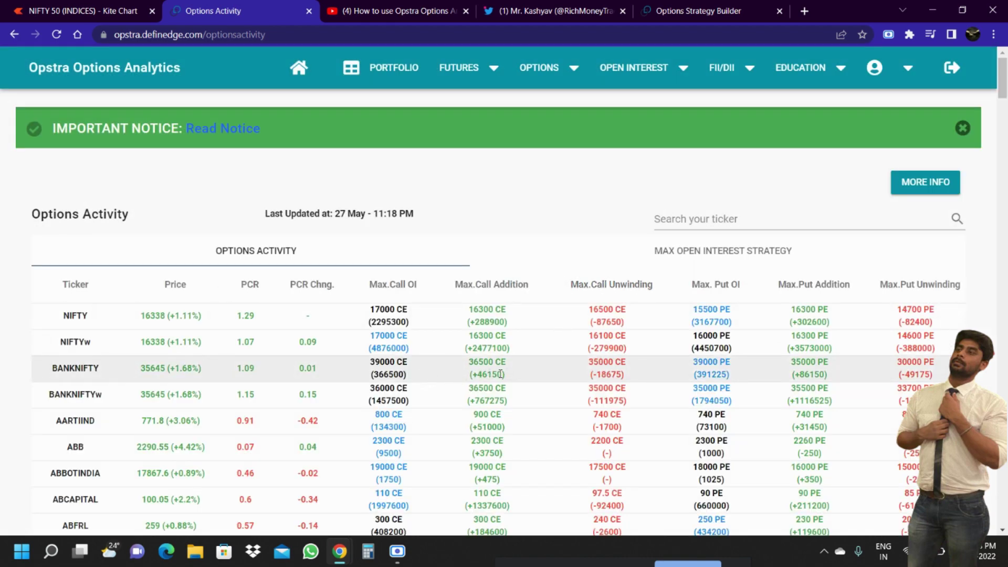
pyautogui.moveTo(515, 293)
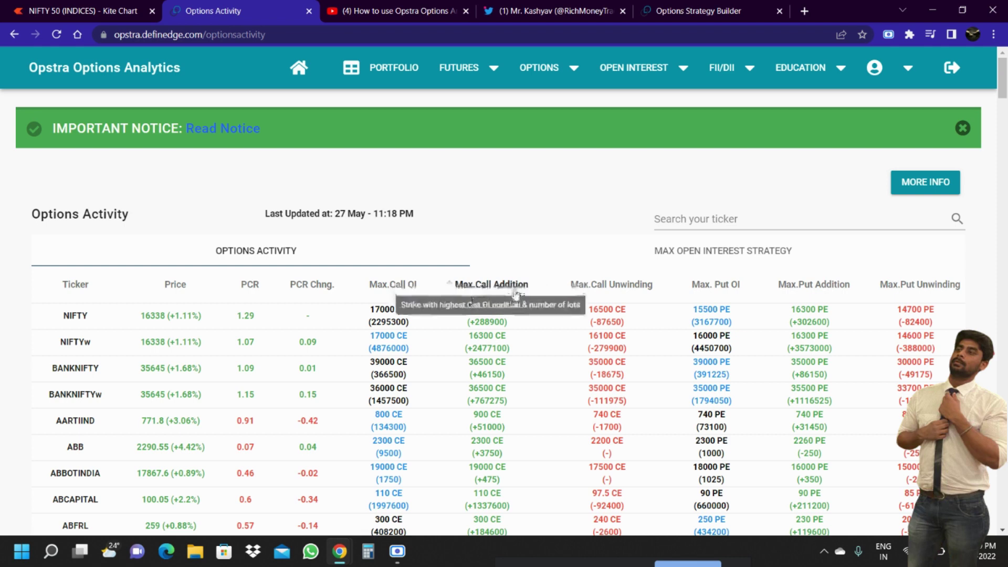
pyautogui.moveTo(825, 292)
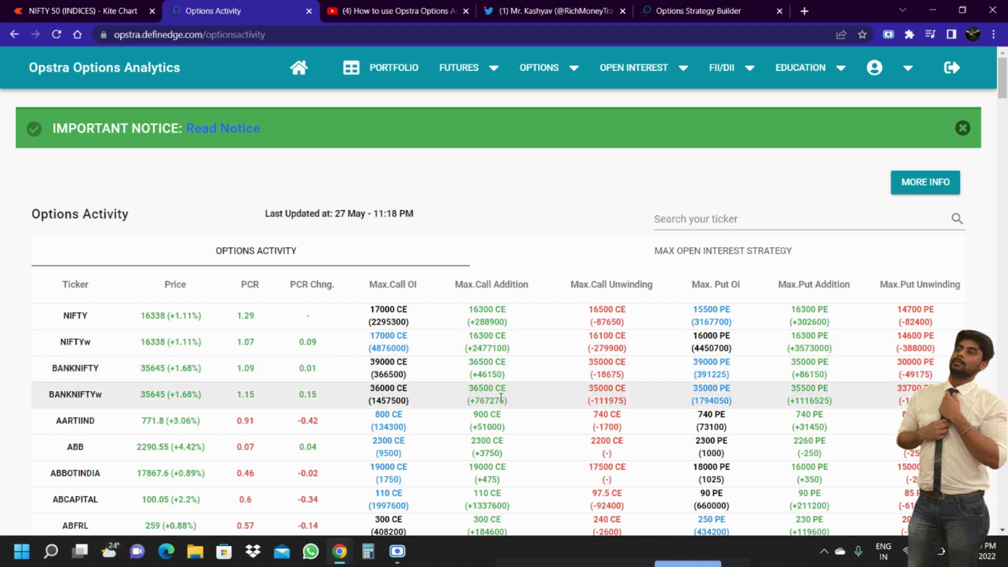
# Switch to the trader's Twitter profile and browse the posts about Bank Nifty maximum call additions and market levels
pyautogui.click(554, 11)
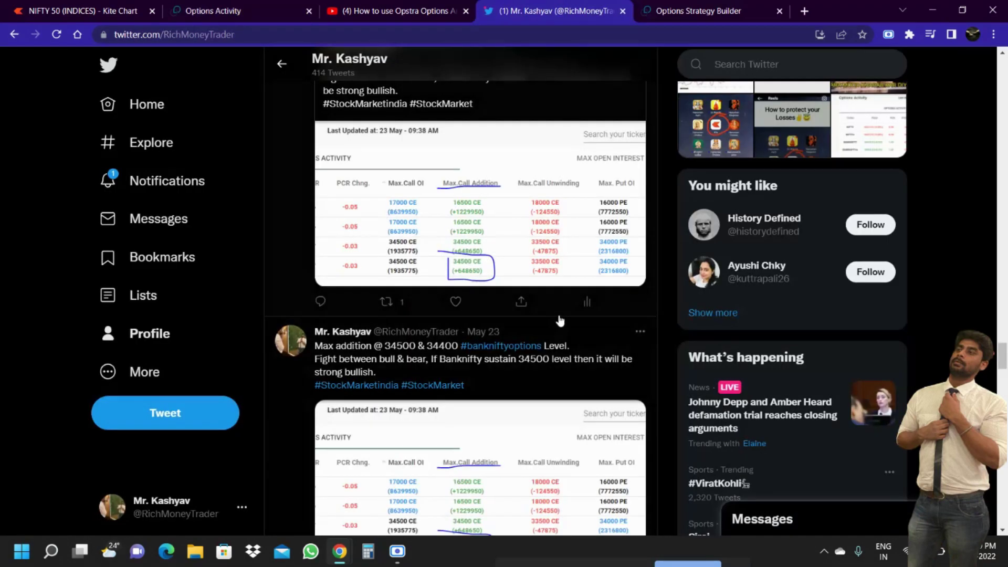
pyautogui.scroll(3, 560, 320)
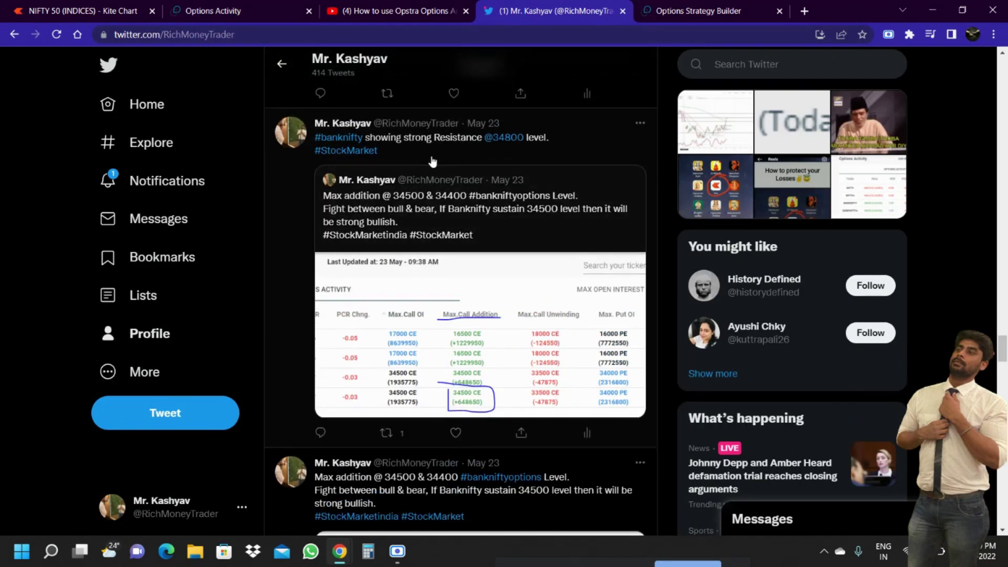
pyautogui.scroll(-3, 446, 236)
pyautogui.scroll(-3, 466, 311)
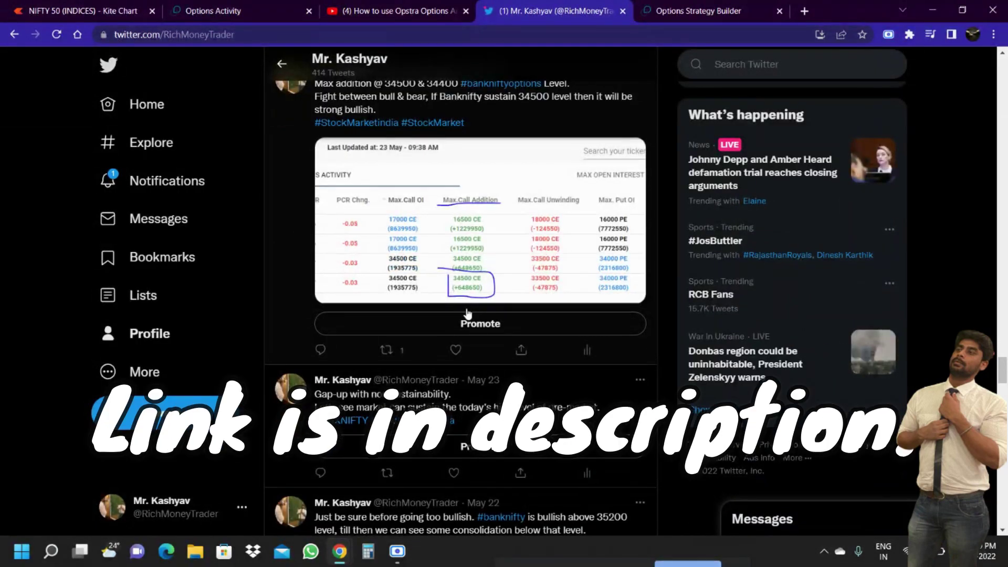
pyautogui.scroll(6, 467, 314)
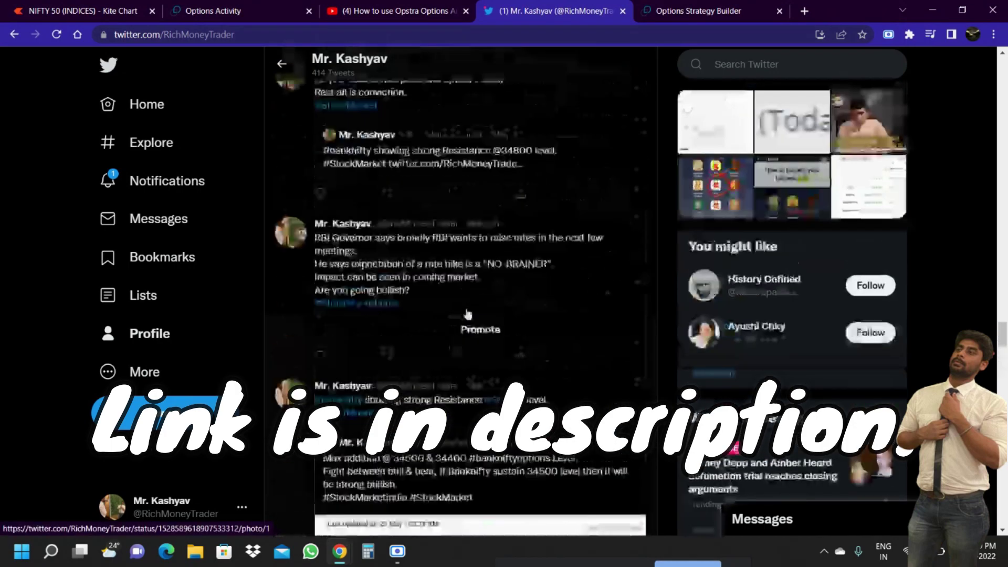
pyautogui.scroll(-13, 468, 313)
pyautogui.scroll(2, 470, 319)
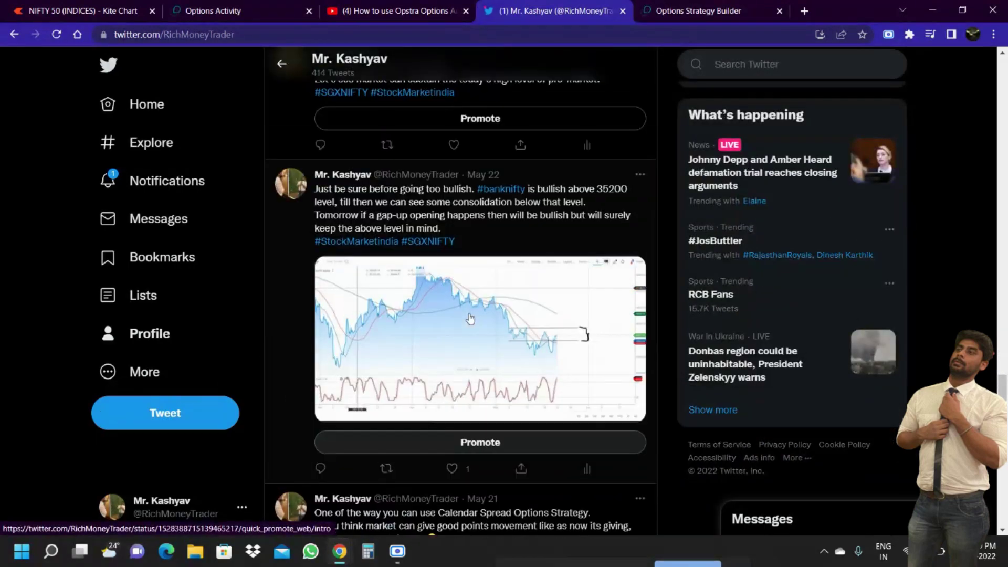
pyautogui.scroll(20, 470, 318)
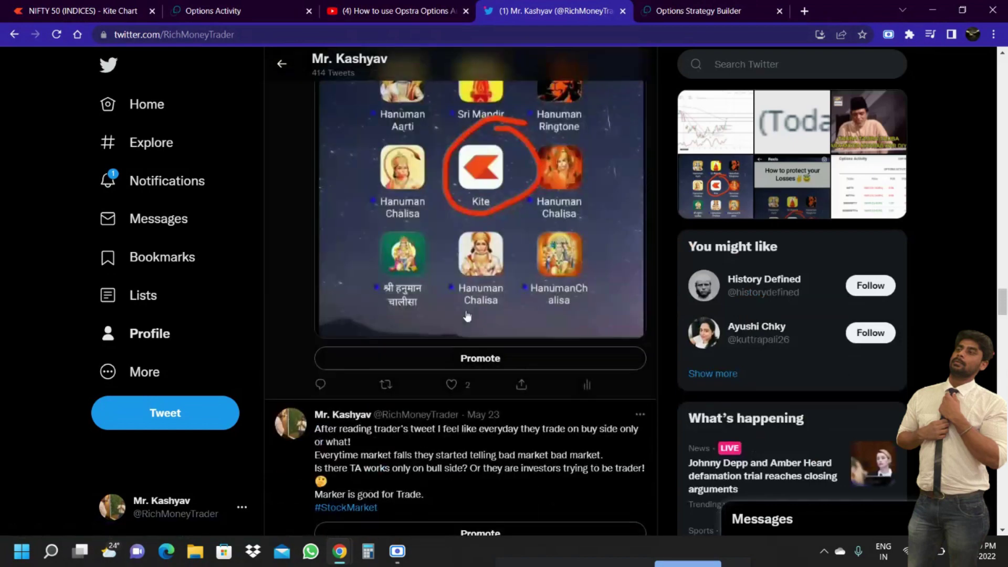
pyautogui.scroll(12, 466, 316)
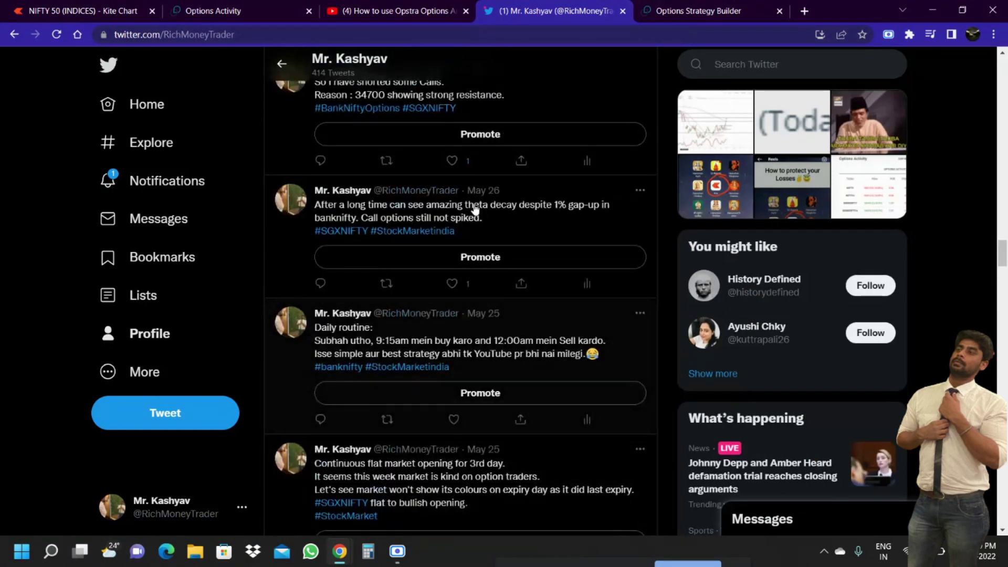
# Switch back to Opstra, open the Option Chain page and examine the NIFTY option Greeks across strikes
pyautogui.click(269, 10)
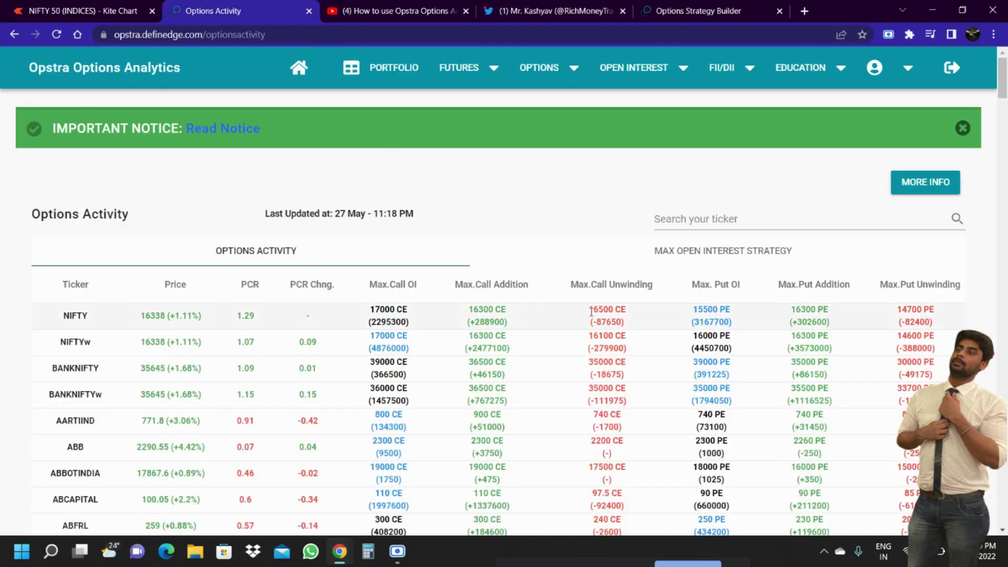
pyautogui.click(624, 68)
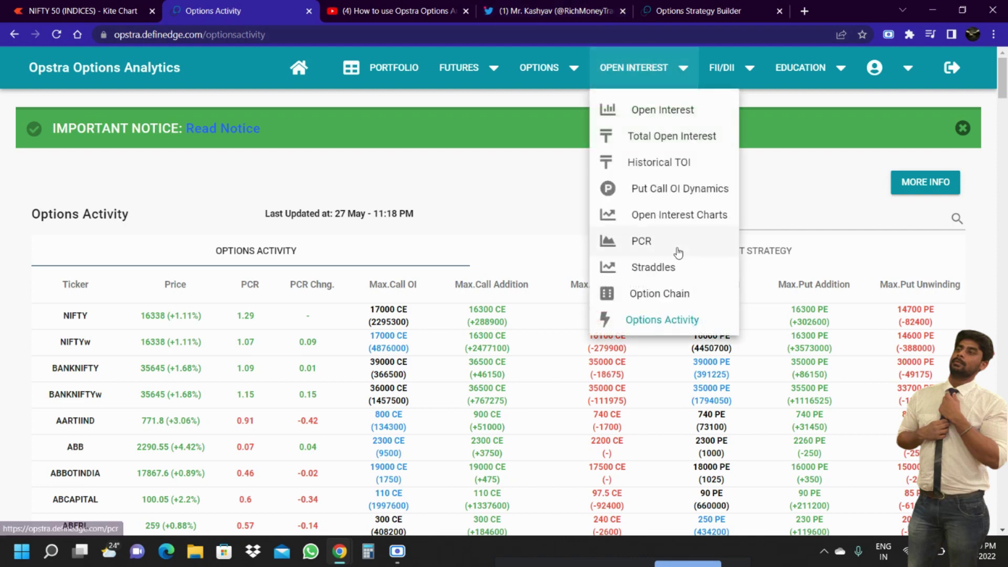
pyautogui.click(670, 298)
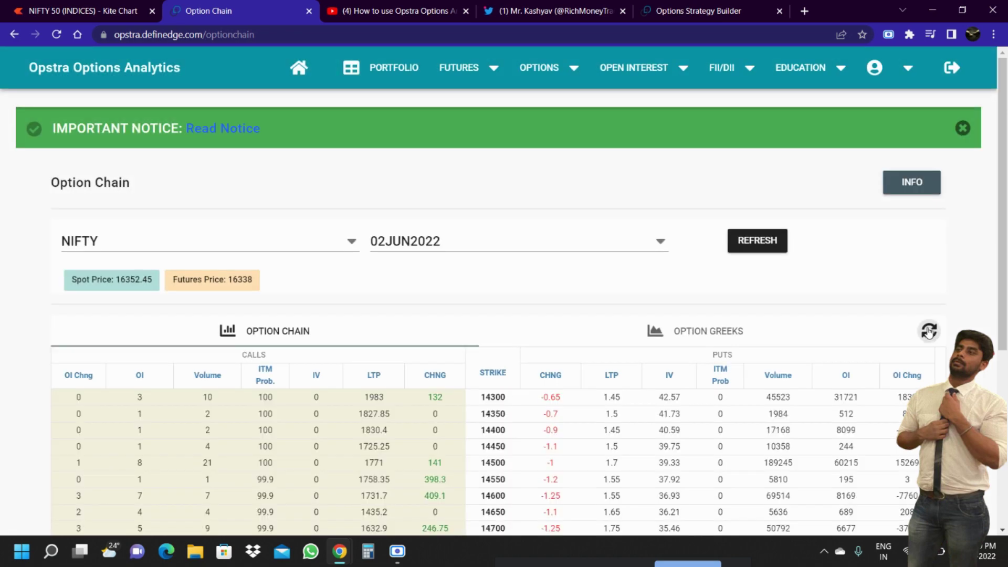
pyautogui.click(745, 337)
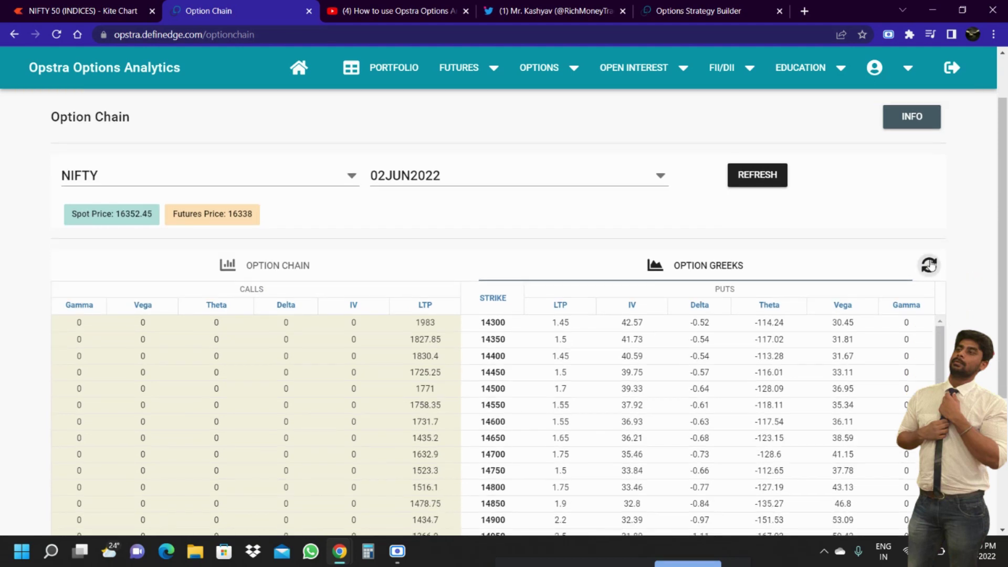
pyautogui.scroll(-2, 929, 265)
pyautogui.scroll(-1, 711, 337)
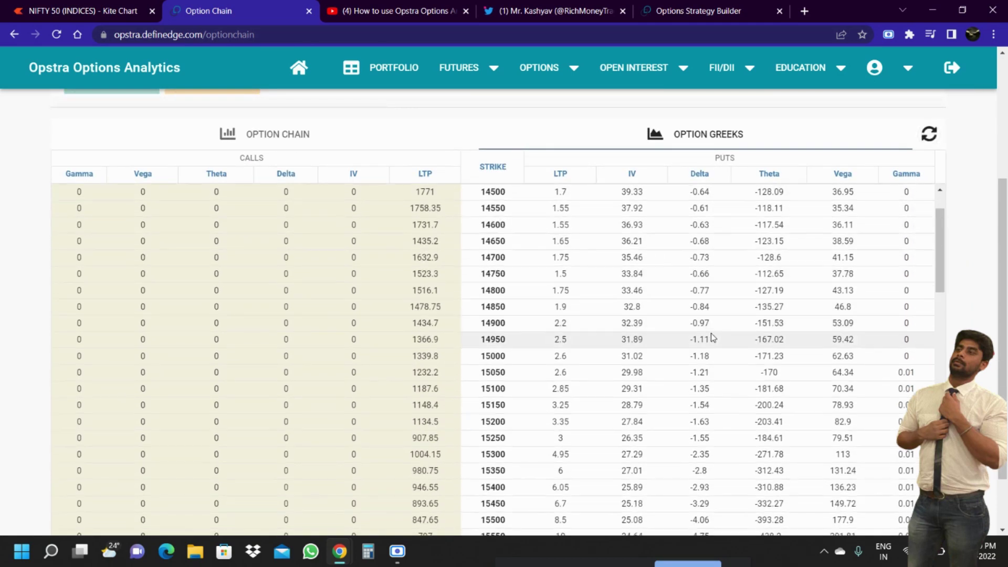
# Examine the NIFTY call and put Greeks from the 14500 strike up to the highlighted 16350 strike
pyautogui.scroll(-5, 687, 374)
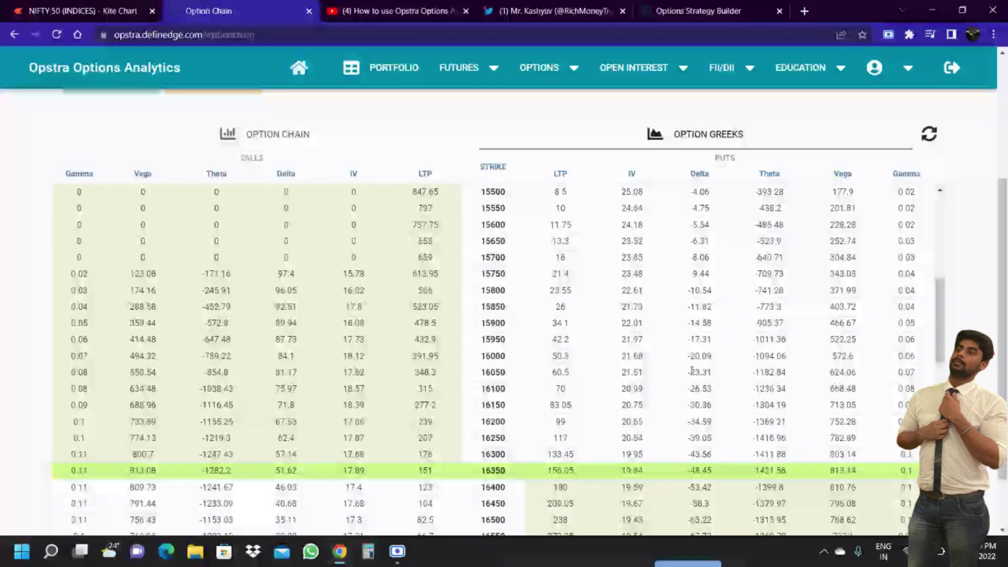
pyautogui.scroll(-2, 692, 371)
pyautogui.scroll(5, 687, 315)
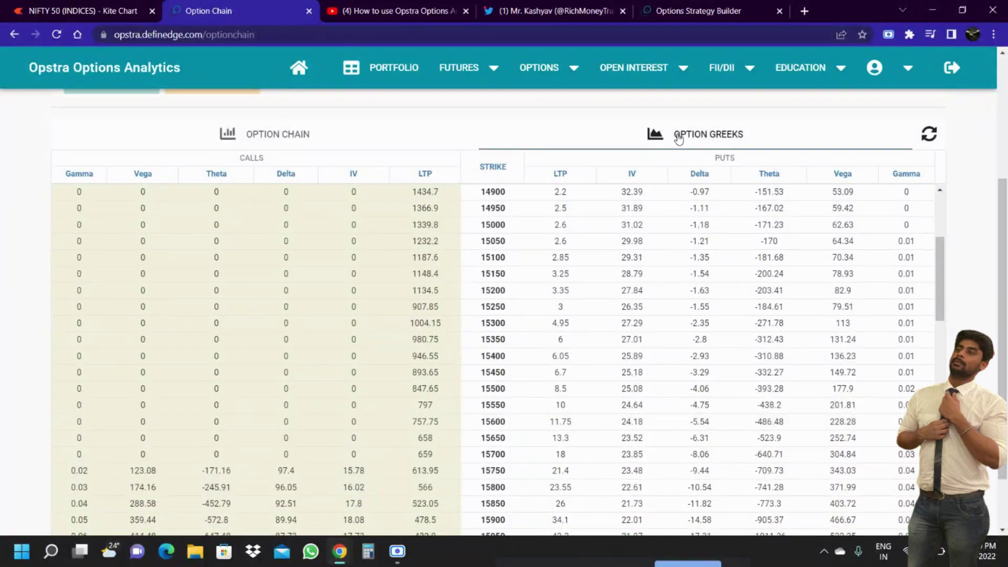
# Open the Straddles page and look over the NIFTY 30JUN2022 straddle charts
pyautogui.click(673, 68)
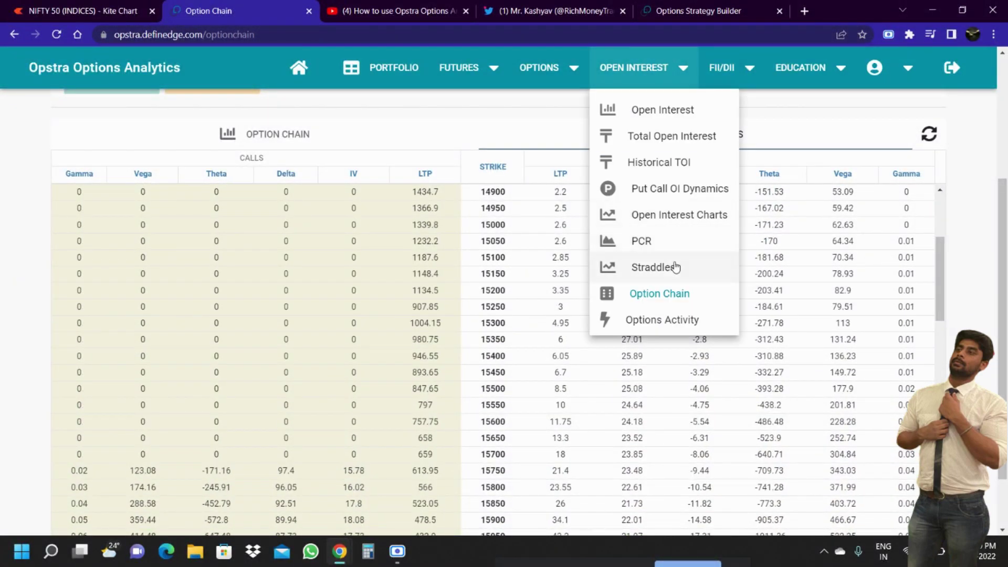
pyautogui.click(675, 268)
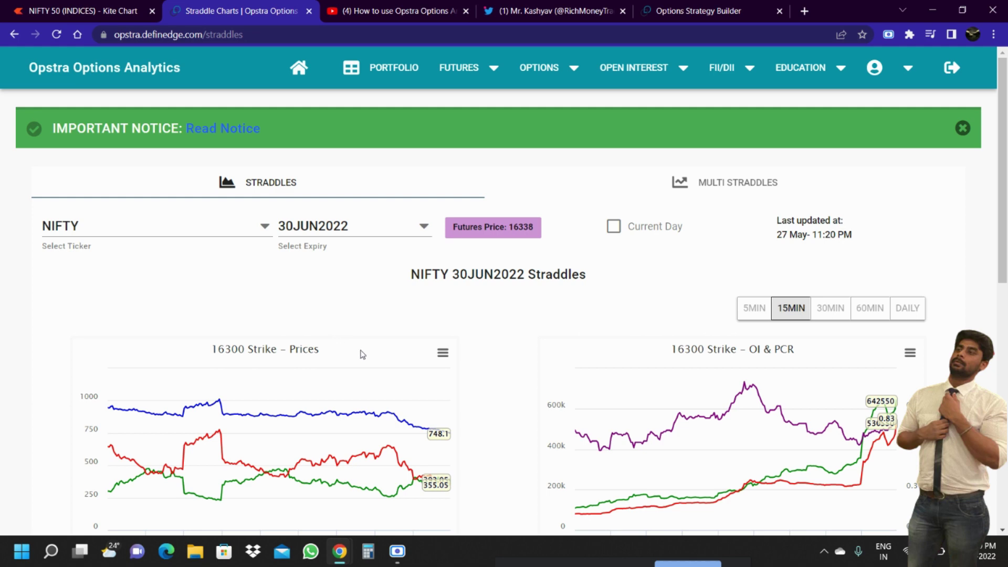
pyautogui.scroll(-1, 363, 354)
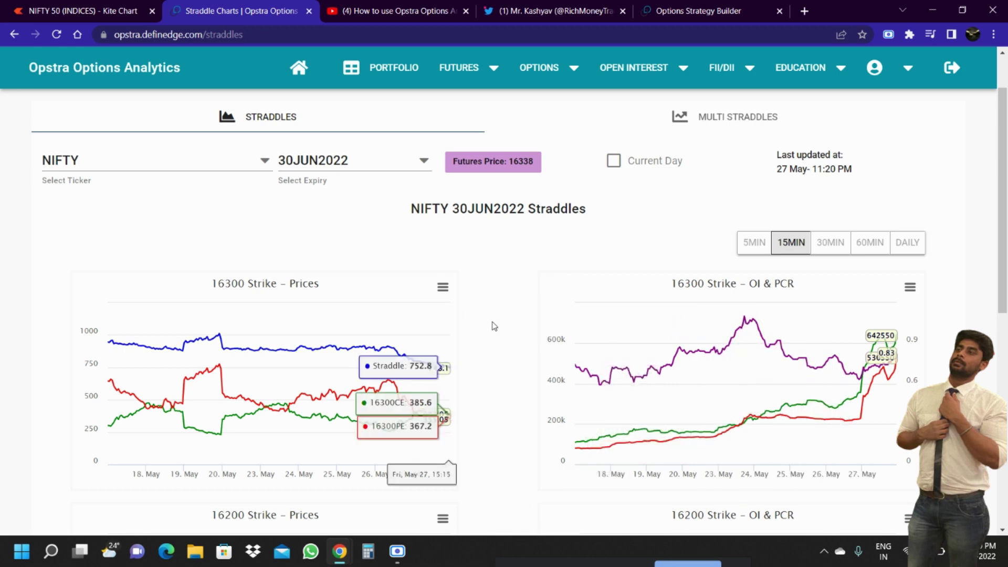
pyautogui.scroll(-4, 493, 327)
pyautogui.scroll(3, 494, 329)
pyautogui.scroll(3, 493, 327)
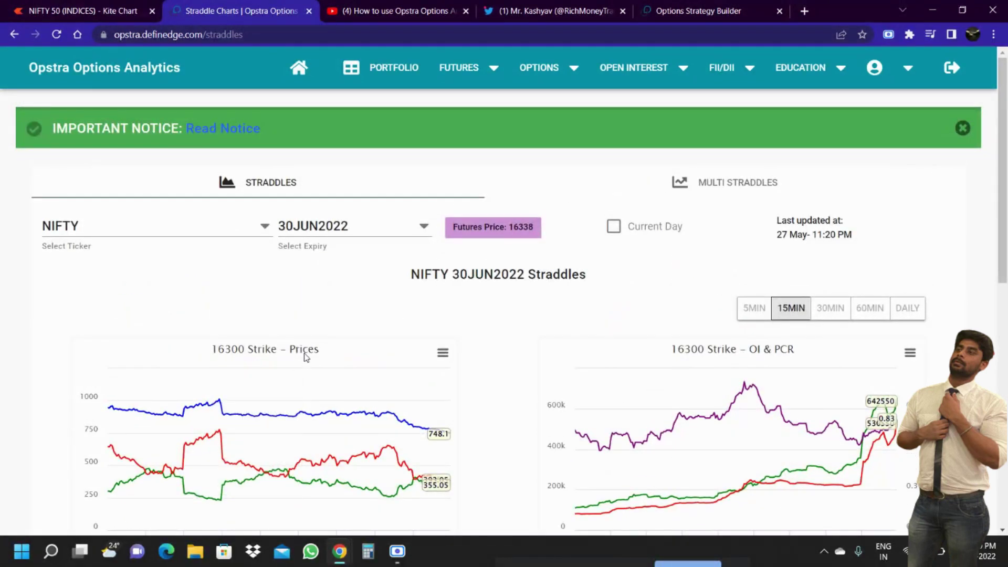
# Compare the Prices and OI & PCR charts of the 16300, 16200 and 16400 straddles, and set the expiry to 02JUN2022
pyautogui.scroll(-4, 298, 359)
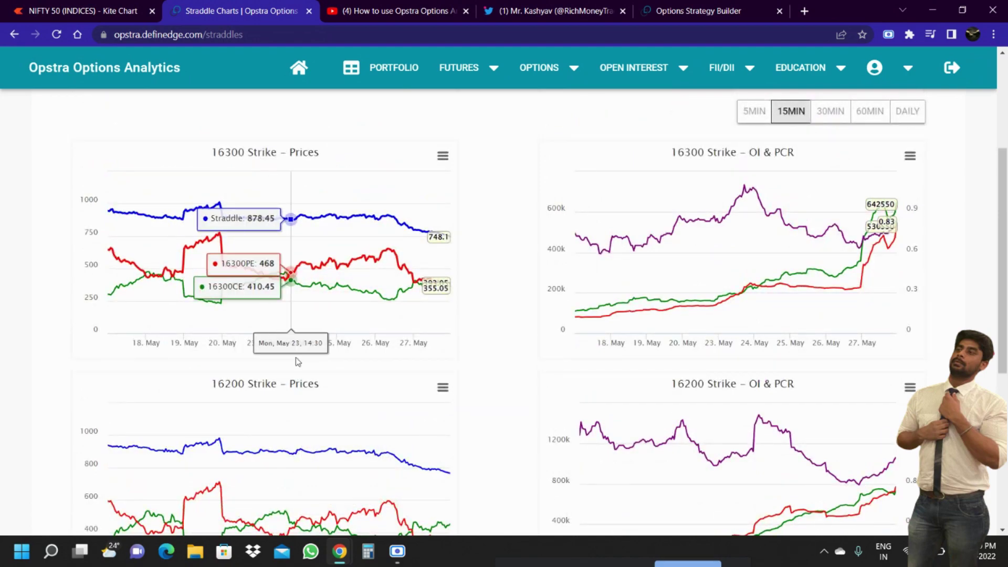
pyautogui.scroll(-6, 252, 404)
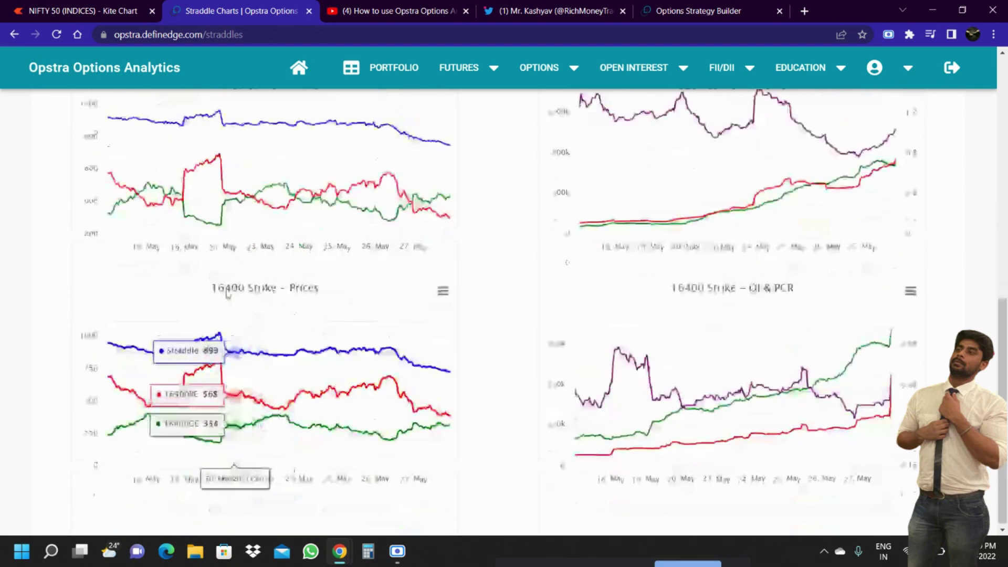
pyautogui.scroll(6, 390, 418)
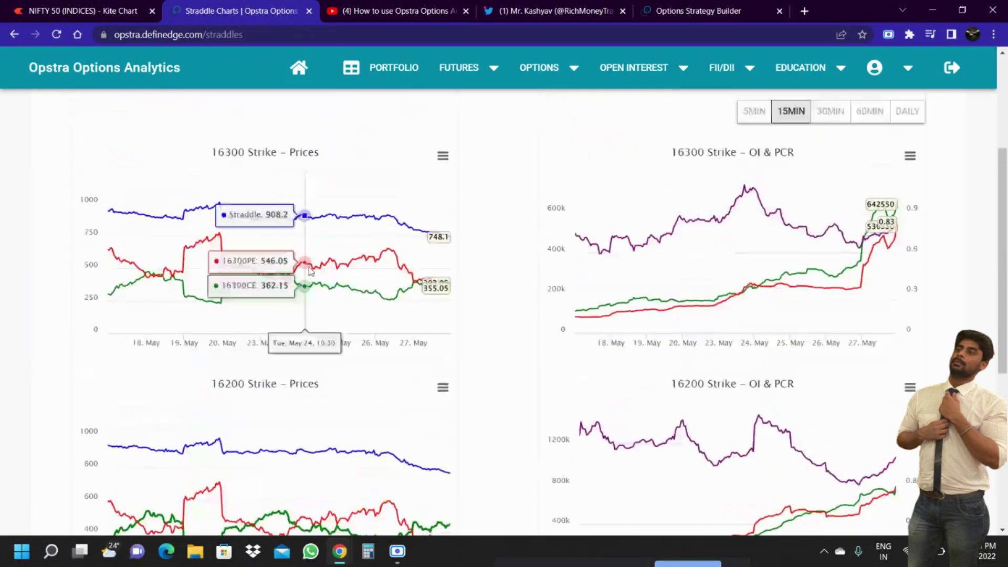
pyautogui.scroll(-2, 399, 414)
pyautogui.scroll(2, 656, 341)
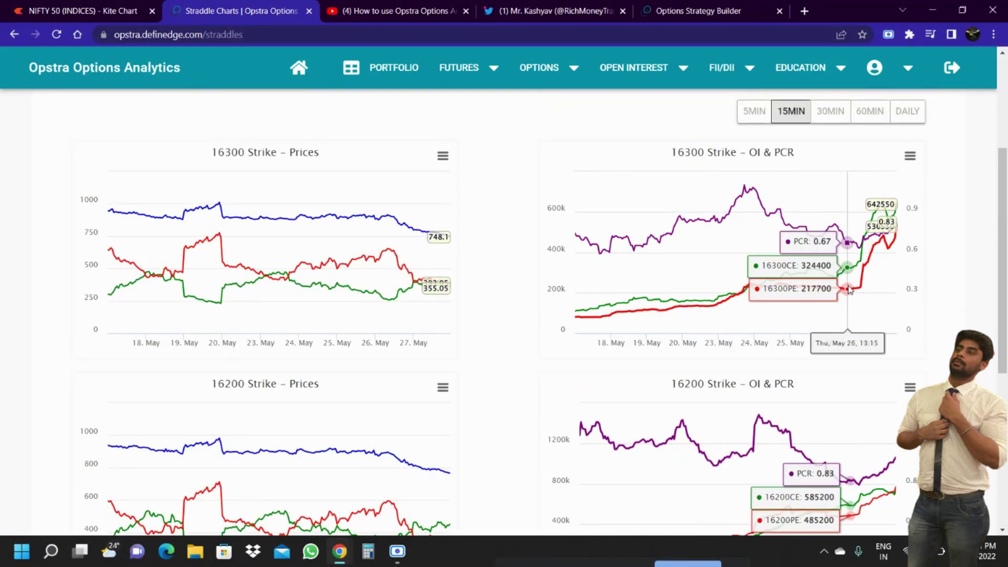
pyautogui.click(910, 156)
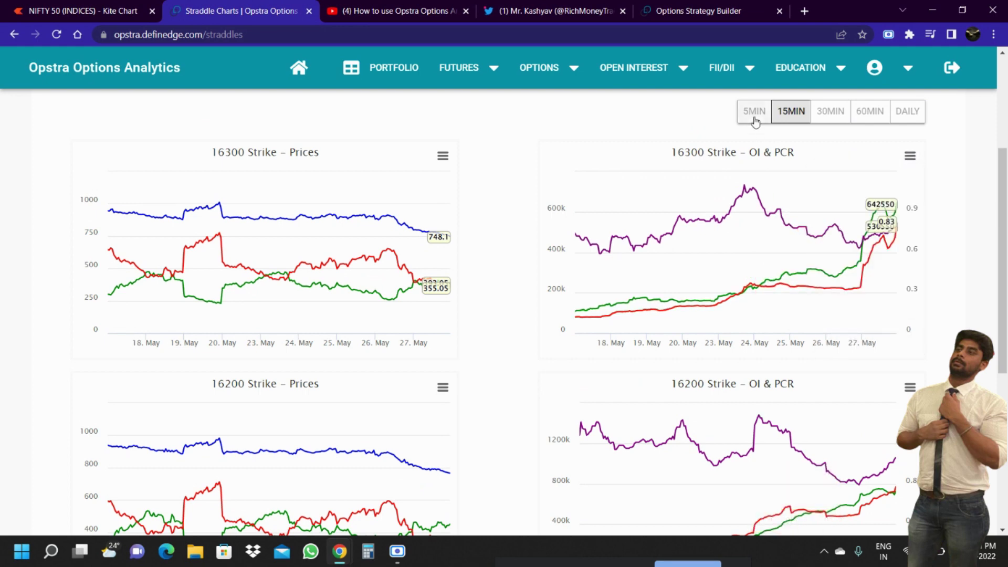
pyautogui.scroll(4, 915, 162)
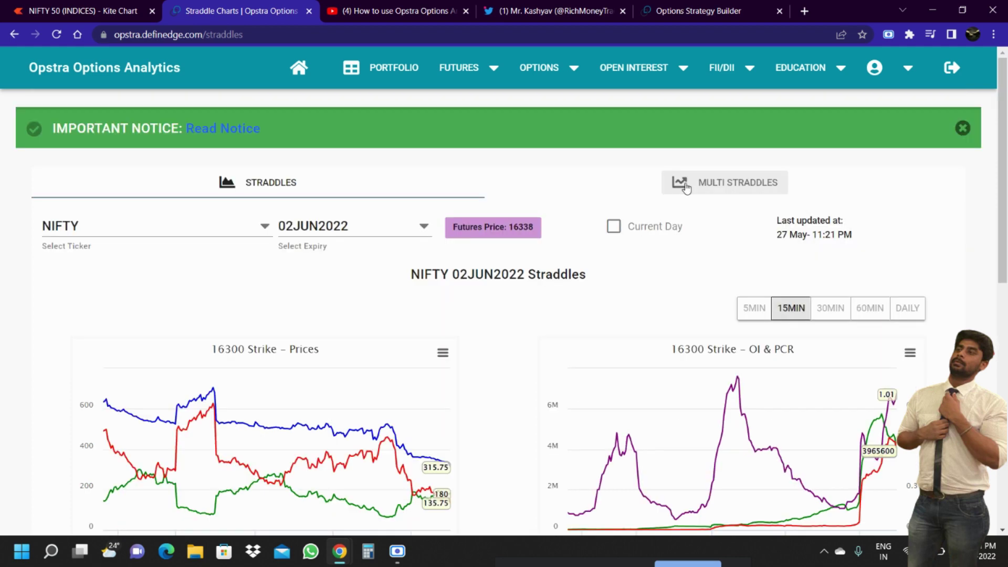
# Add the NIFTY 30JUN2022 16400 straddle to the Multi Straddle Watchlist and zoom its chart to 1D
pyautogui.click(687, 182)
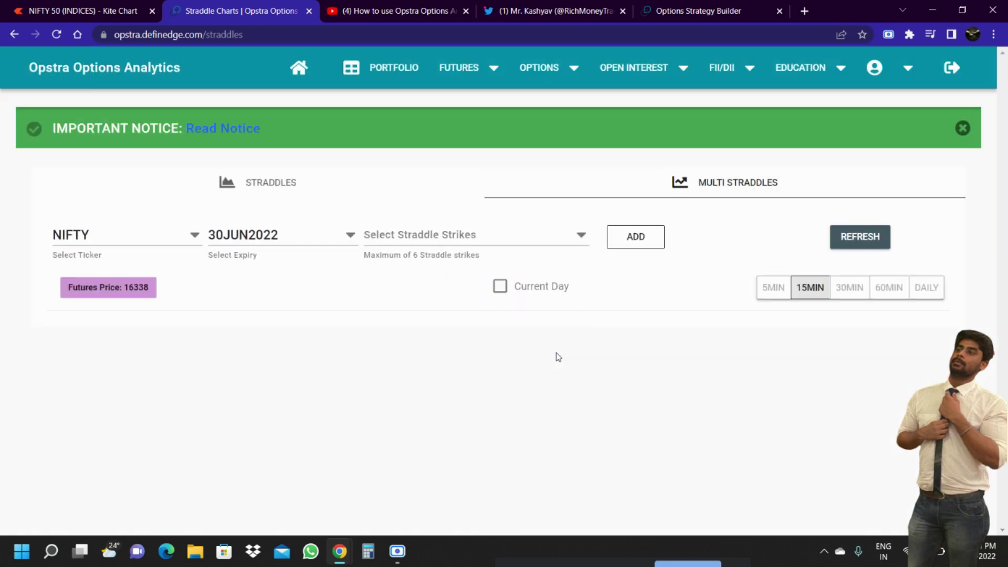
pyautogui.click(391, 234)
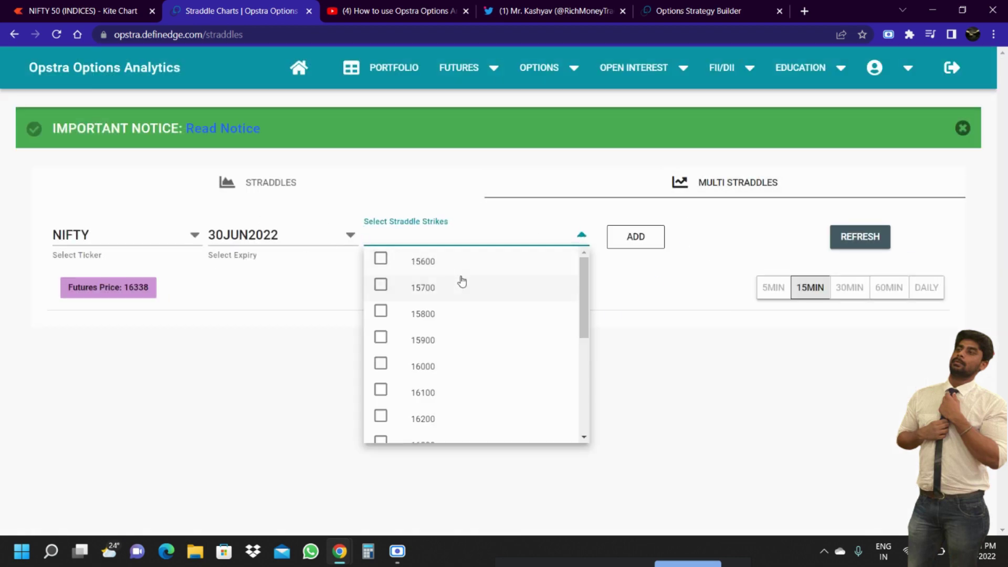
pyautogui.write('13')
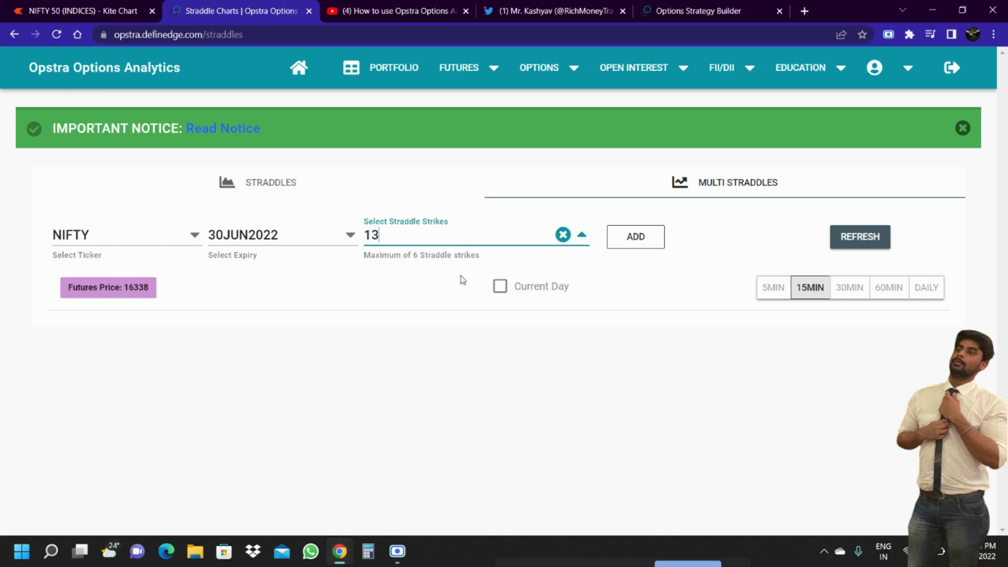
pyautogui.press('BackSpace')
pyautogui.write('64')
pyautogui.click(462, 272)
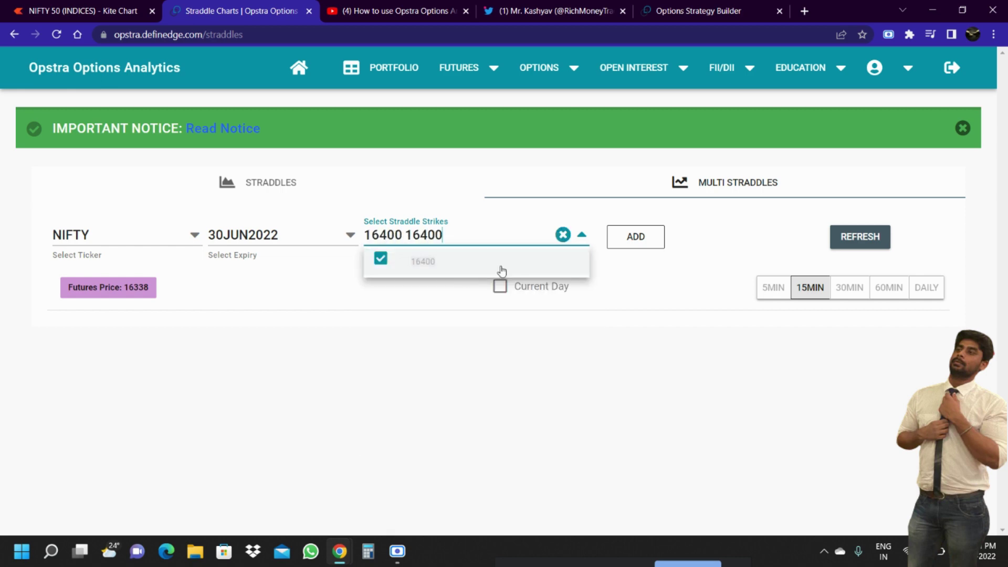
pyautogui.click(623, 242)
pyautogui.scroll(-3, 589, 369)
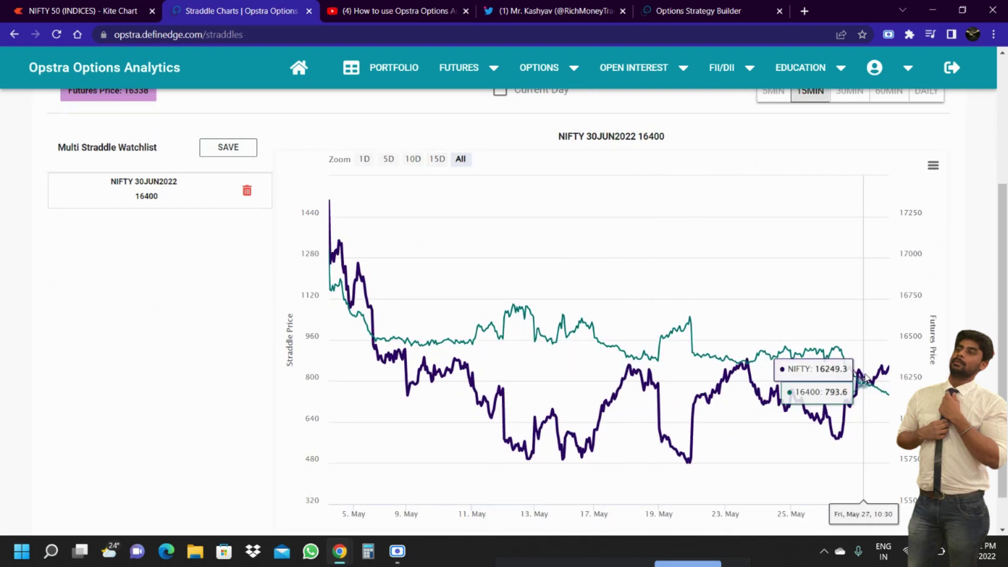
pyautogui.click(365, 160)
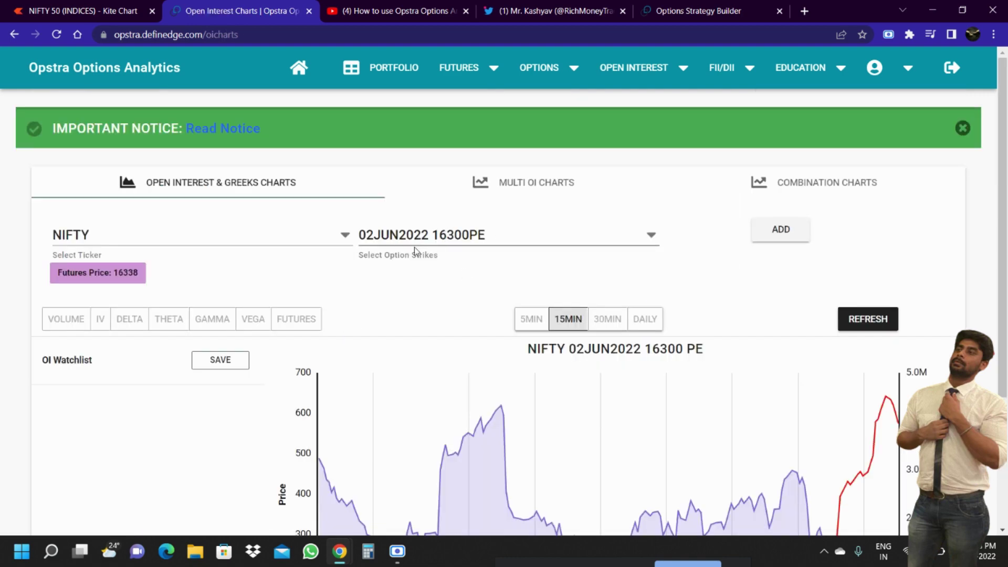
# On the Open Interest Charts page, add the NIFTY 02JUN2022 16300PE and 16300CE options to the OI Watchlist
pyautogui.click(784, 231)
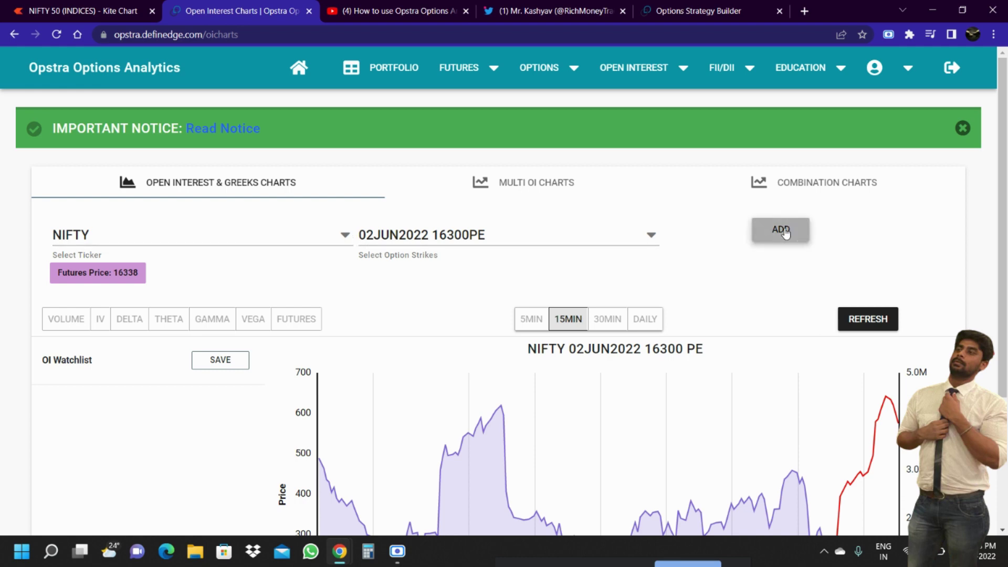
pyautogui.scroll(-1, 399, 370)
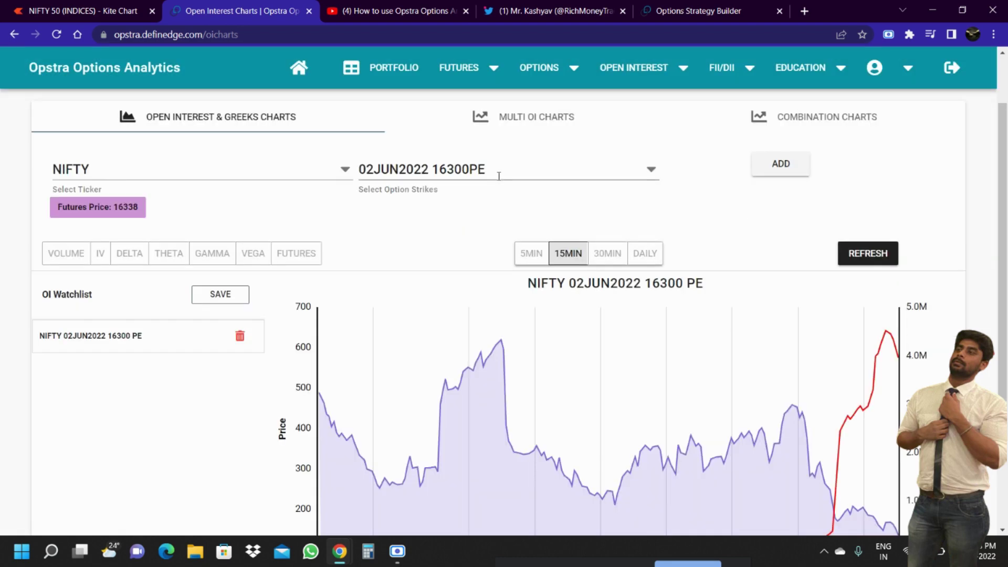
pyautogui.click(491, 171)
pyautogui.click(481, 169)
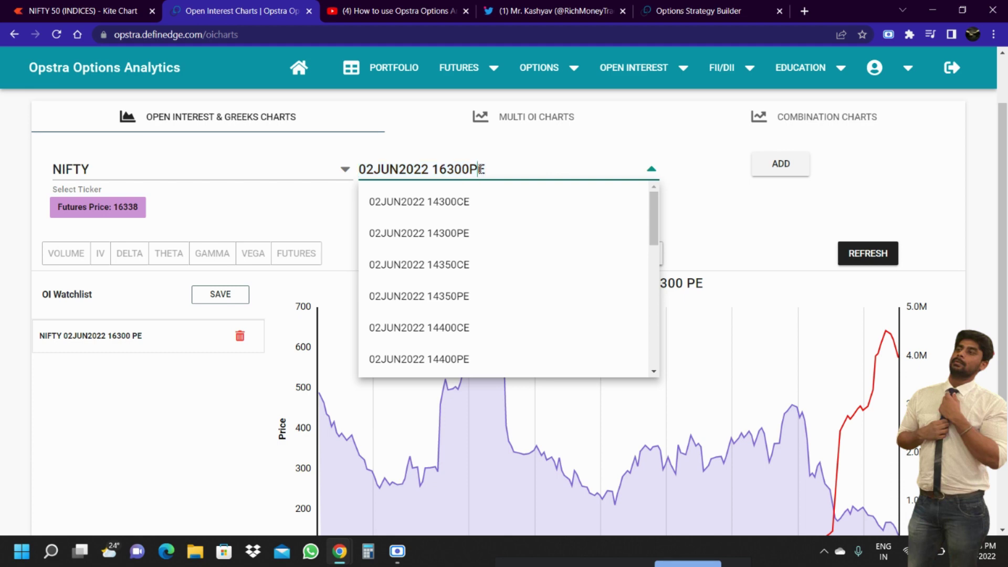
pyautogui.press('BackSpace')
pyautogui.write('c')
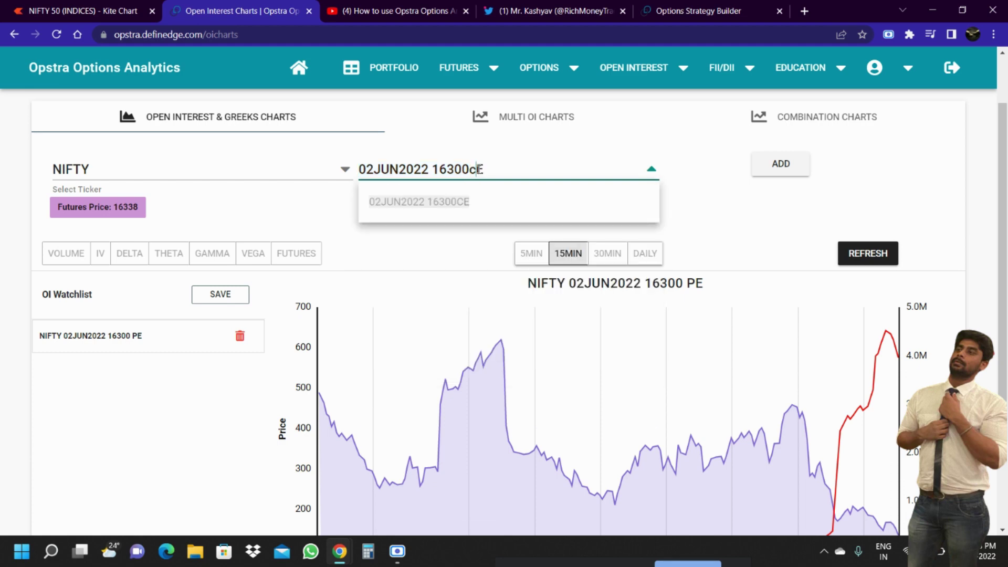
pyautogui.click(461, 201)
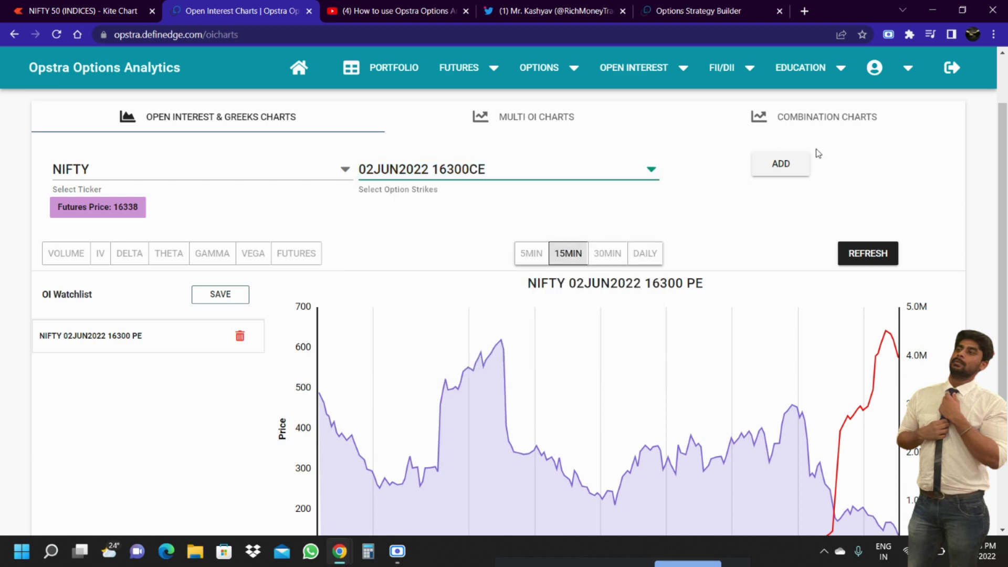
pyautogui.click(787, 163)
# Display the 16300 CE chart from the OI Watchlist and examine its open interest against the option price
pyautogui.scroll(-2, 683, 263)
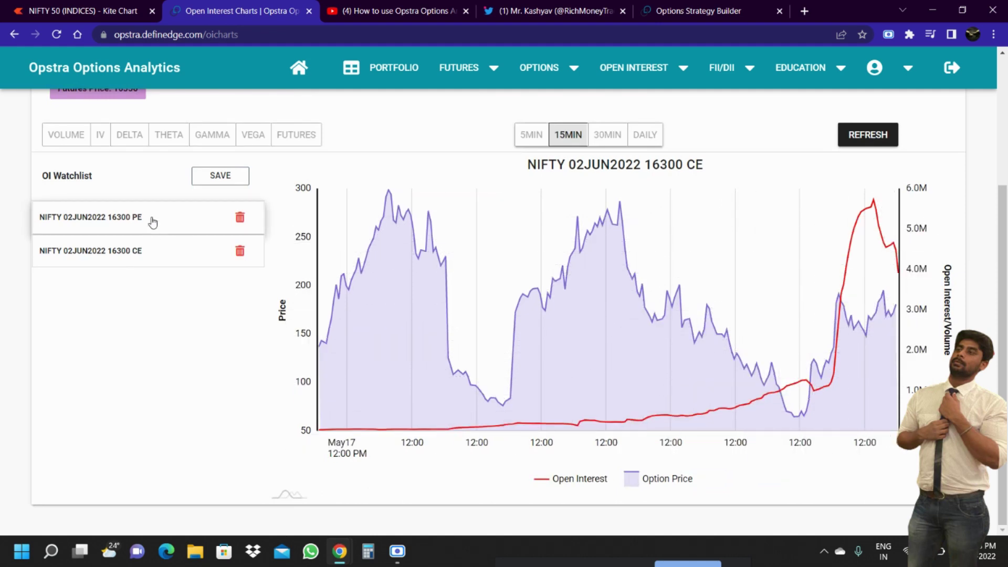
pyautogui.click(156, 260)
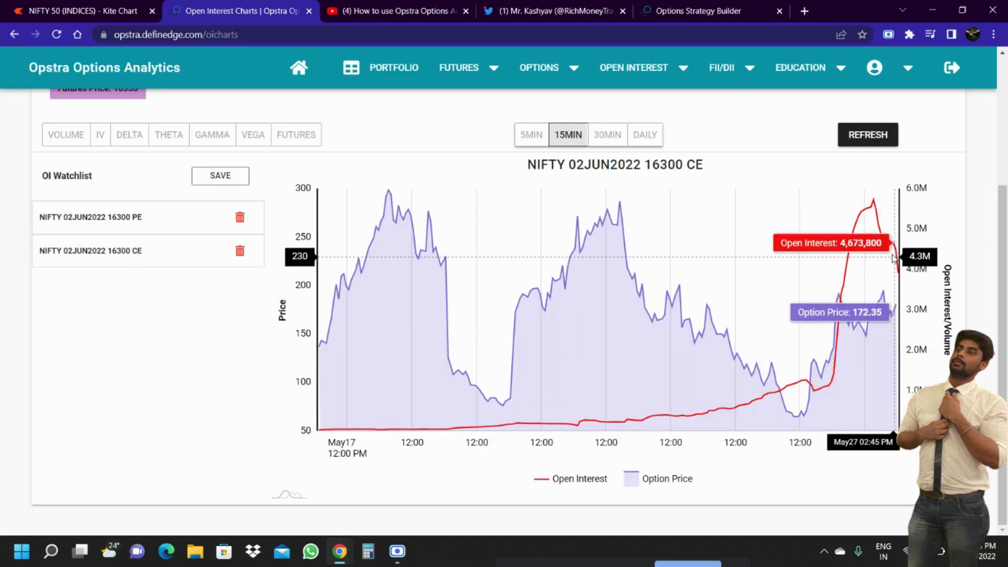
pyautogui.scroll(3, 781, 312)
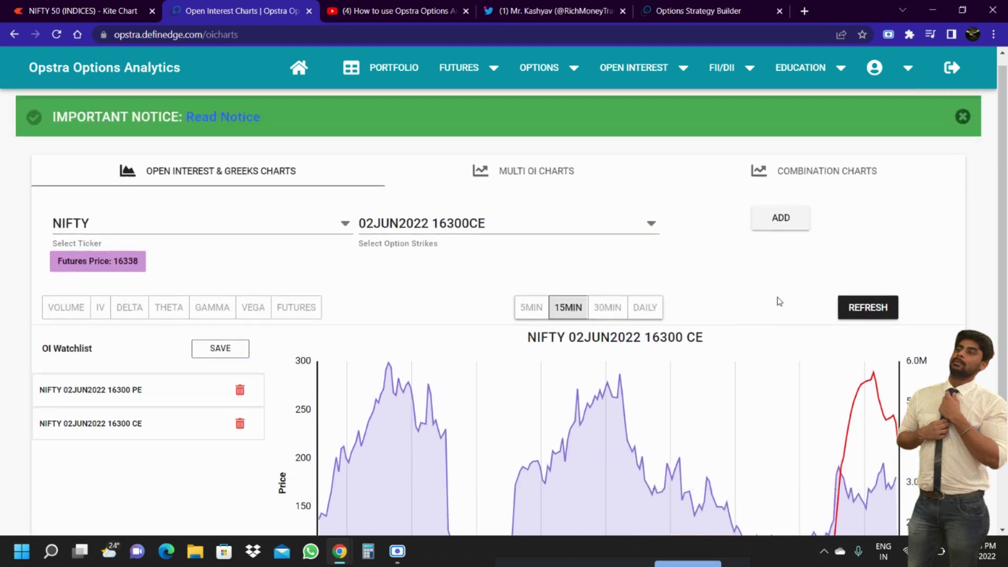
# In Multi OI Charts, add 02JUN2022 16300CE and 16300PE as a combined entry and examine their OI and PCR chart
pyautogui.click(561, 183)
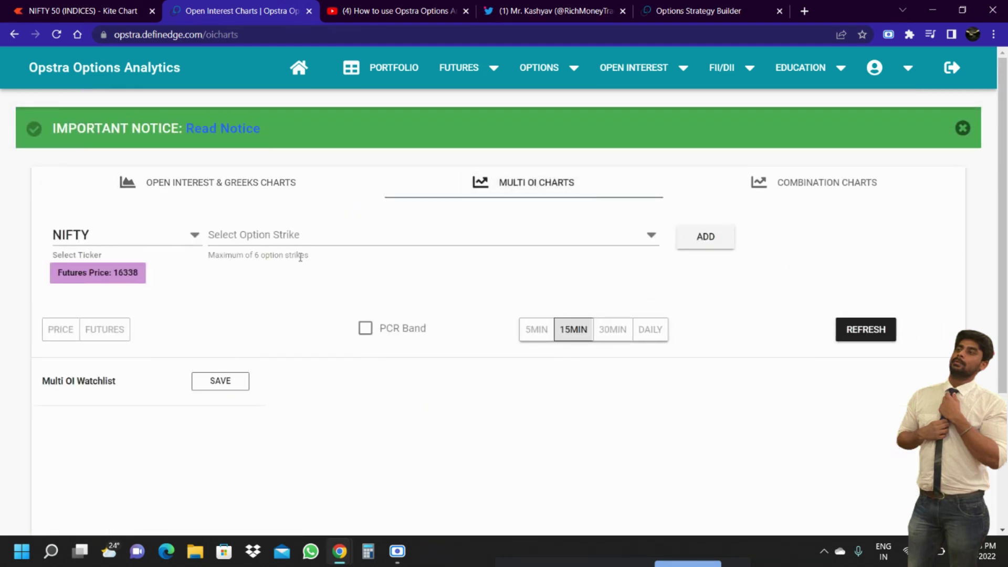
pyautogui.click(310, 234)
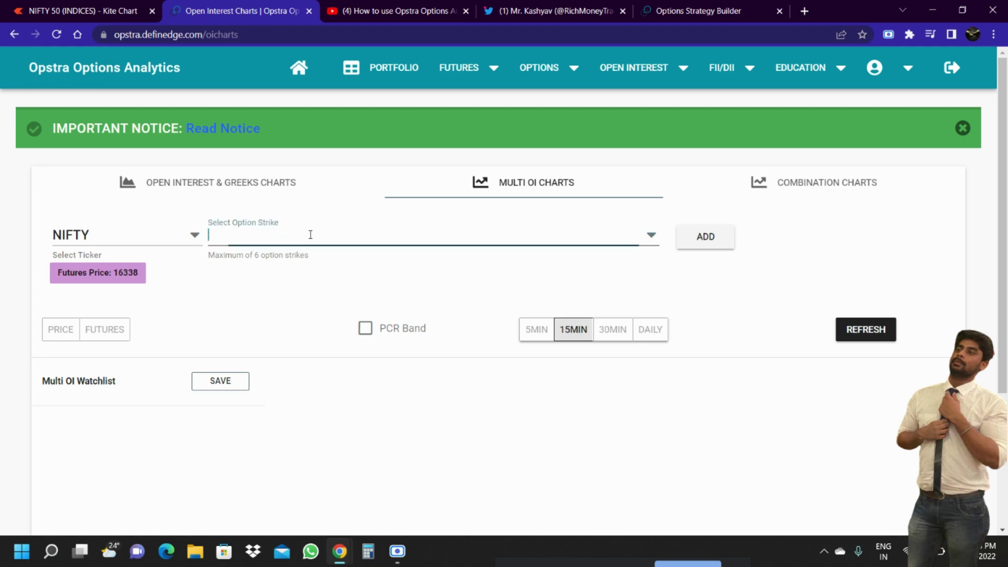
pyautogui.write('16300')
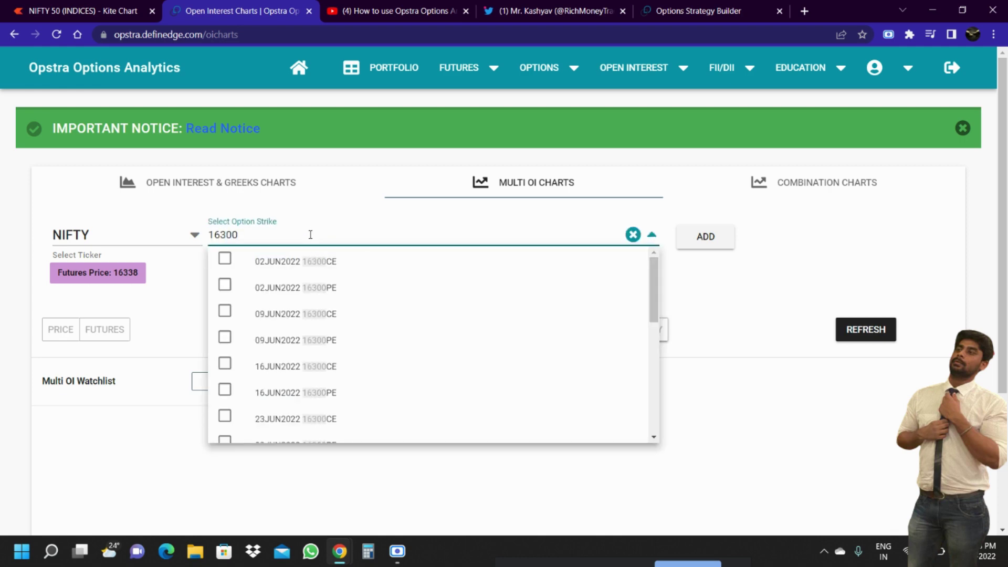
pyautogui.click(225, 259)
pyautogui.click(225, 285)
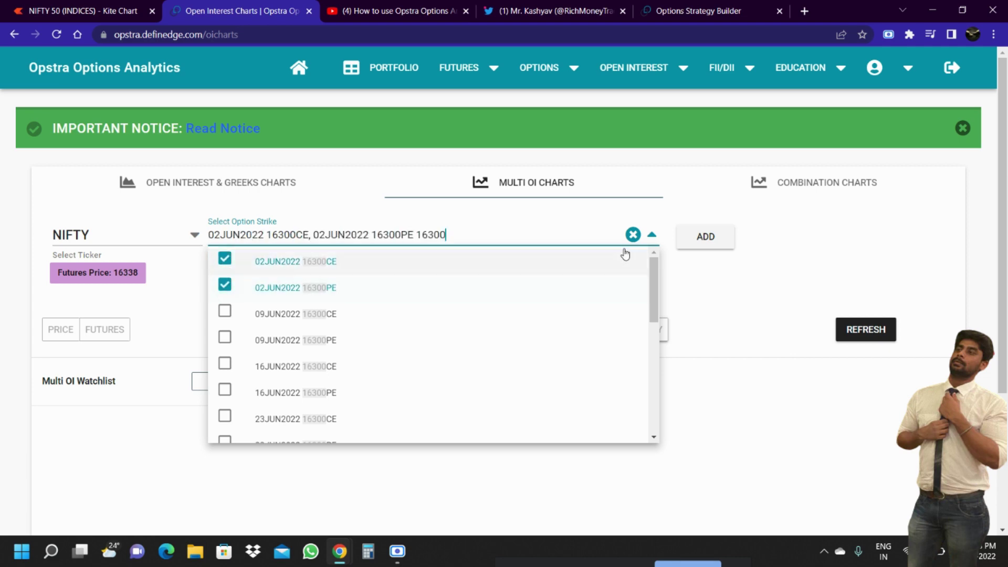
pyautogui.click(706, 236)
pyautogui.scroll(-3, 472, 315)
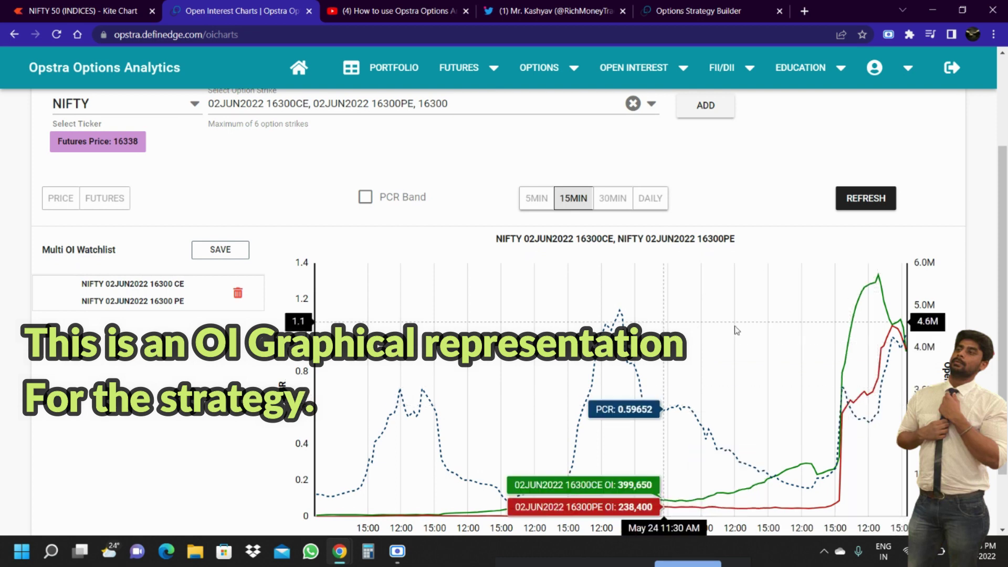
# View the Combination Charts section and open the NIFTY Open Interest page
pyautogui.scroll(3, 789, 190)
pyautogui.click(789, 190)
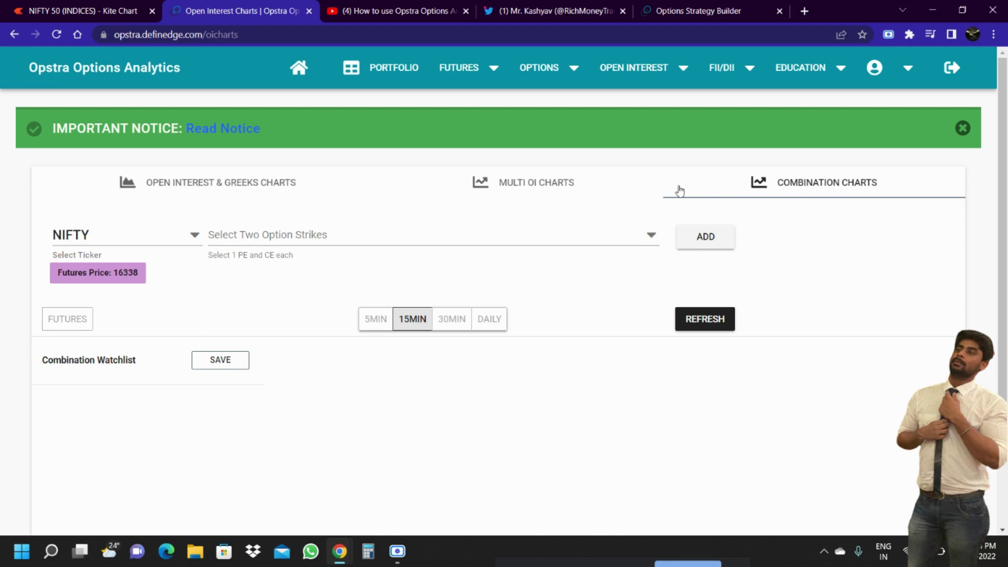
pyautogui.moveTo(633, 67)
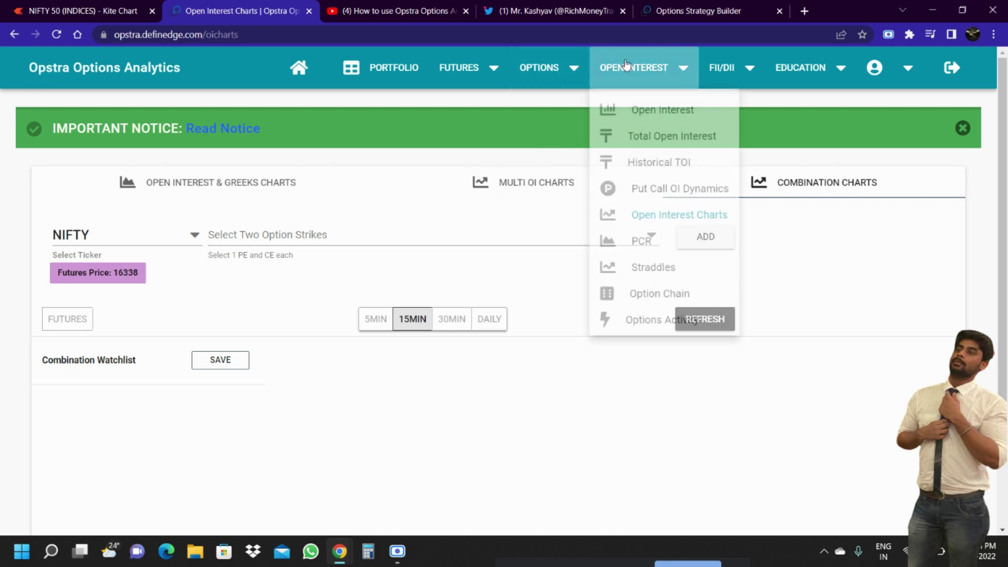
pyautogui.click(657, 105)
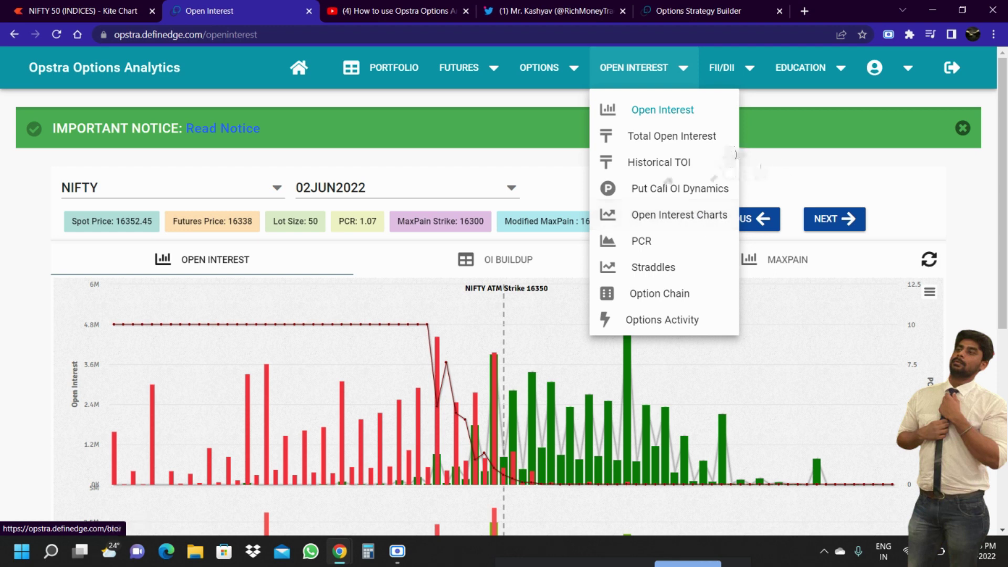
# Open the Options Simulator with NIFTY as the selected index
pyautogui.click(539, 67)
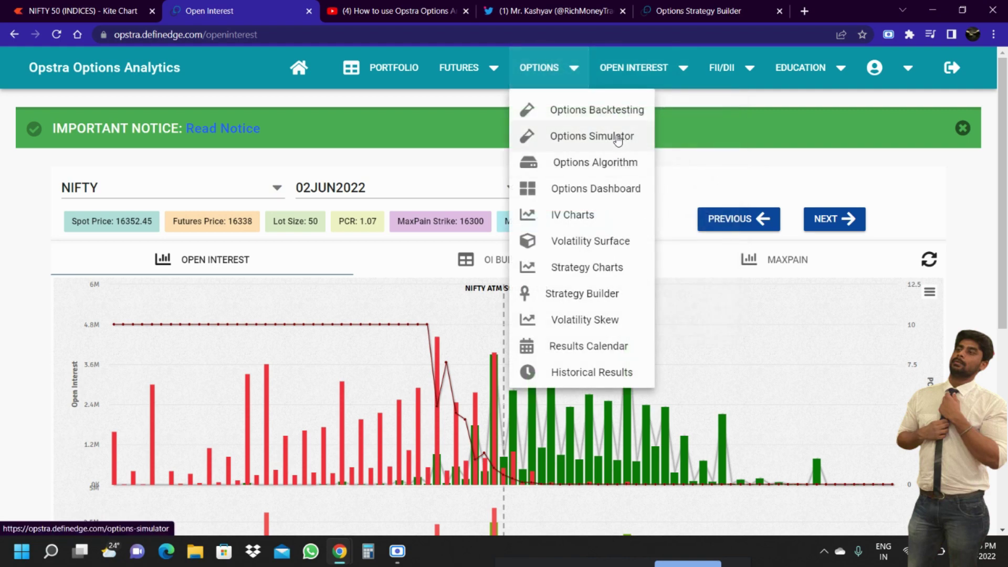
pyautogui.click(616, 135)
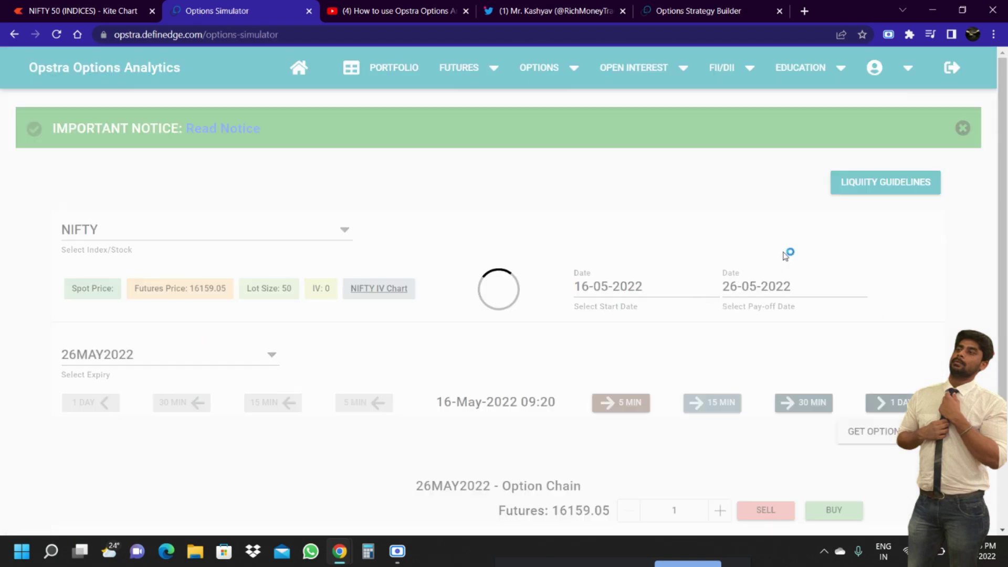
pyautogui.click(252, 229)
pyautogui.click(383, 192)
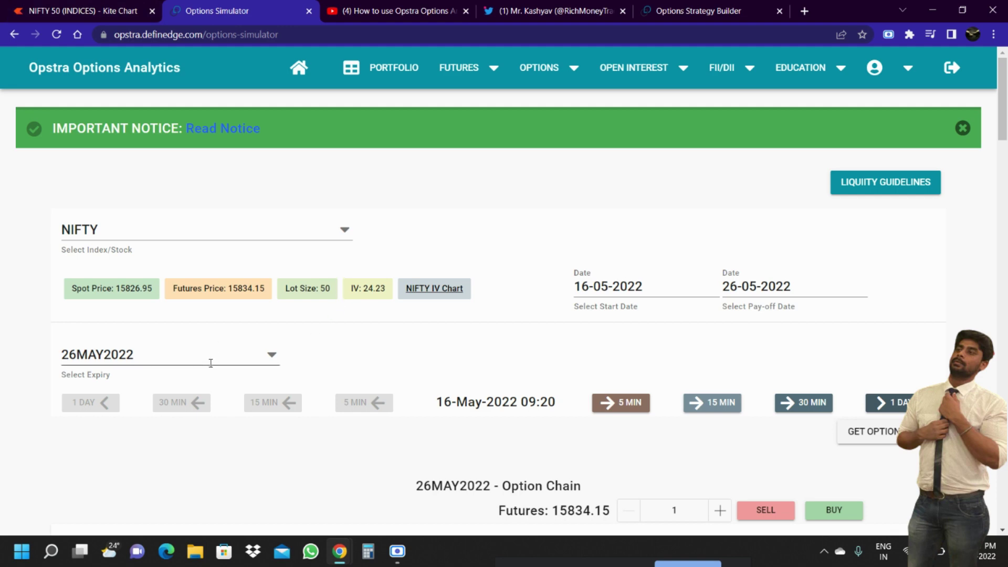
# Set the simulation's start date to 20-05-2022 and its pay-off date to 26-05-2022
pyautogui.click(677, 284)
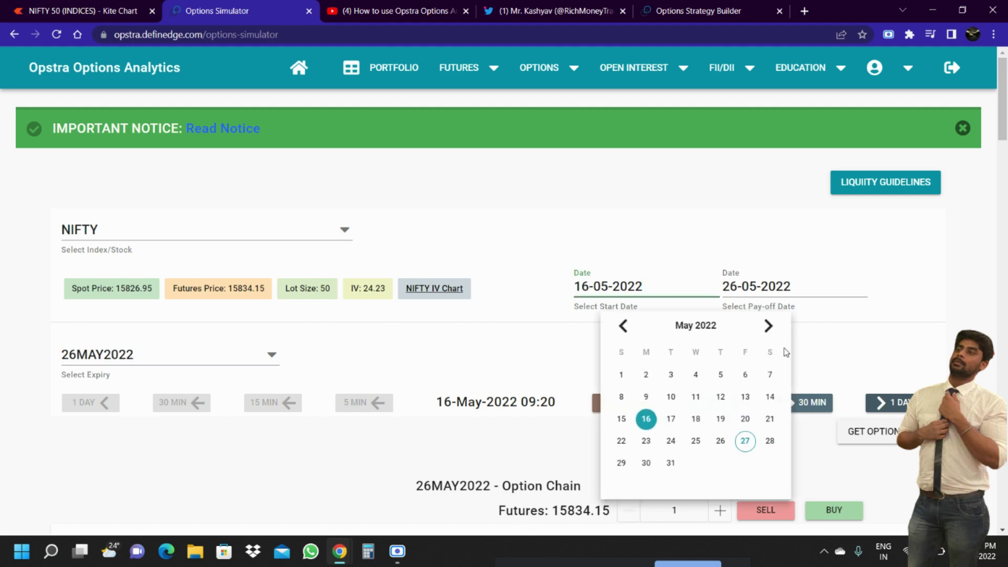
pyautogui.click(745, 419)
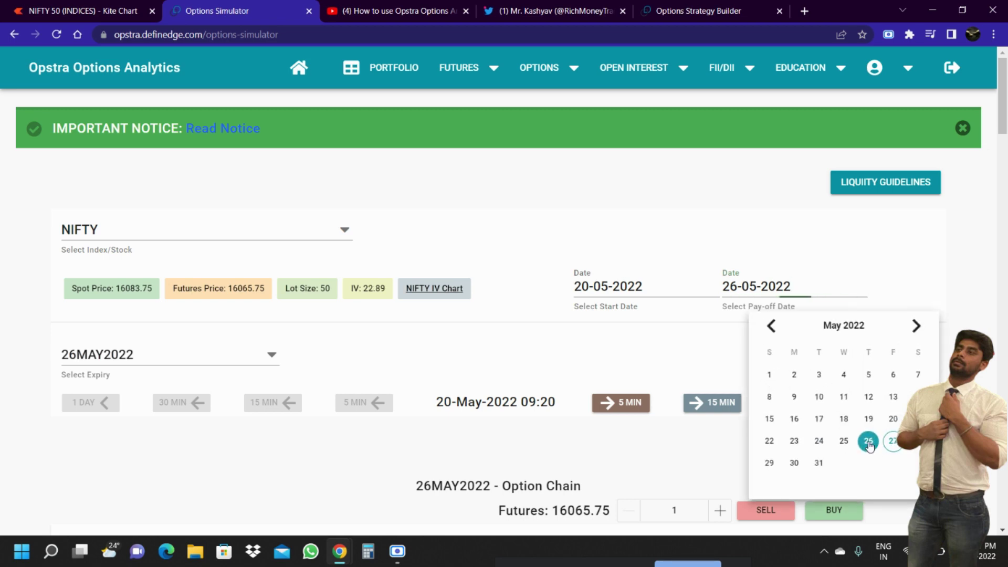
pyautogui.click(869, 441)
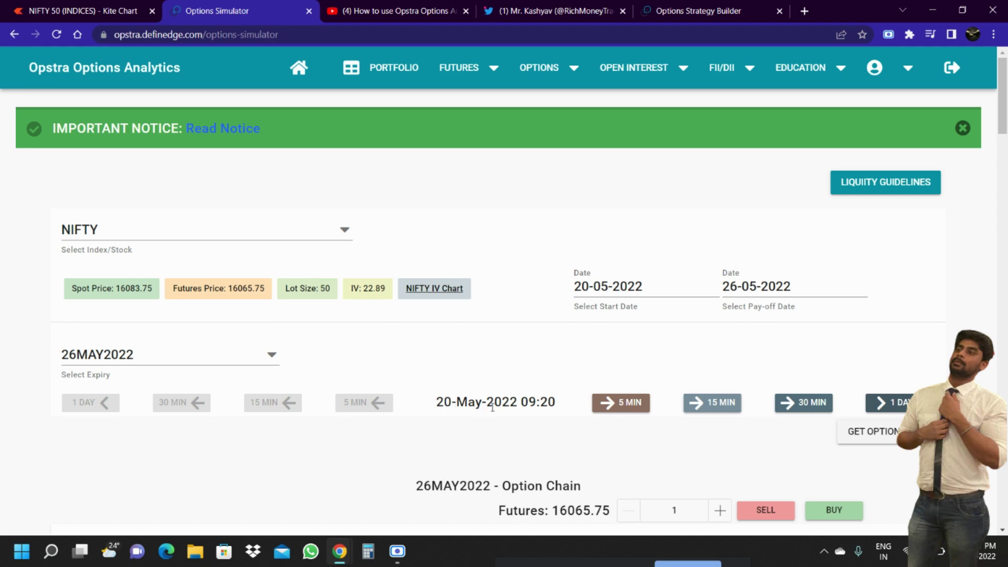
# Advance the simulation in five-minute increments to 20-May-2022 09:30 and load the option chain for that time
pyautogui.click(630, 408)
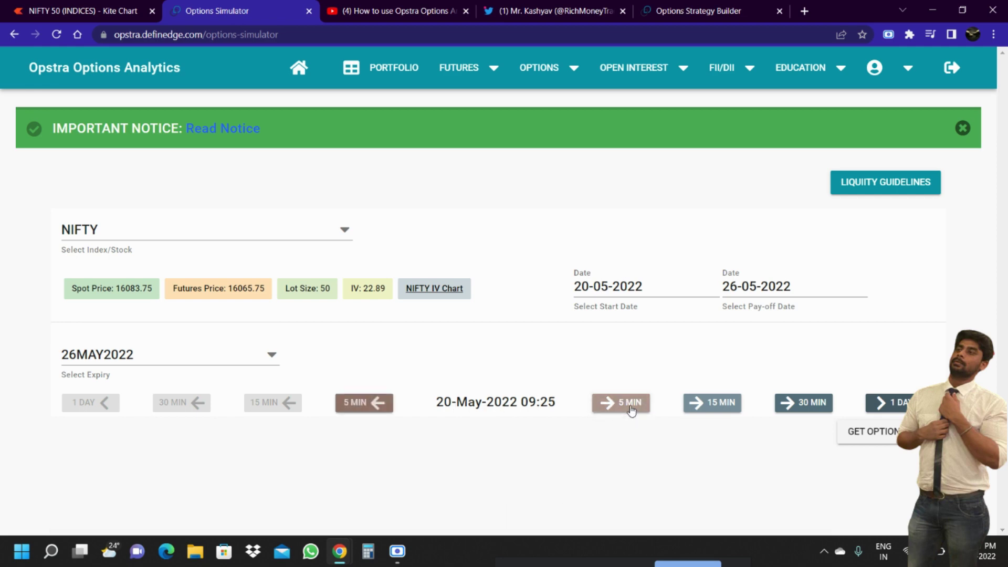
pyautogui.click(631, 410)
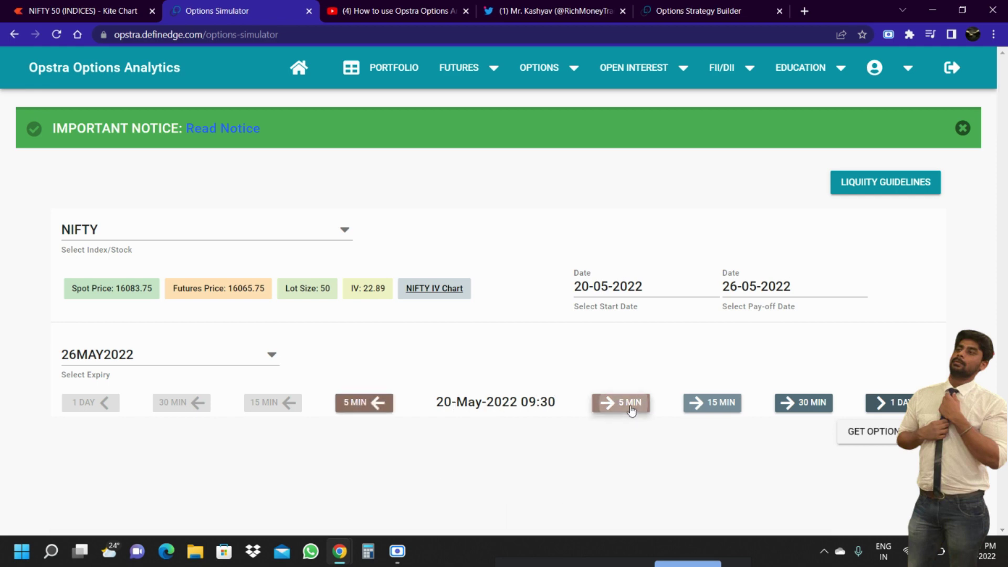
pyautogui.click(873, 435)
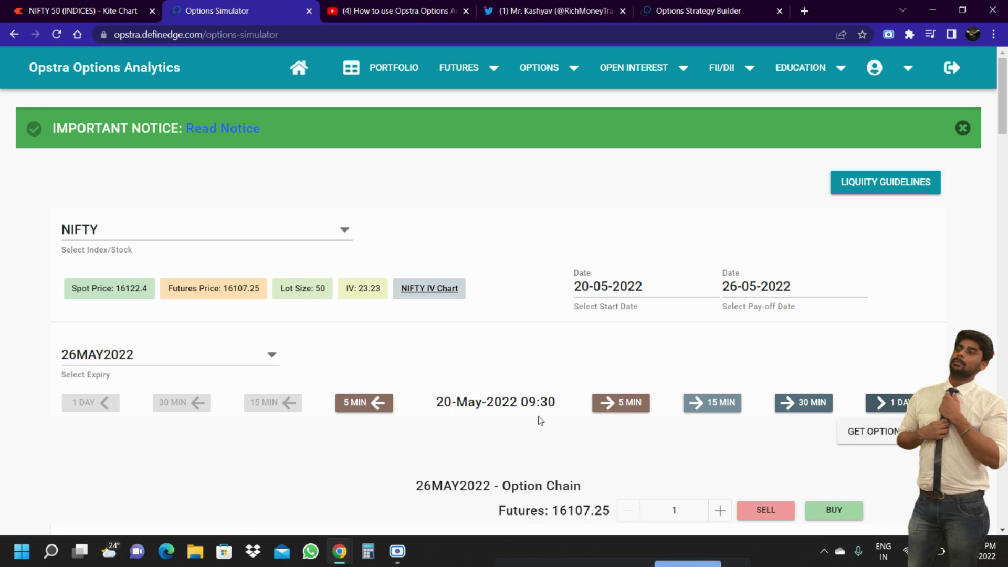
# Build a short straddle from the option chain by selling one lot each of the NIFTY 26MAY2022 16100CE and 16100PE
pyautogui.scroll(-9, 546, 421)
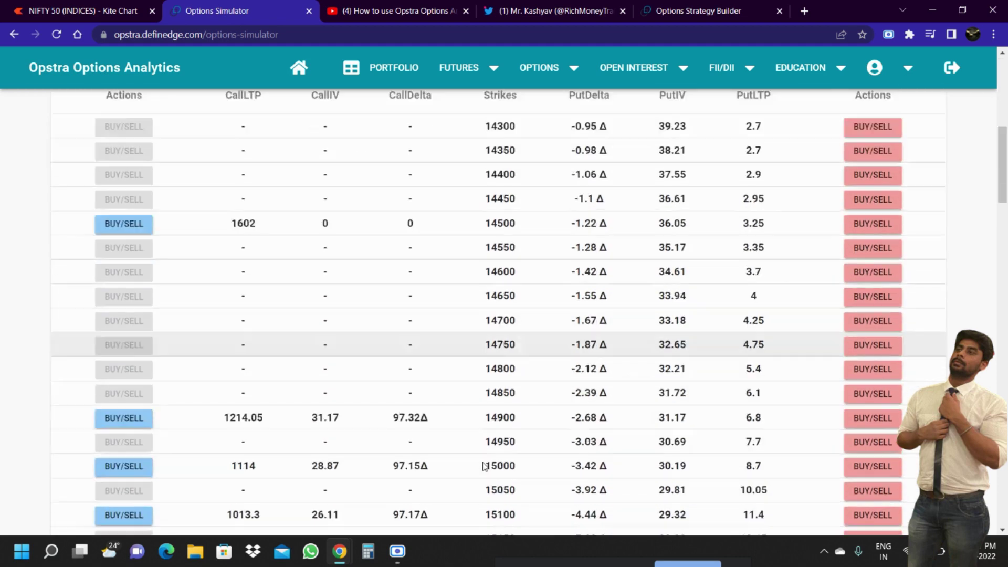
pyautogui.scroll(-3, 484, 466)
pyautogui.scroll(12, 229, 328)
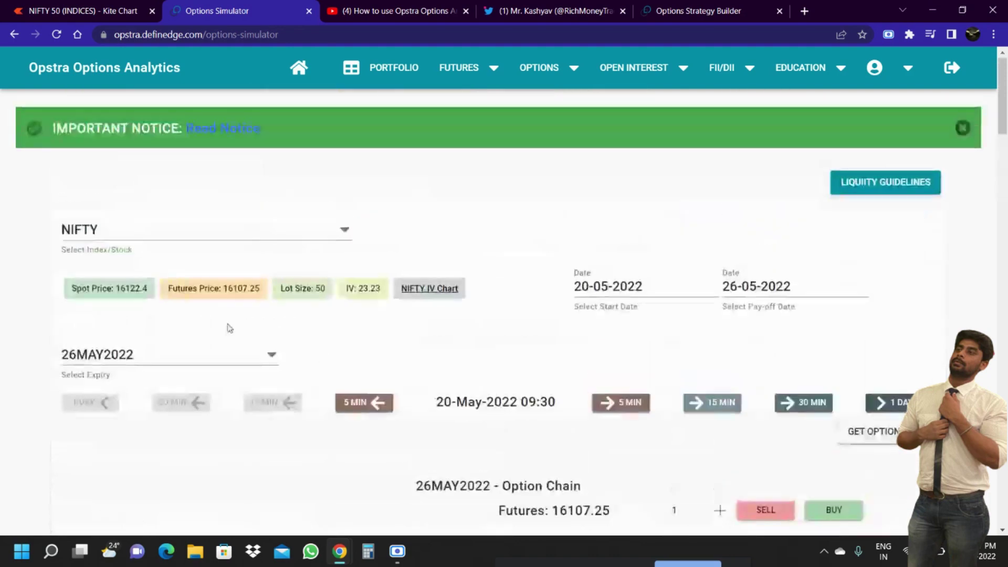
pyautogui.scroll(-9, 478, 440)
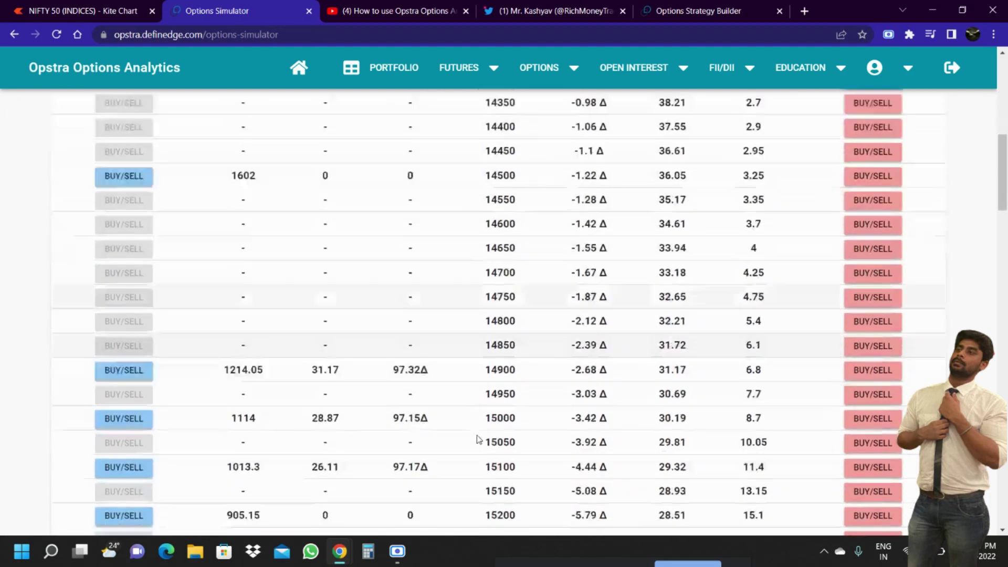
pyautogui.scroll(-10, 479, 440)
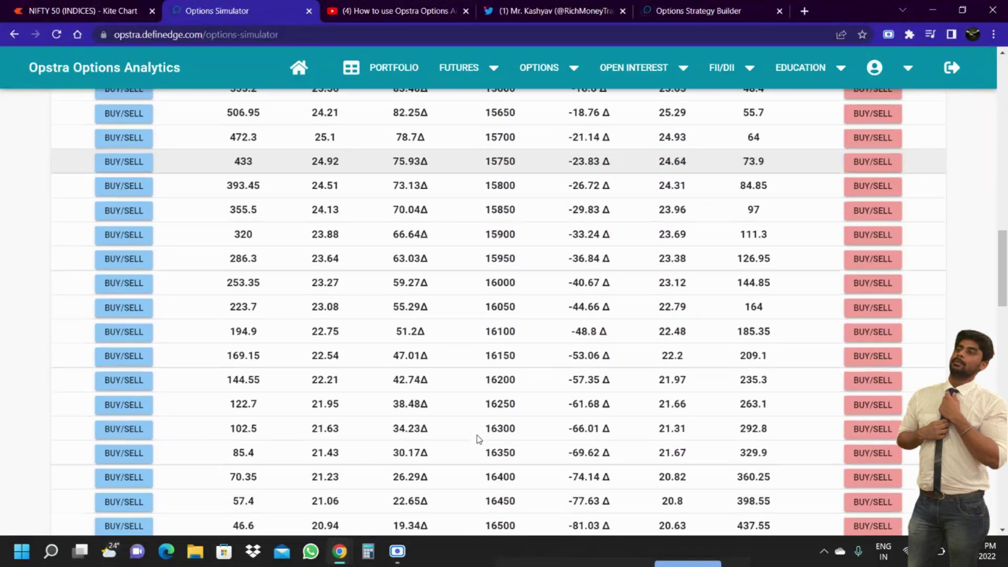
pyautogui.click(115, 332)
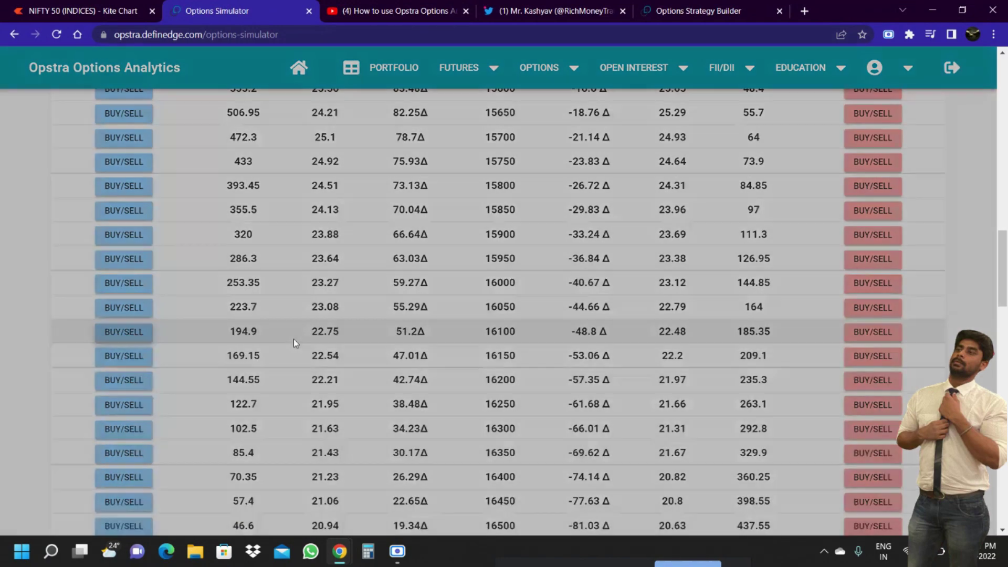
pyautogui.click(374, 309)
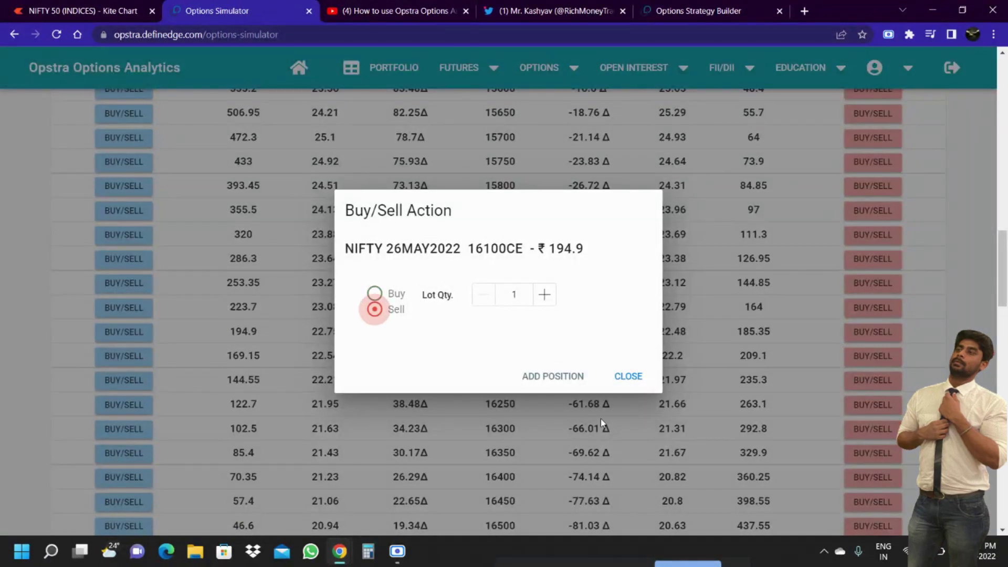
pyautogui.click(560, 383)
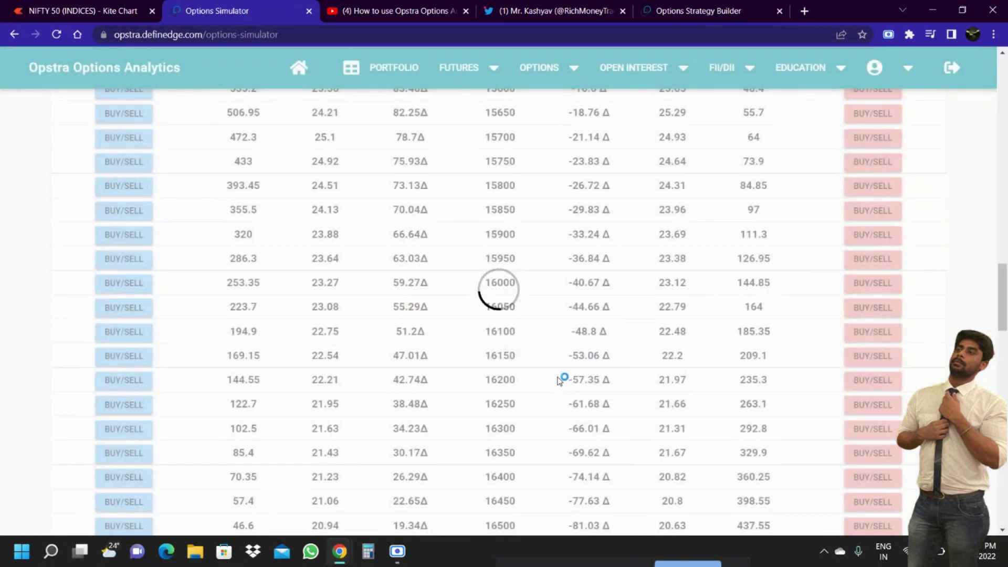
pyautogui.click(872, 331)
pyautogui.click(576, 376)
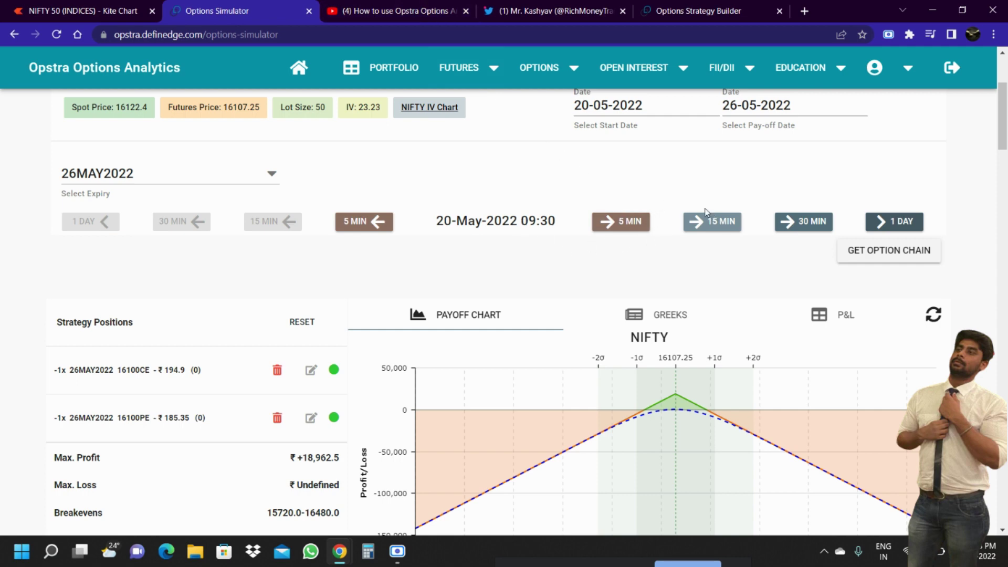
# Advance the simulation by 15 minutes, 30 minutes and one day to 23-May-2022 10:15, checking the straddle's payoff and total PNL
pyautogui.click(714, 225)
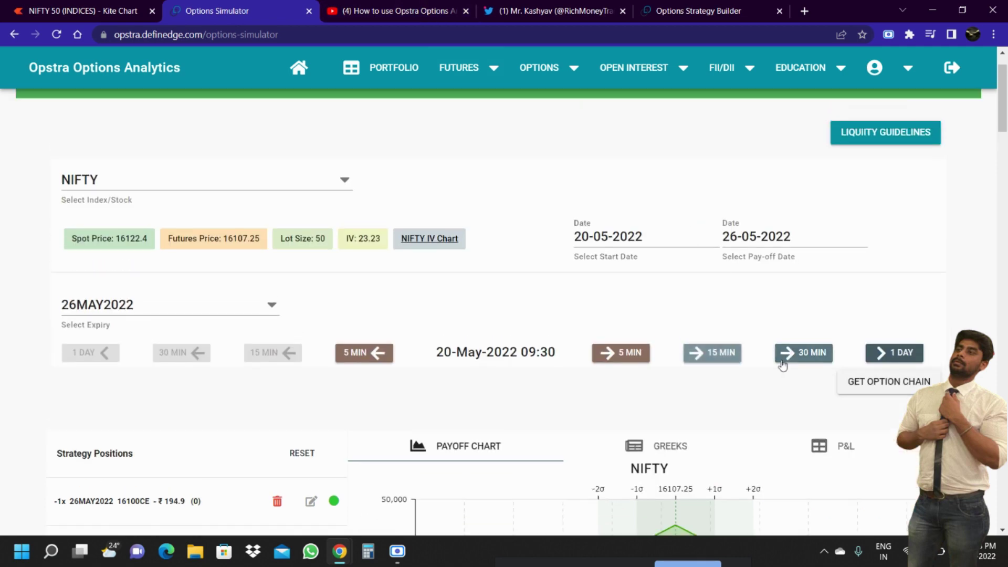
pyautogui.click(712, 354)
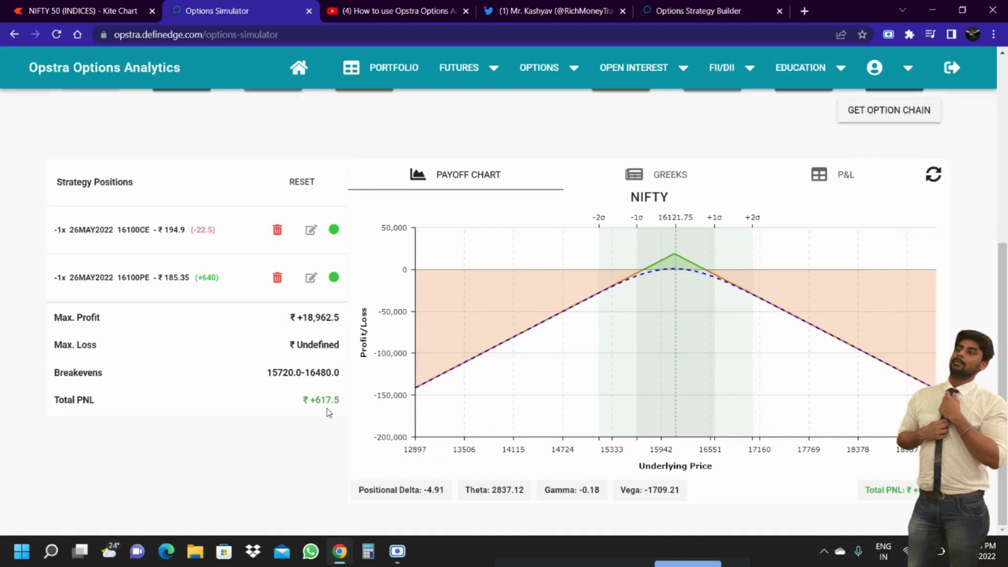
pyautogui.scroll(4, 602, 355)
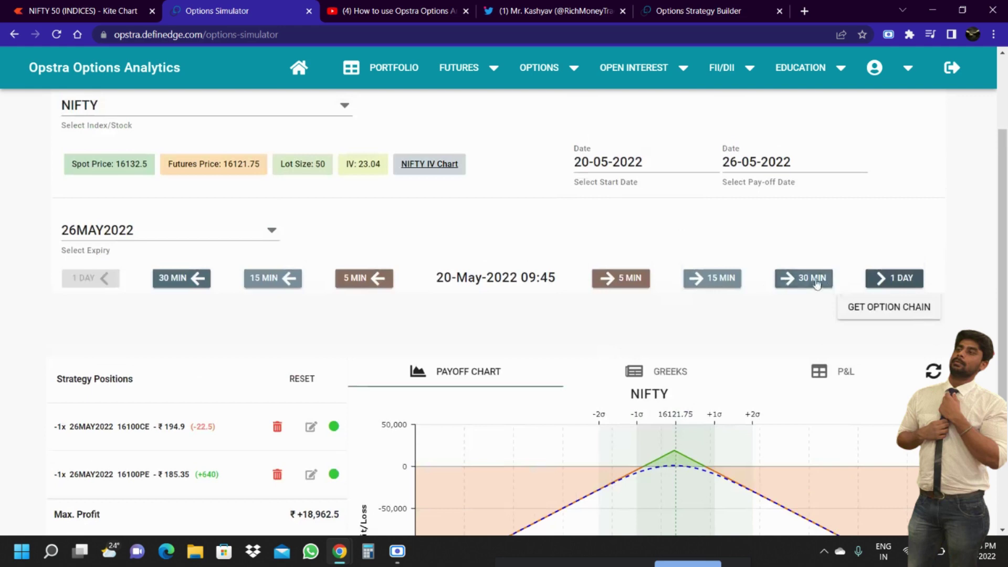
pyautogui.click(817, 282)
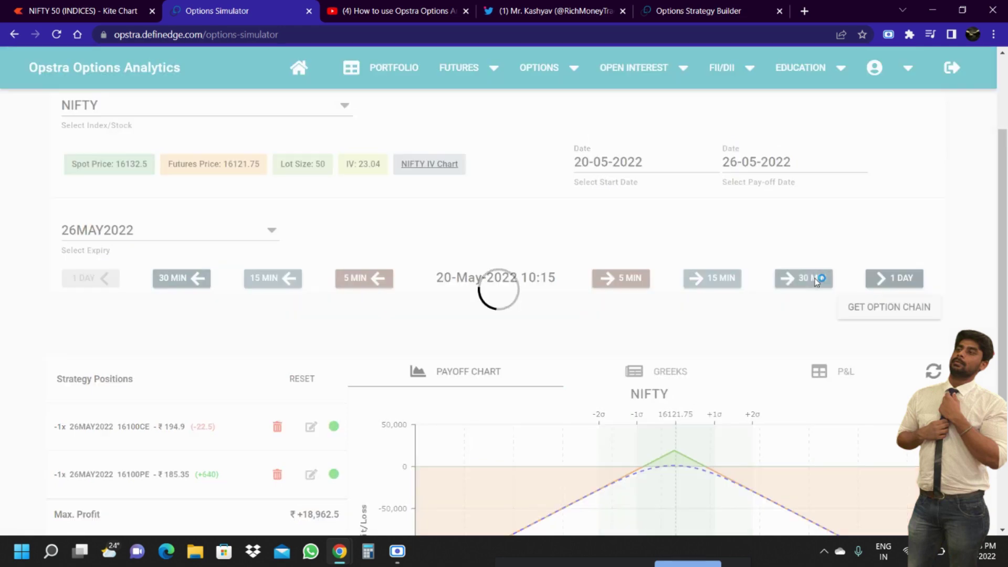
pyautogui.scroll(4, 871, 325)
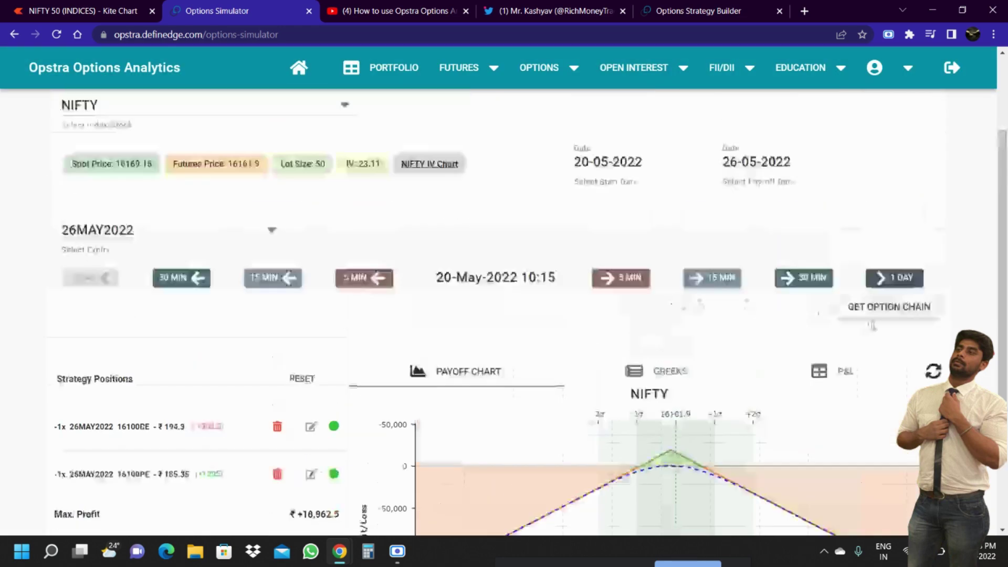
pyautogui.click(882, 278)
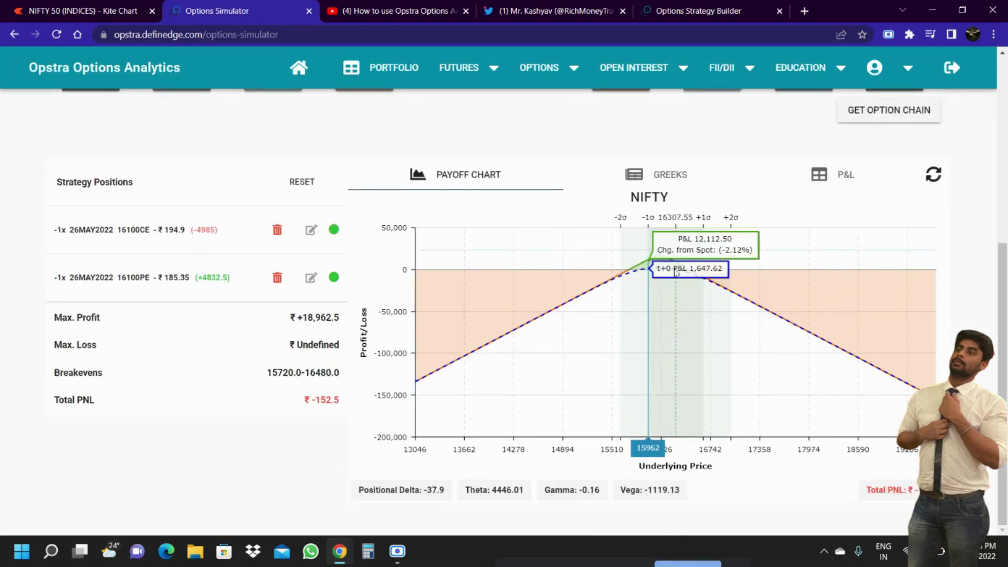
pyautogui.scroll(3, 676, 271)
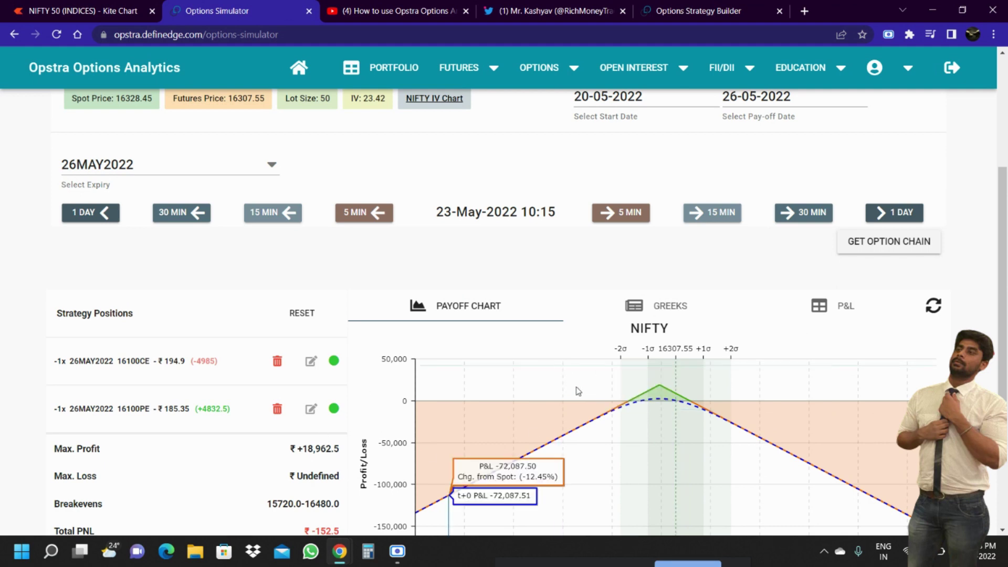
# Check the current option prices in the P&L table and exit the short 16100CE position at 294
pyautogui.scroll(-1, 373, 379)
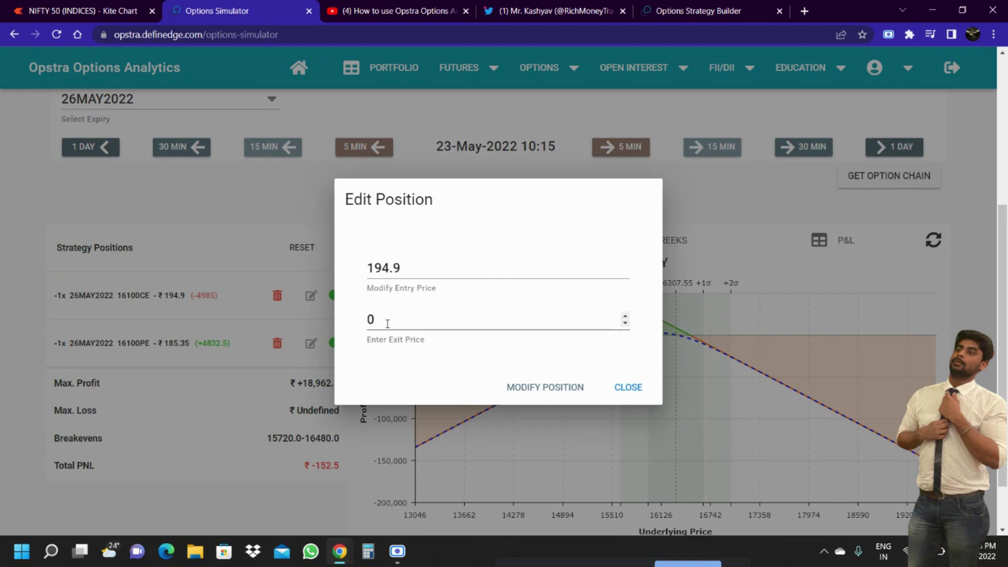
pyautogui.click(873, 205)
pyautogui.click(822, 240)
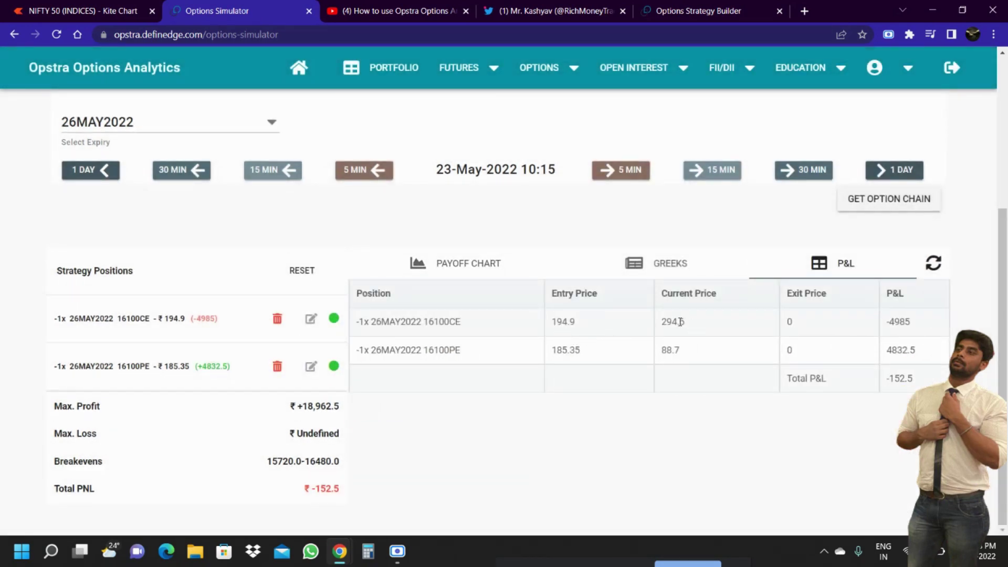
pyautogui.click(311, 319)
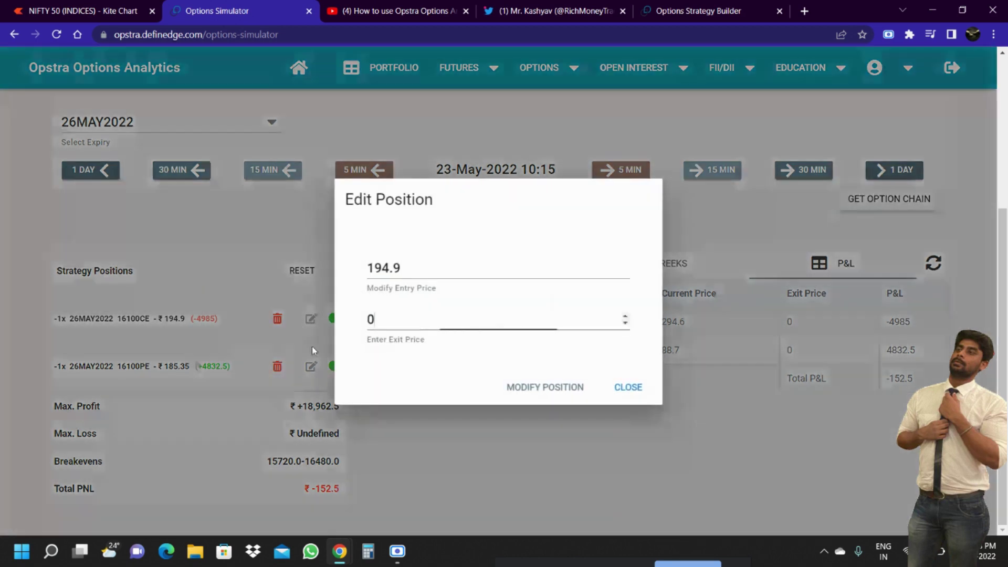
pyautogui.press('BackSpace')
pyautogui.write('294')
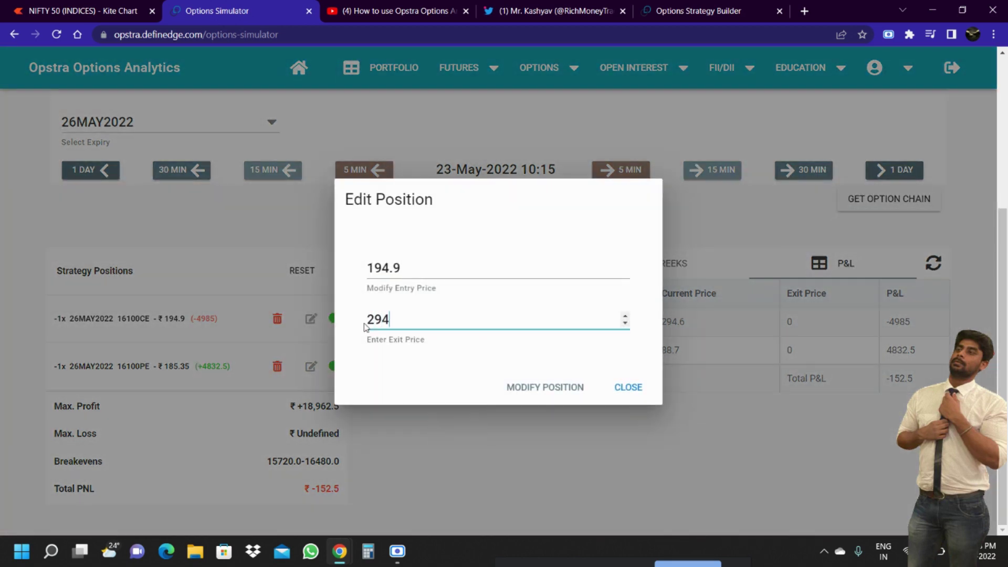
pyautogui.click(512, 389)
# Load the option chain for 23-May-2022 10:15 and sell one lot of the 26MAY2022 16300CE
pyautogui.click(872, 205)
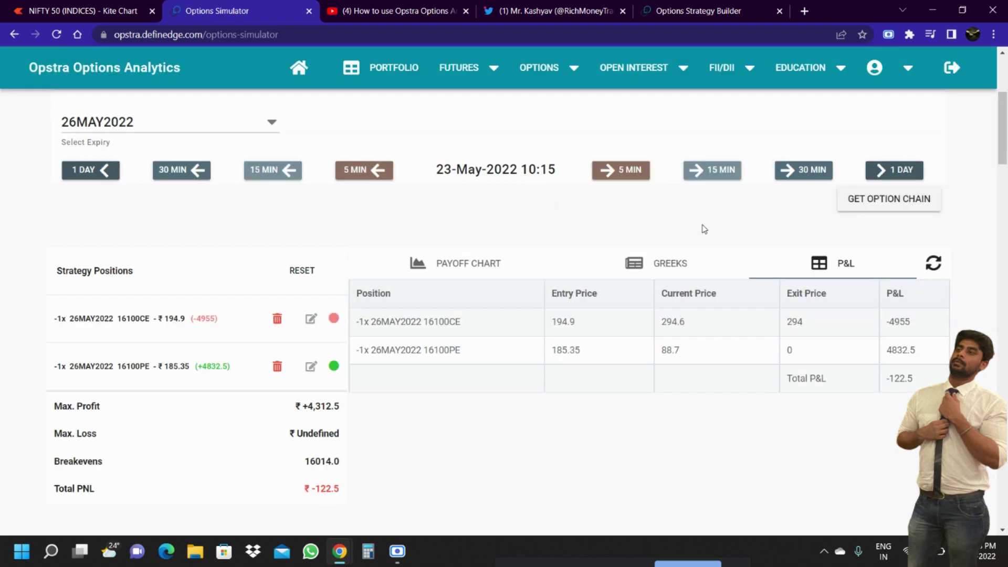
pyautogui.scroll(4, 299, 247)
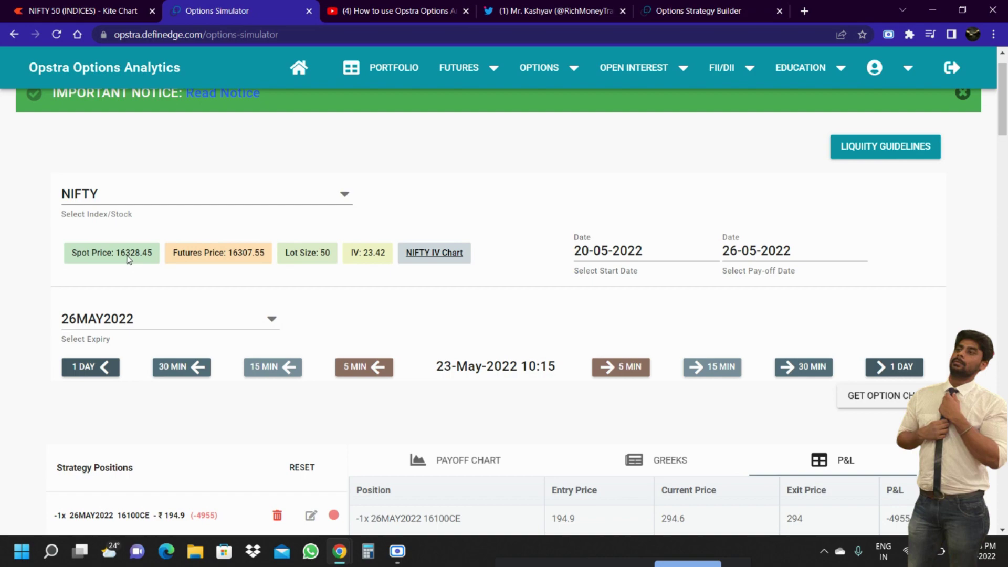
pyautogui.scroll(-20, 131, 367)
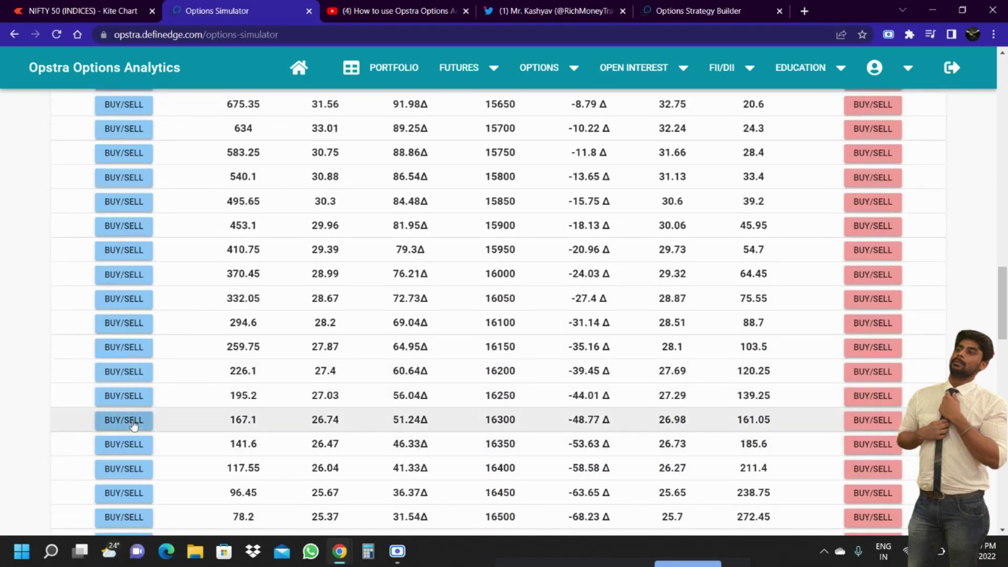
pyautogui.click(134, 425)
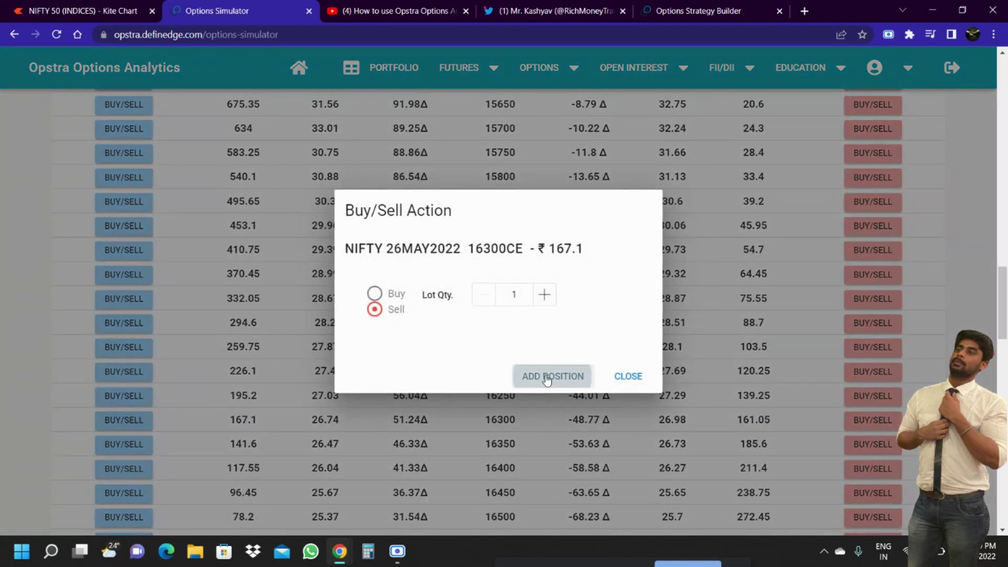
pyautogui.click(547, 376)
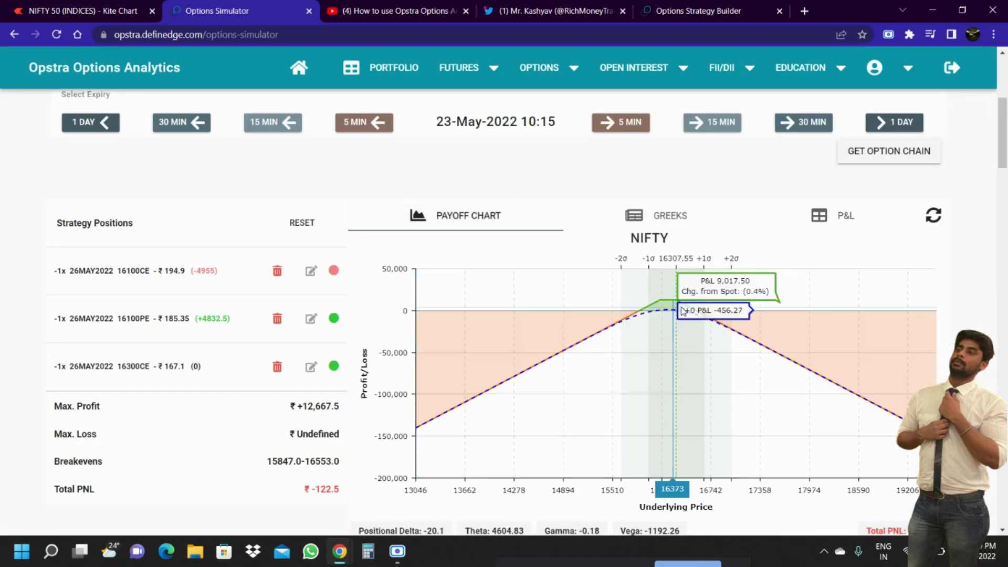
# Advance the simulation one day to 24-May-2022 10:15 and examine the adjusted strategy's payoff chart, breakevens and total PNL
pyautogui.click(875, 123)
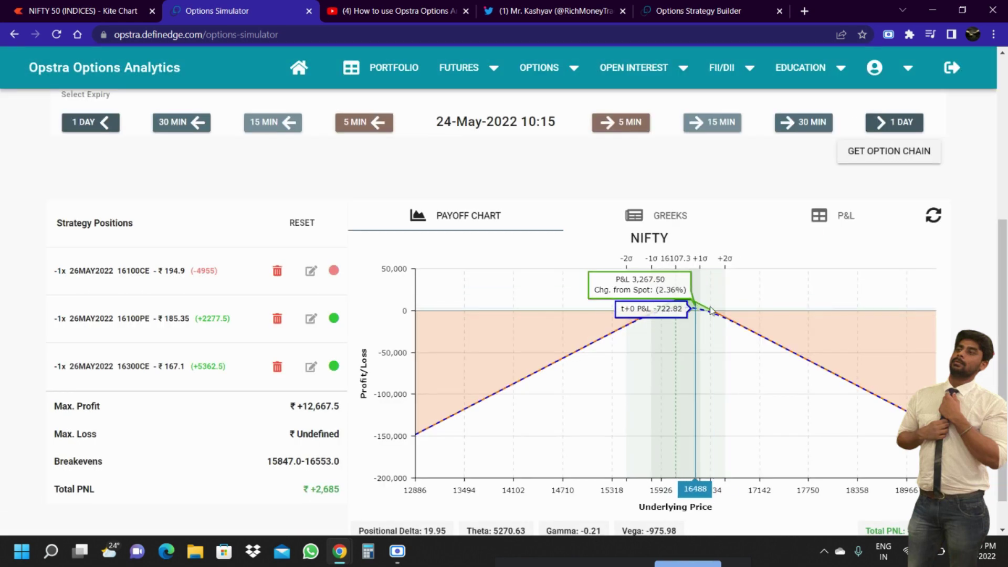
pyautogui.scroll(-1, 443, 409)
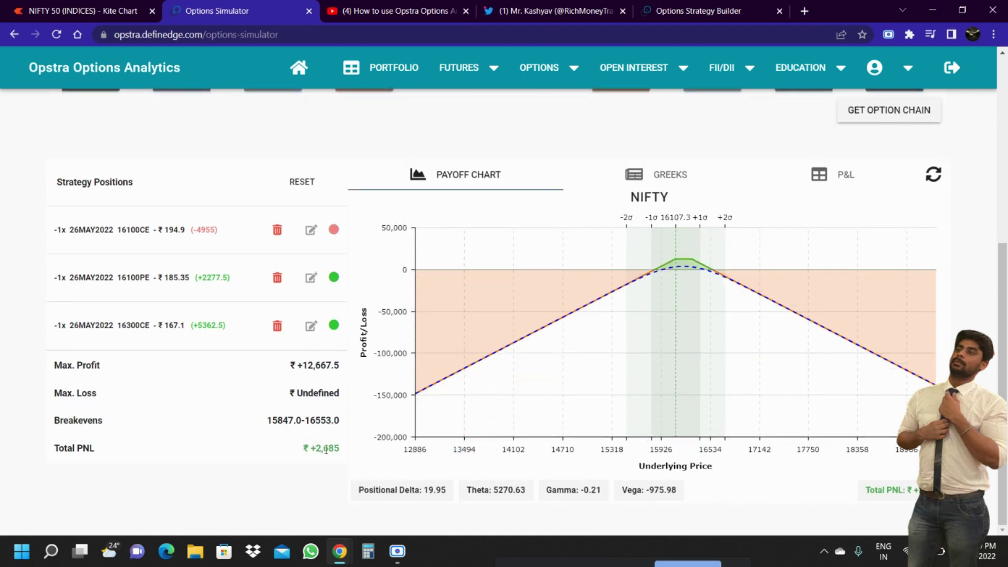
pyautogui.scroll(5, 692, 326)
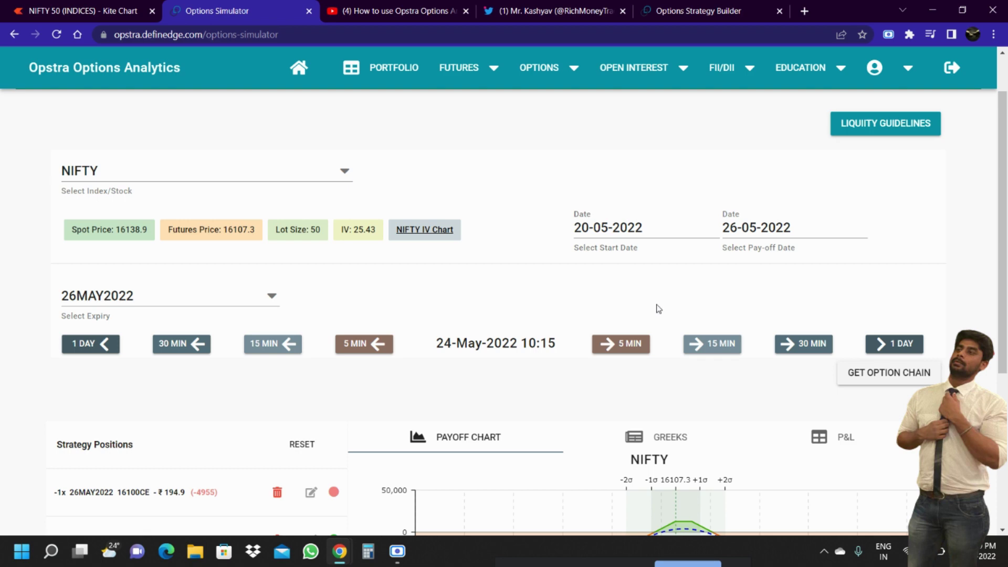
pyautogui.scroll(-3, 656, 129)
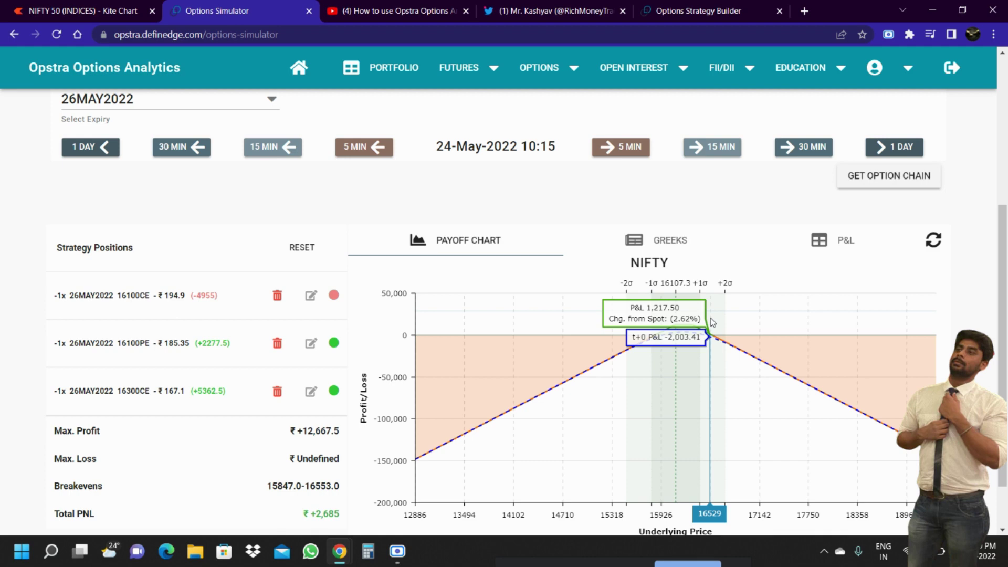
pyautogui.scroll(1, 710, 317)
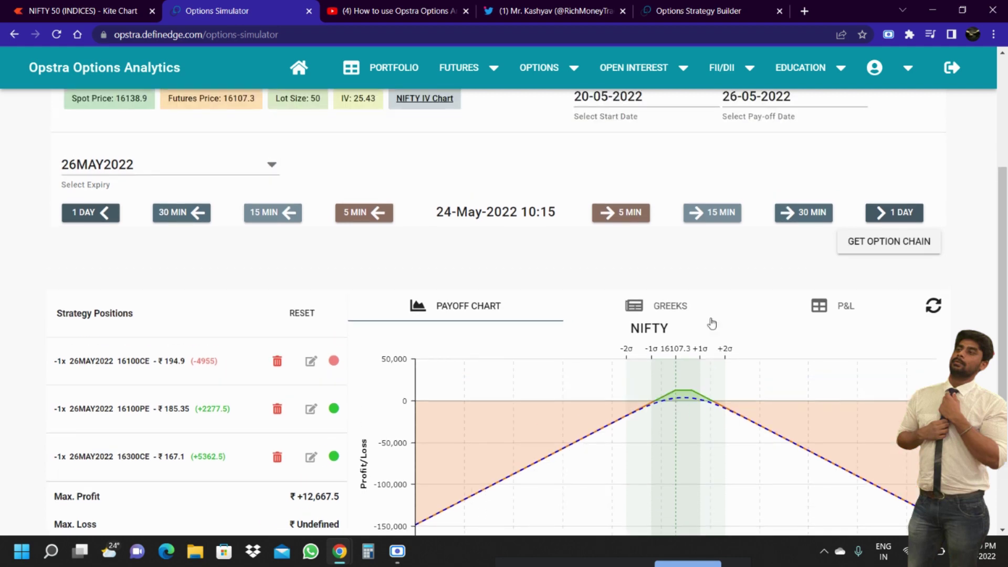
pyautogui.scroll(-2, 712, 324)
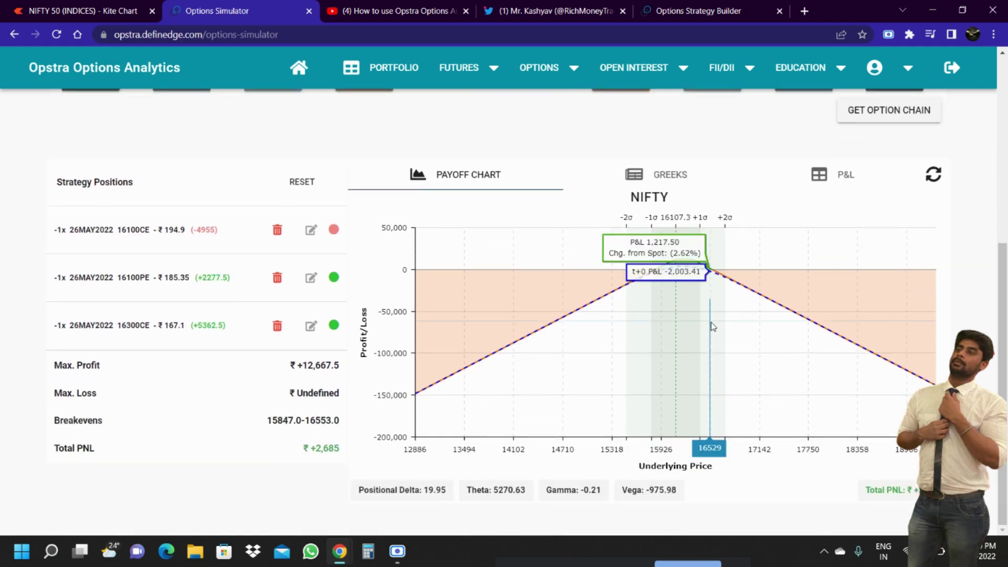